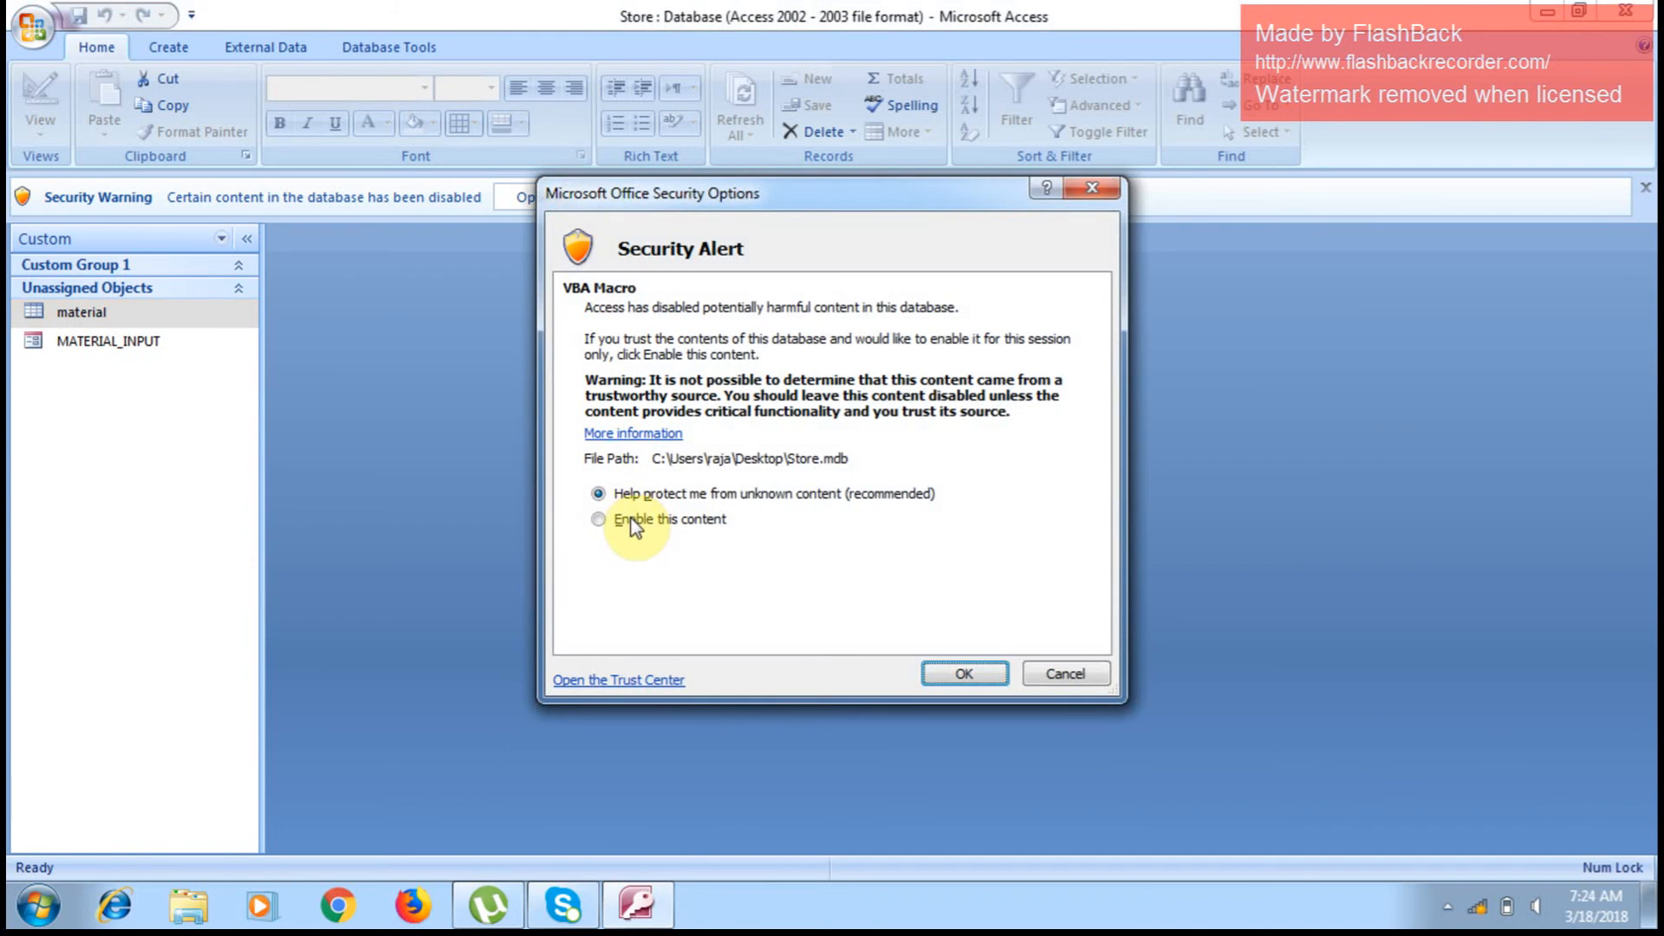
Step: Enable the blocked VBA macro content for this database session
left_click(633, 523)
left_click(992, 669)
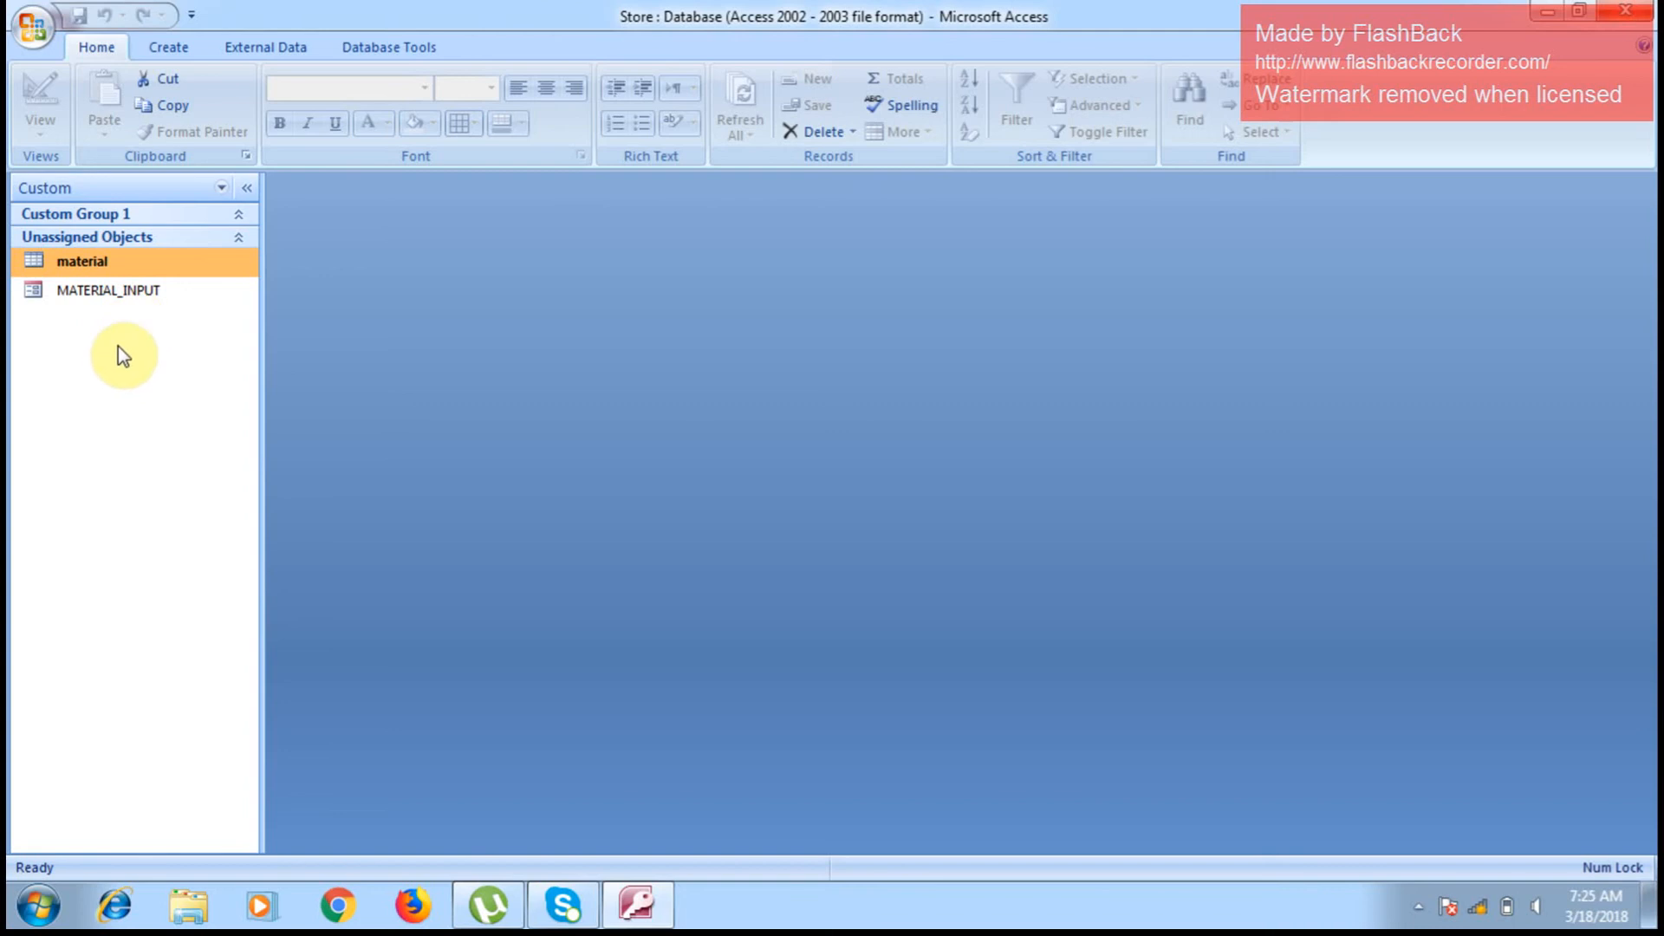
Step: Create a new table in Design view and add a first field Item_code with data type Text
left_click(179, 49)
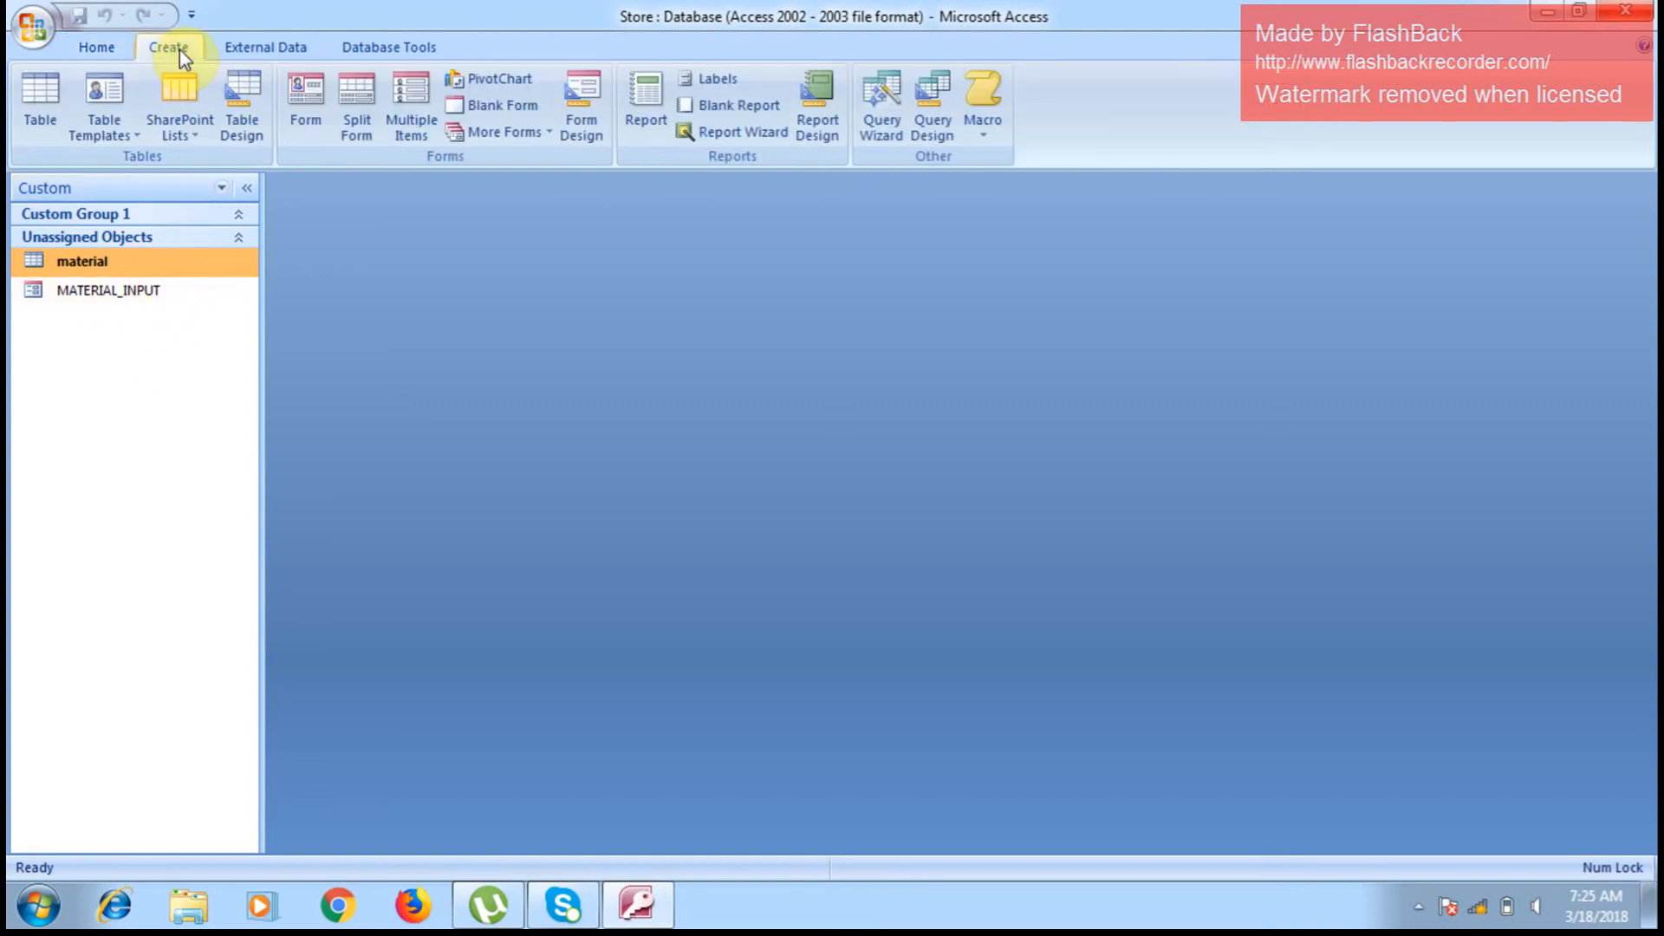
left_click(245, 111)
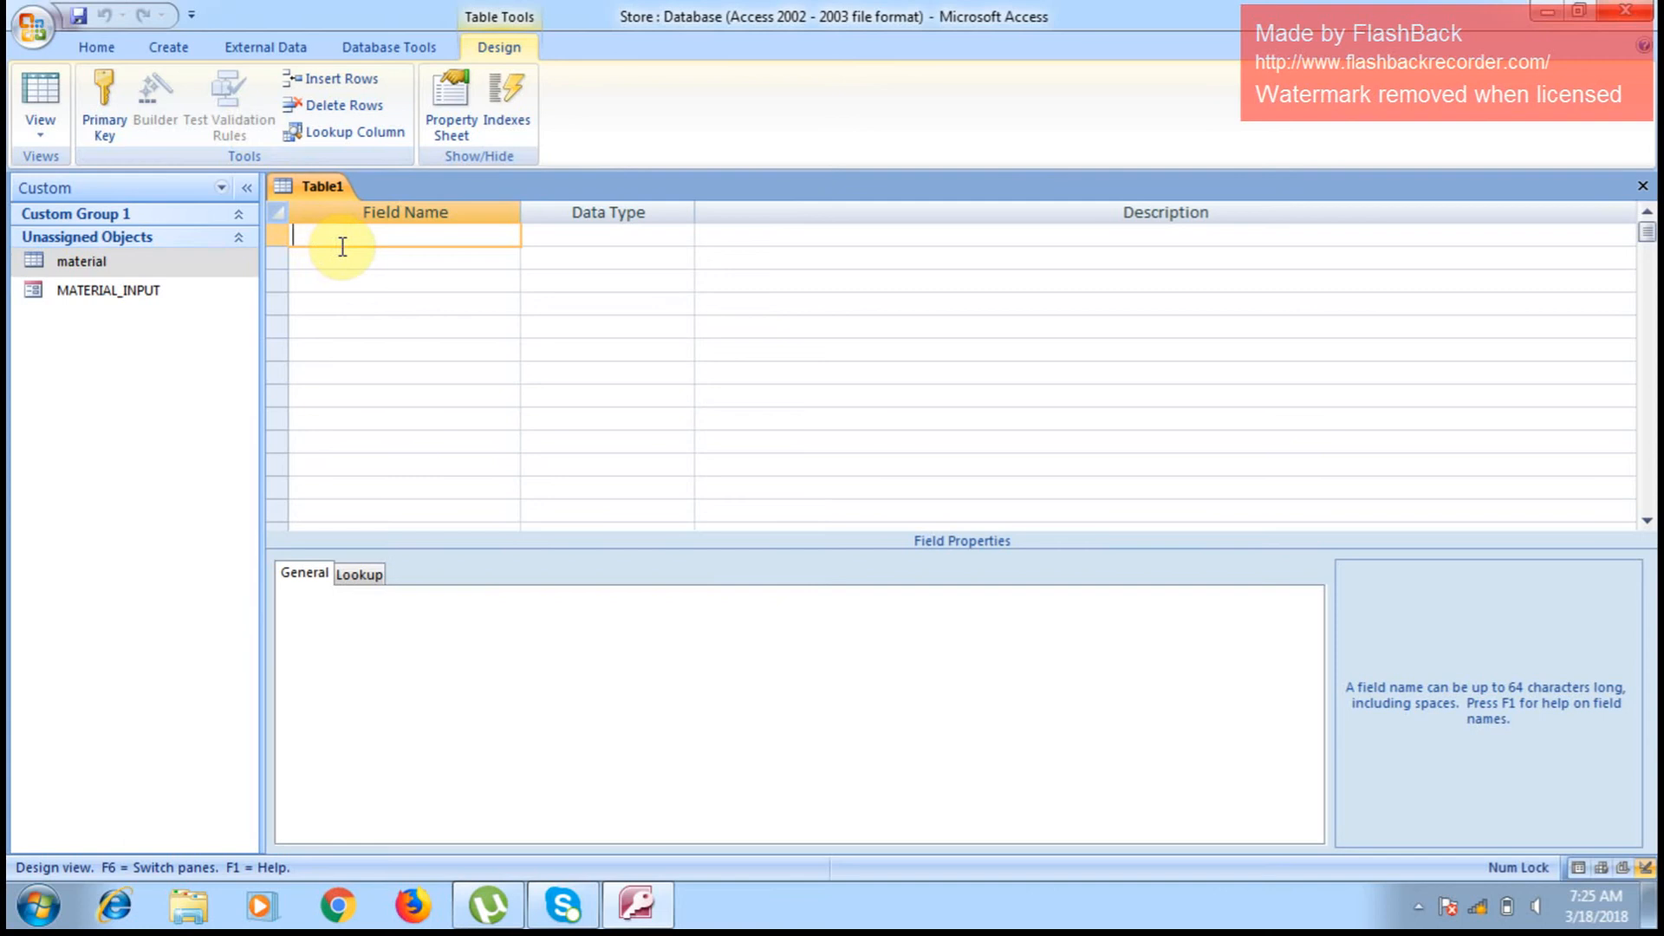
type("Item_code")
key("Tab")
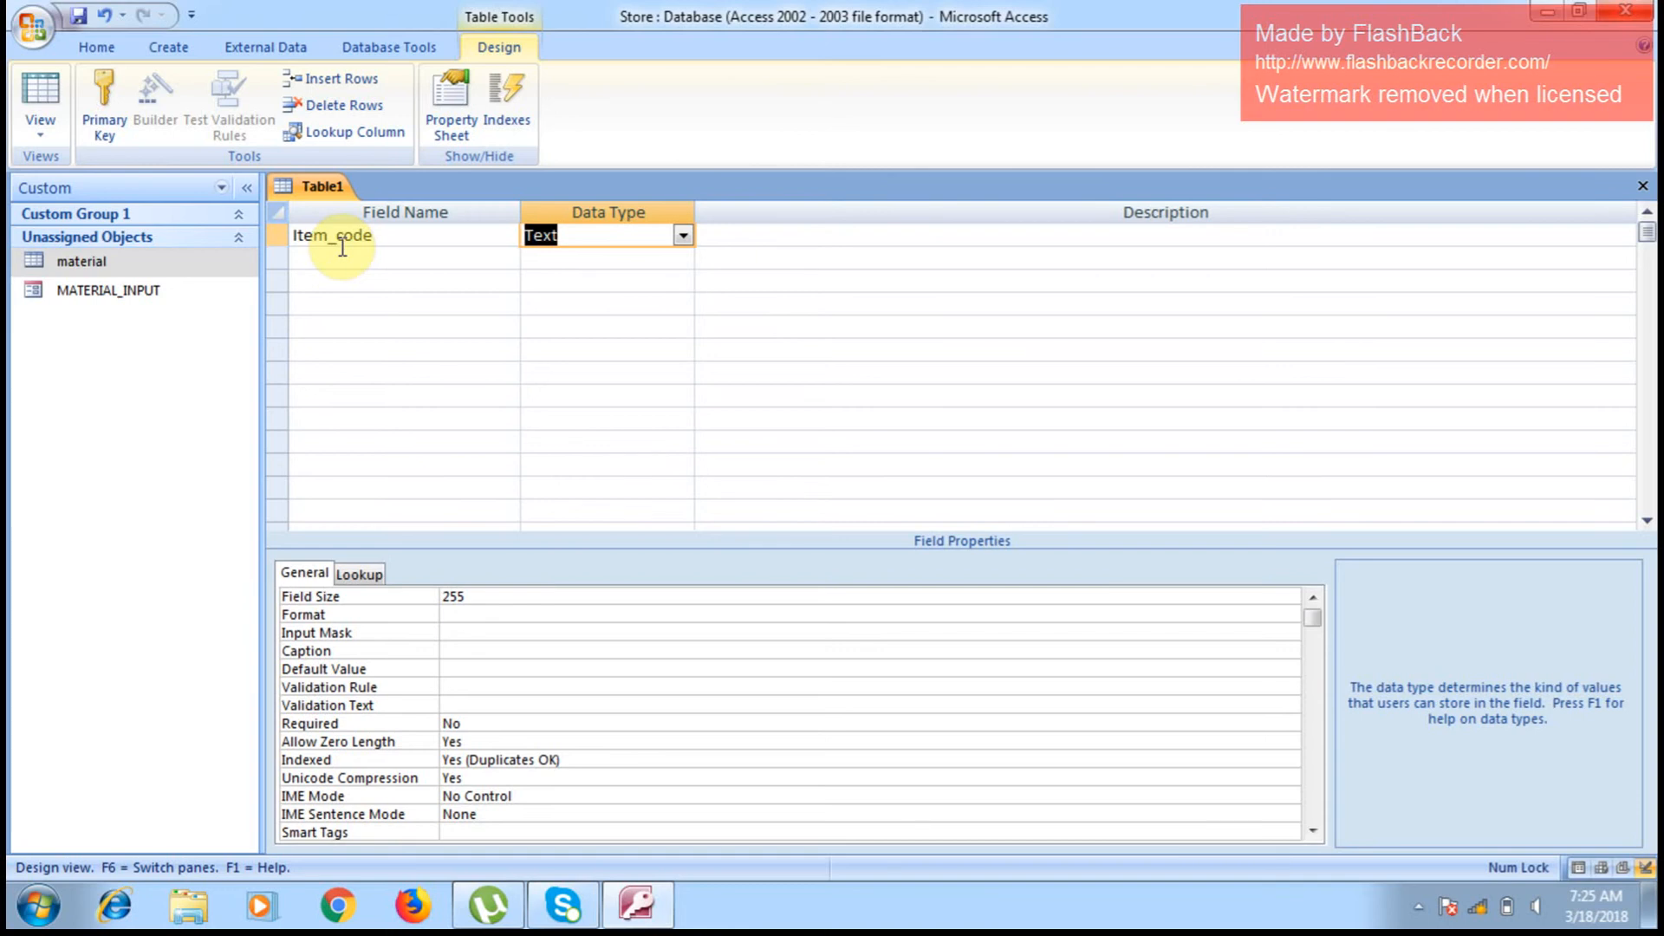
key("Tab")
key("Tab")
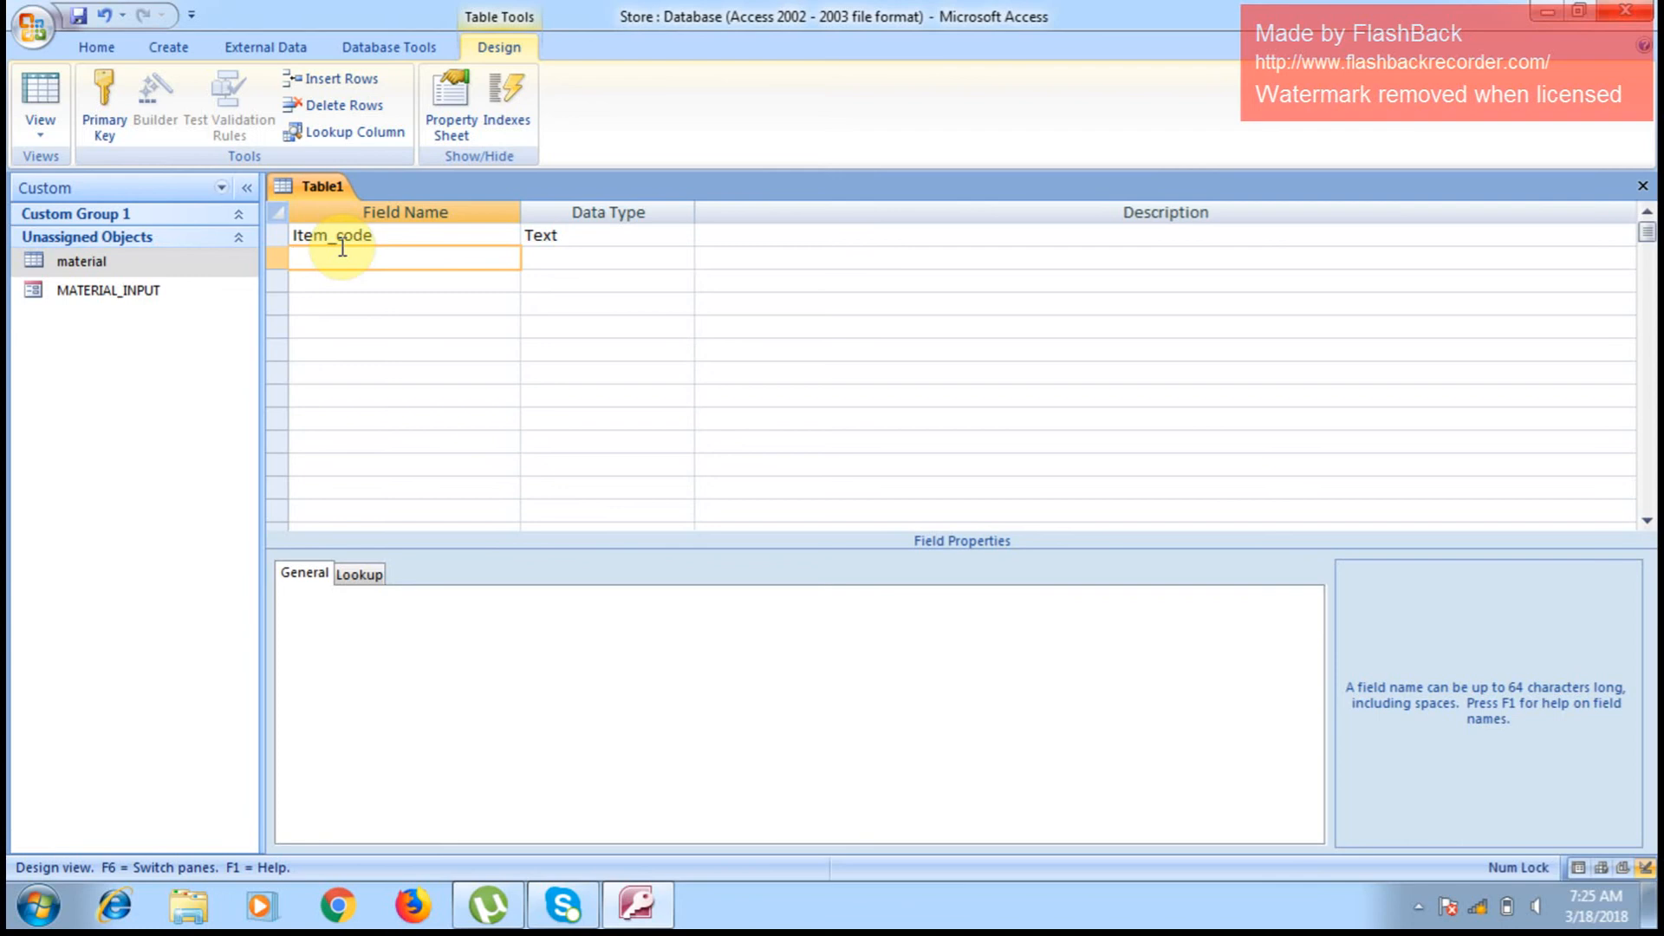
Step: Add a Purchase_Date field to the table with data type Date/Time
type("Purchase _Date")
key("Tab")
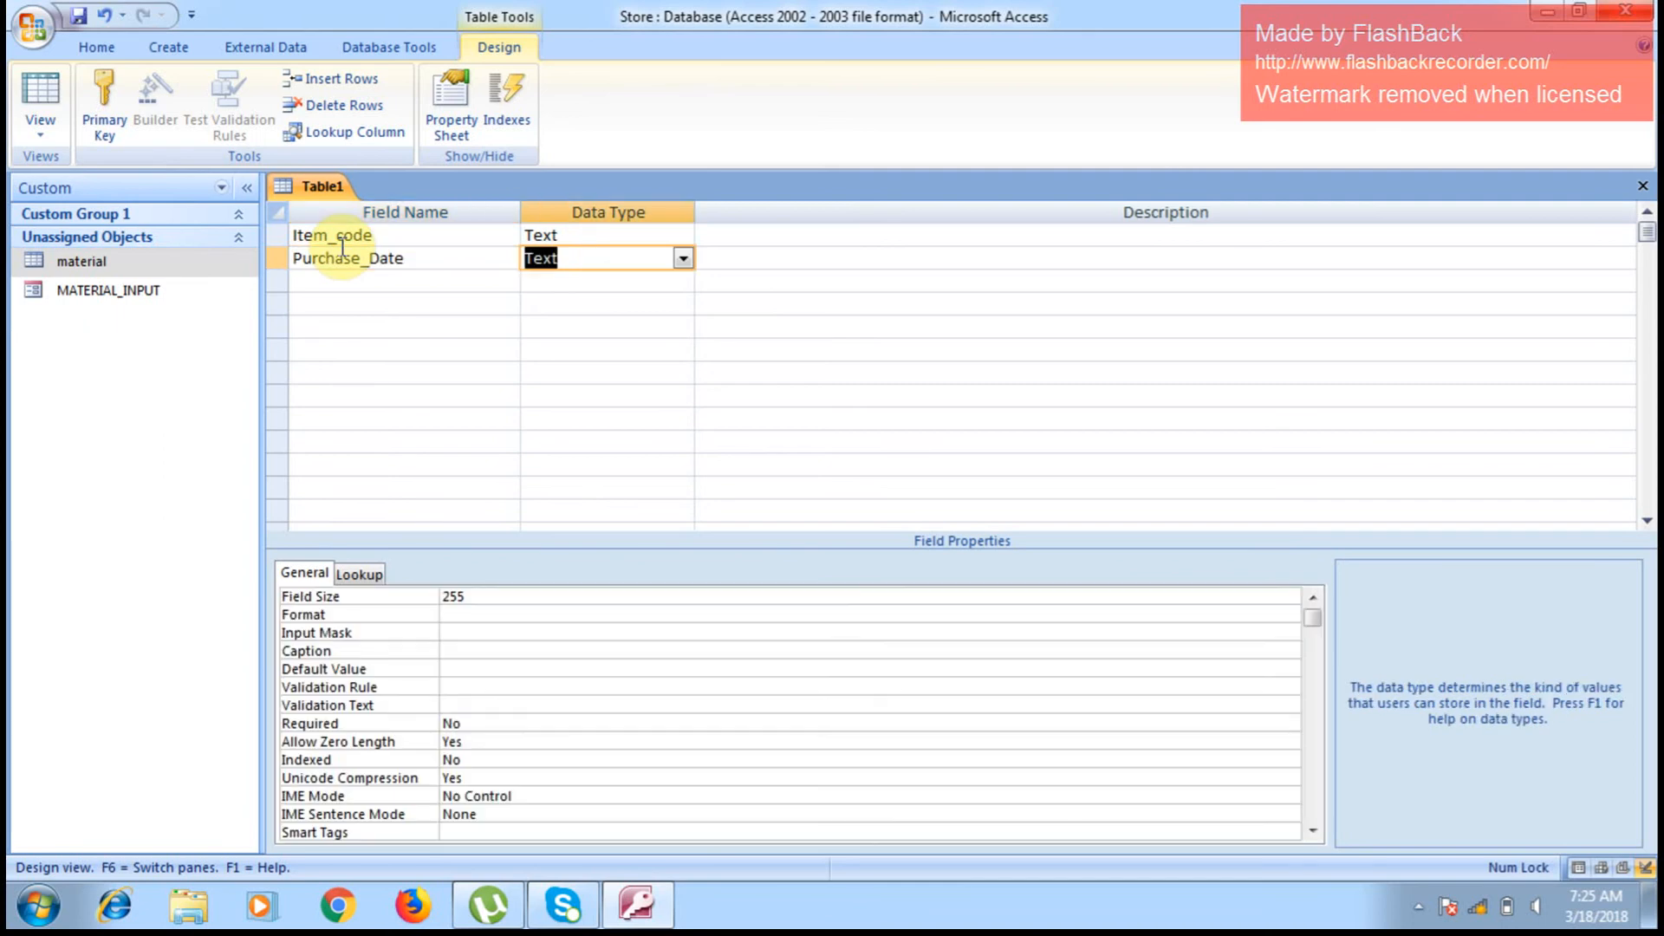
left_click(683, 259)
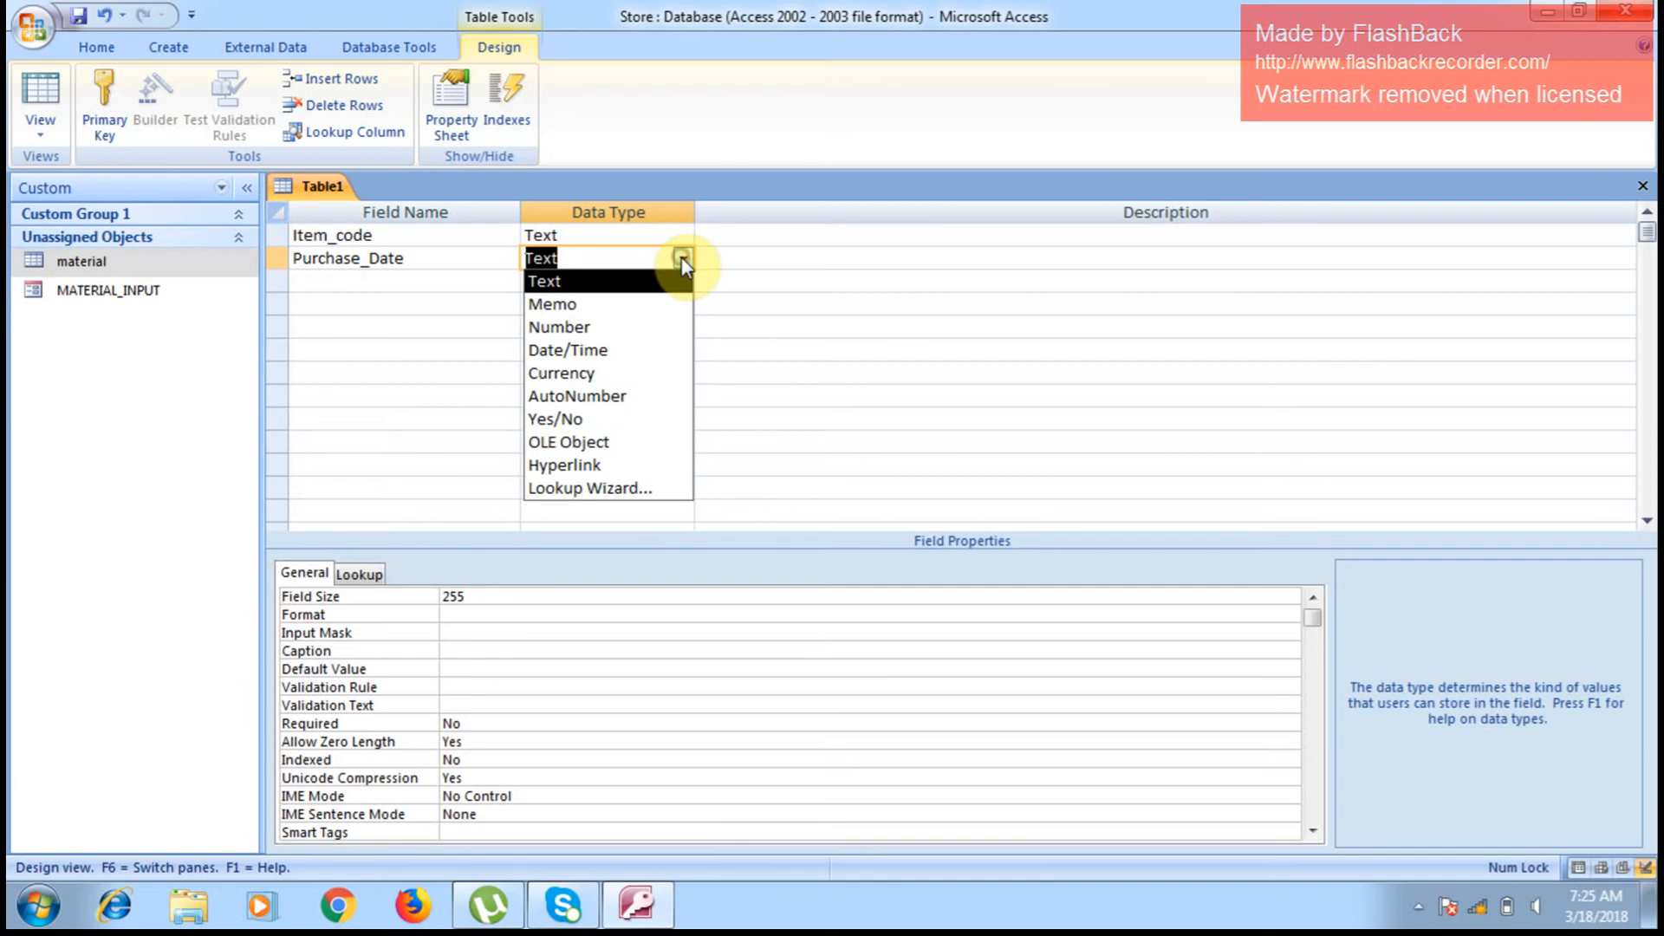
left_click(626, 349)
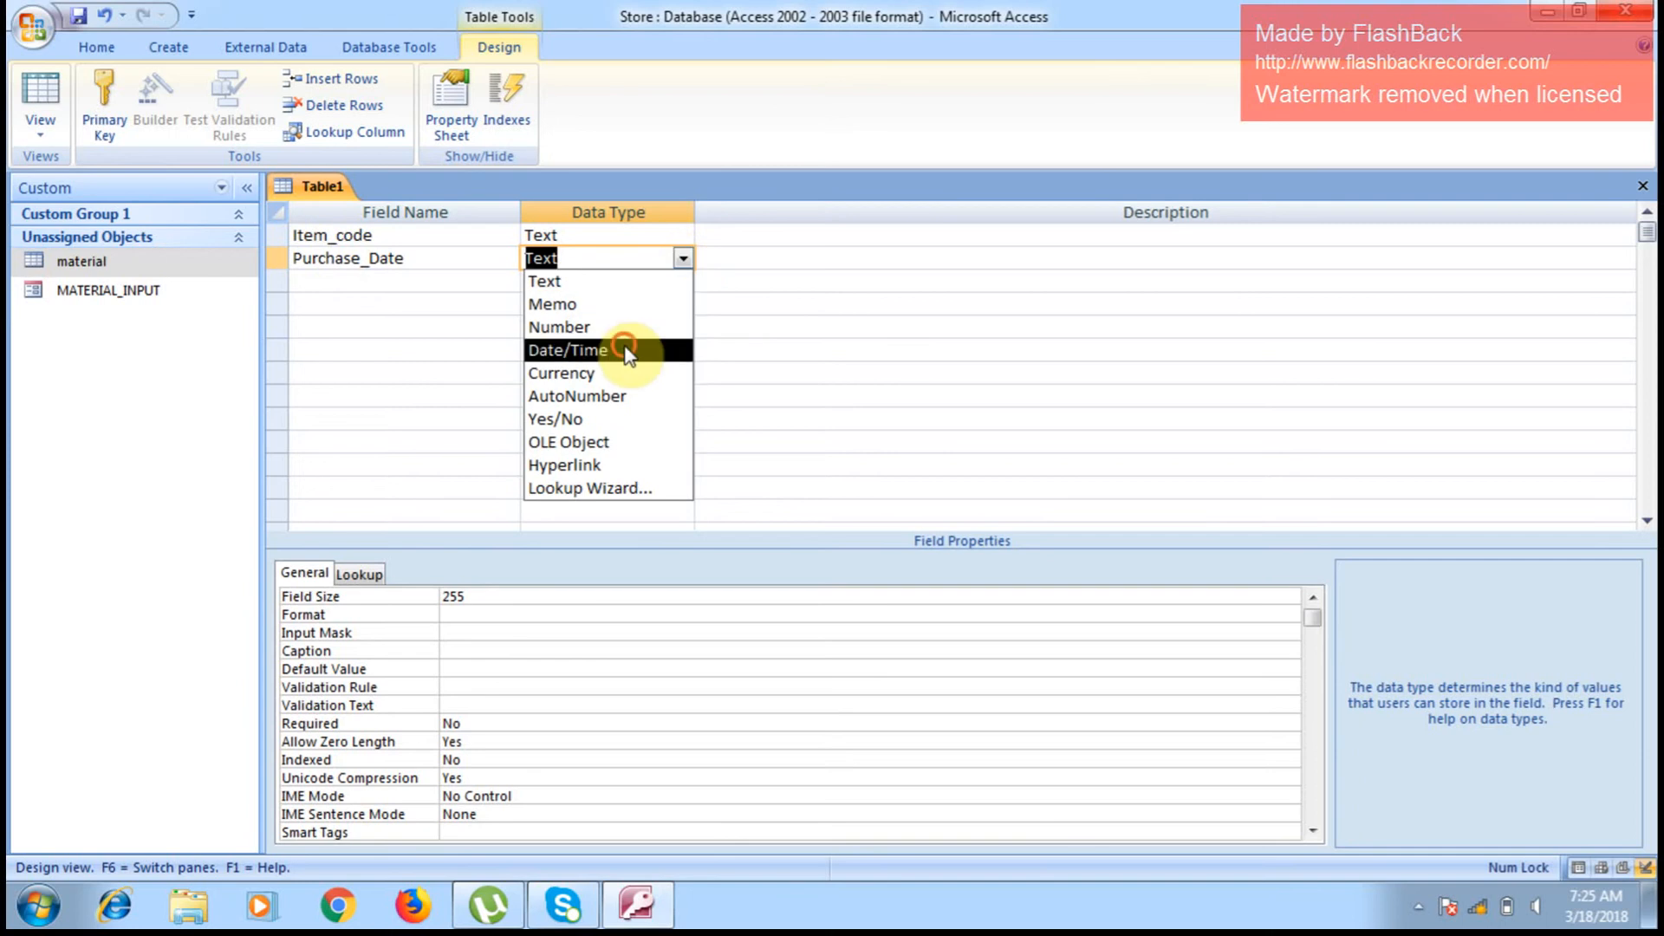
Step: Add a Bill_Ref field with data type Text below Purchase_Date
left_click(344, 282)
type("p")
key("BackSpace")
type("Bill")
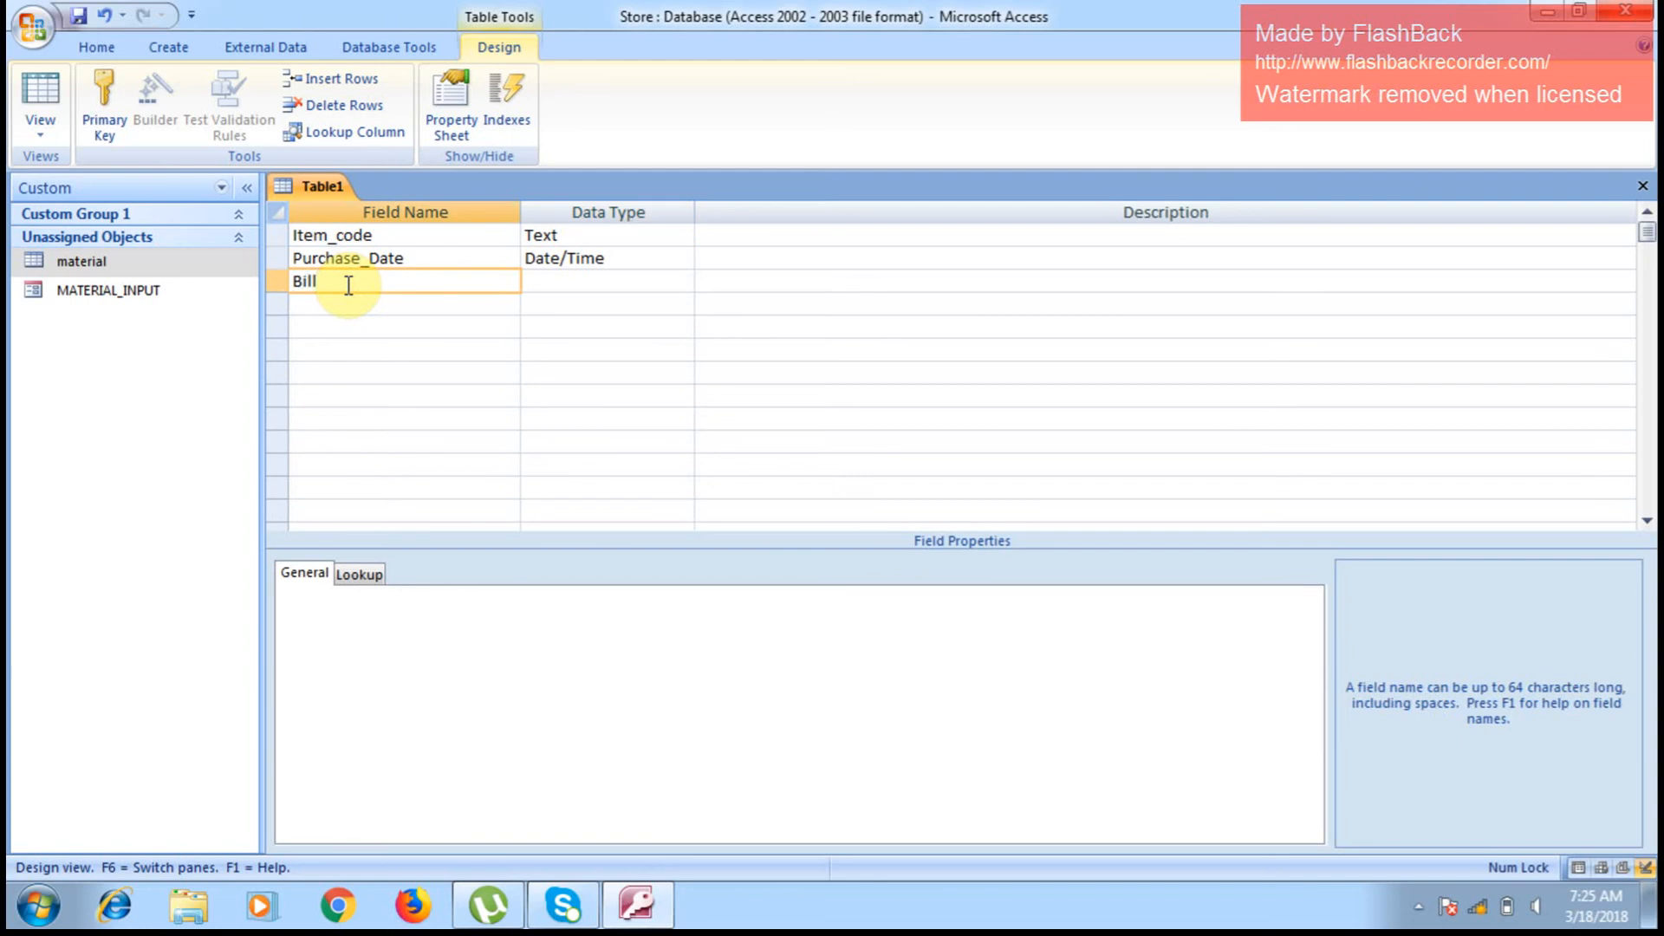
type("_Ref")
left_click(600, 281)
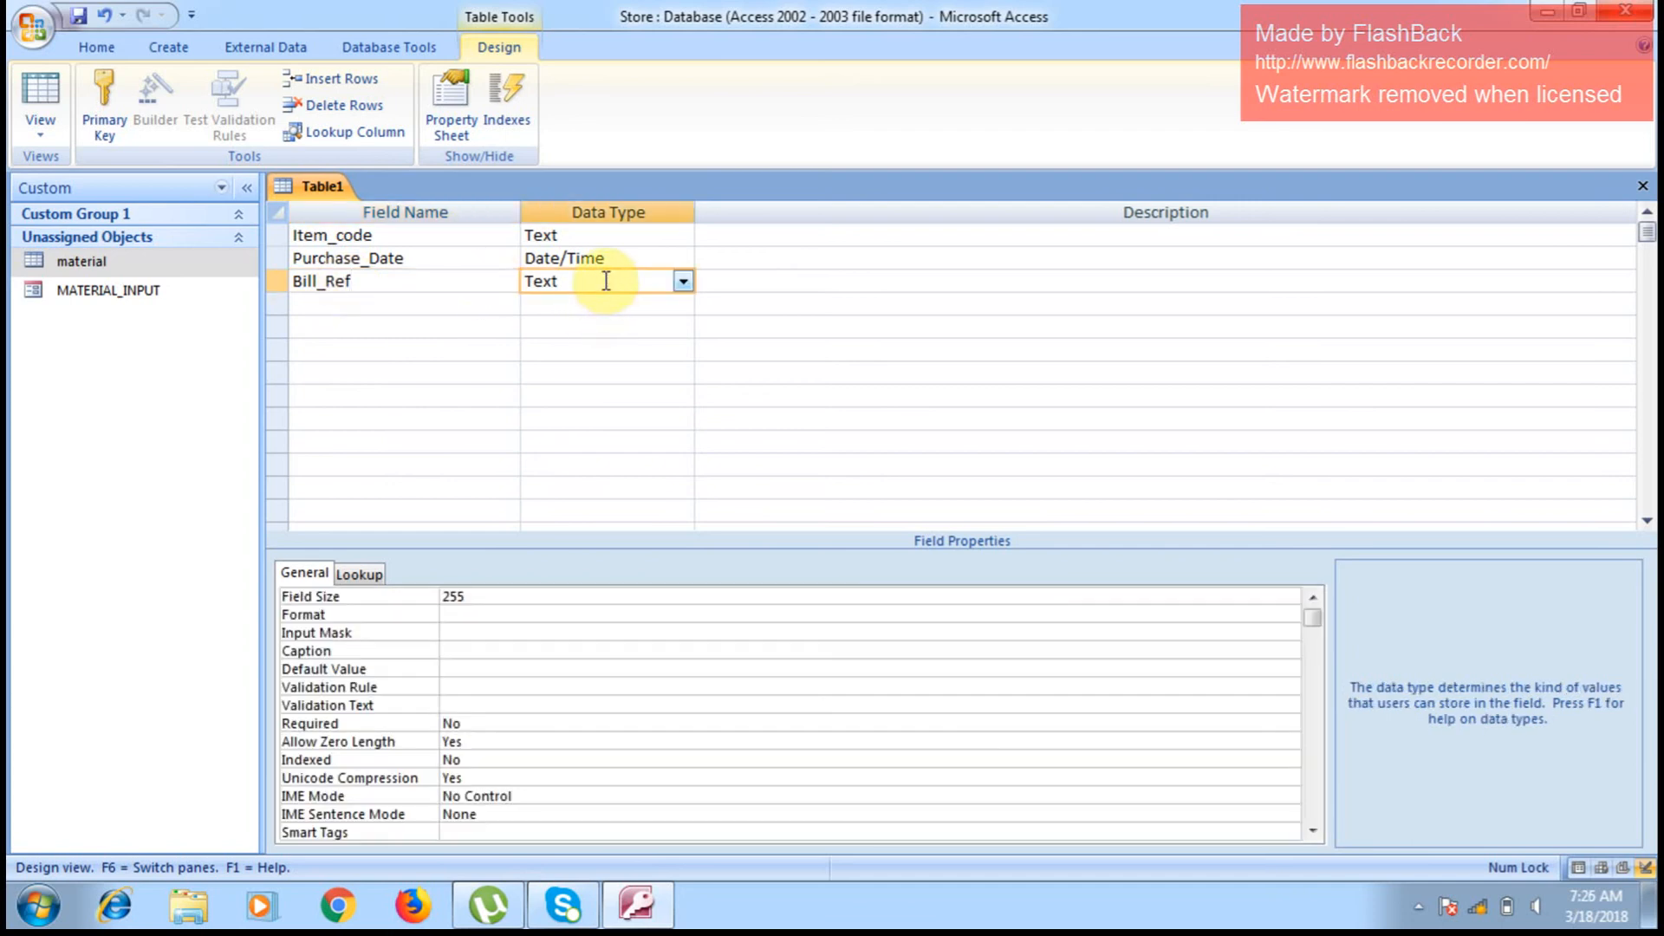
Step: Add a Qty field with data type Number below Bill_Ref
left_click(328, 306)
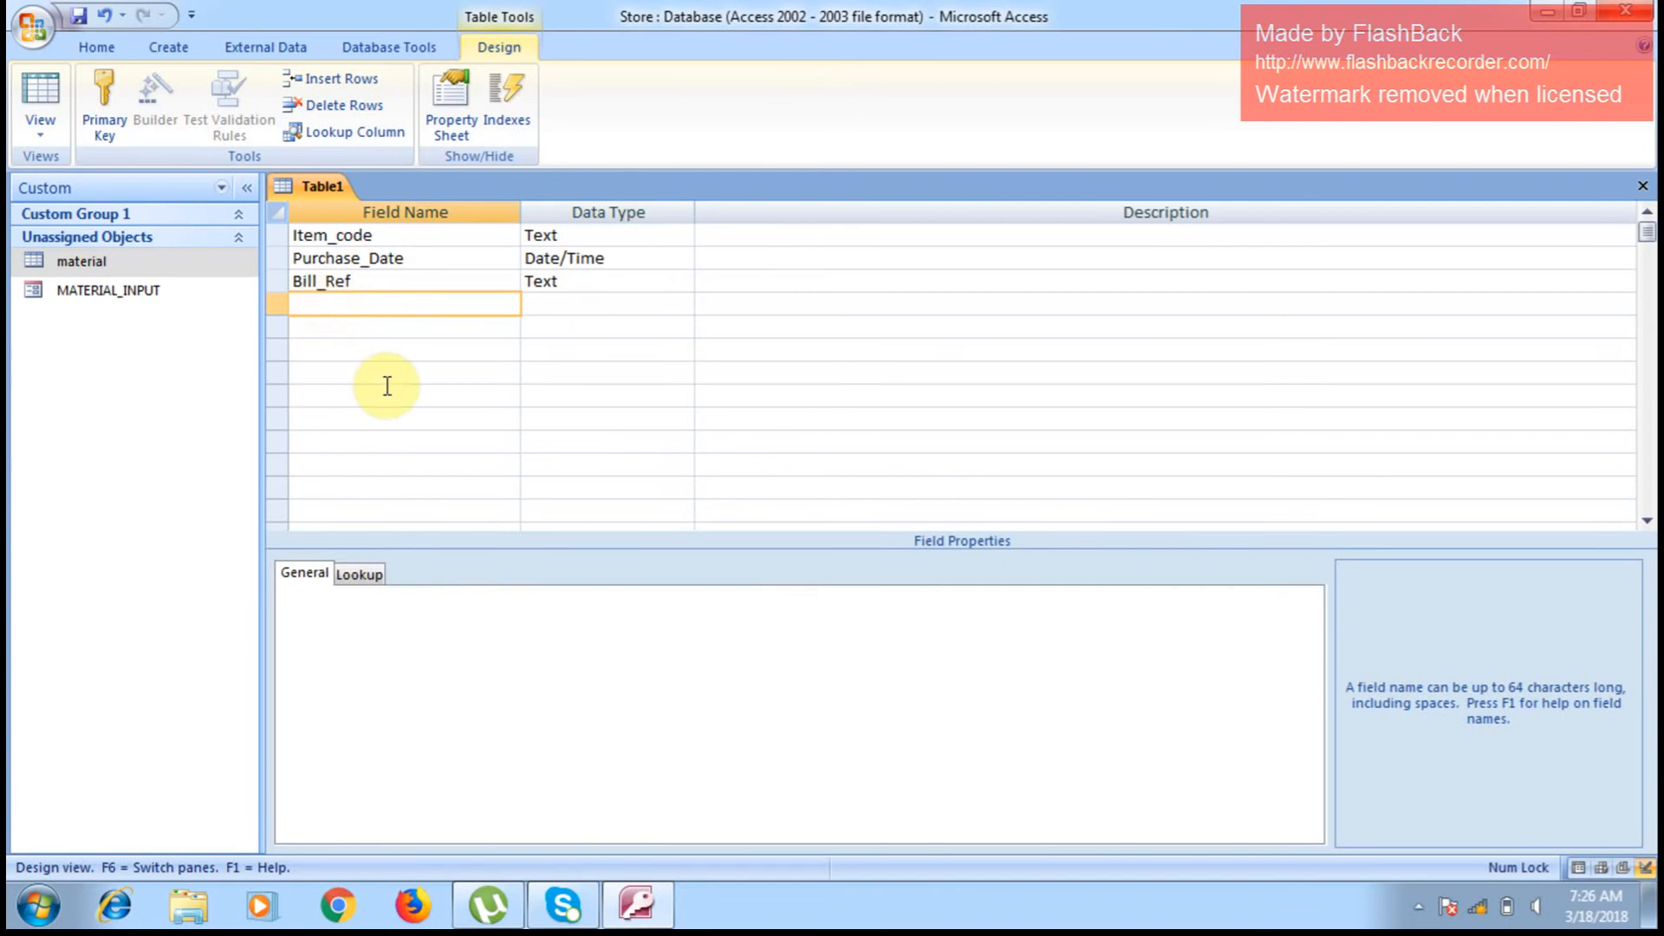
type("Qty")
key("Tab")
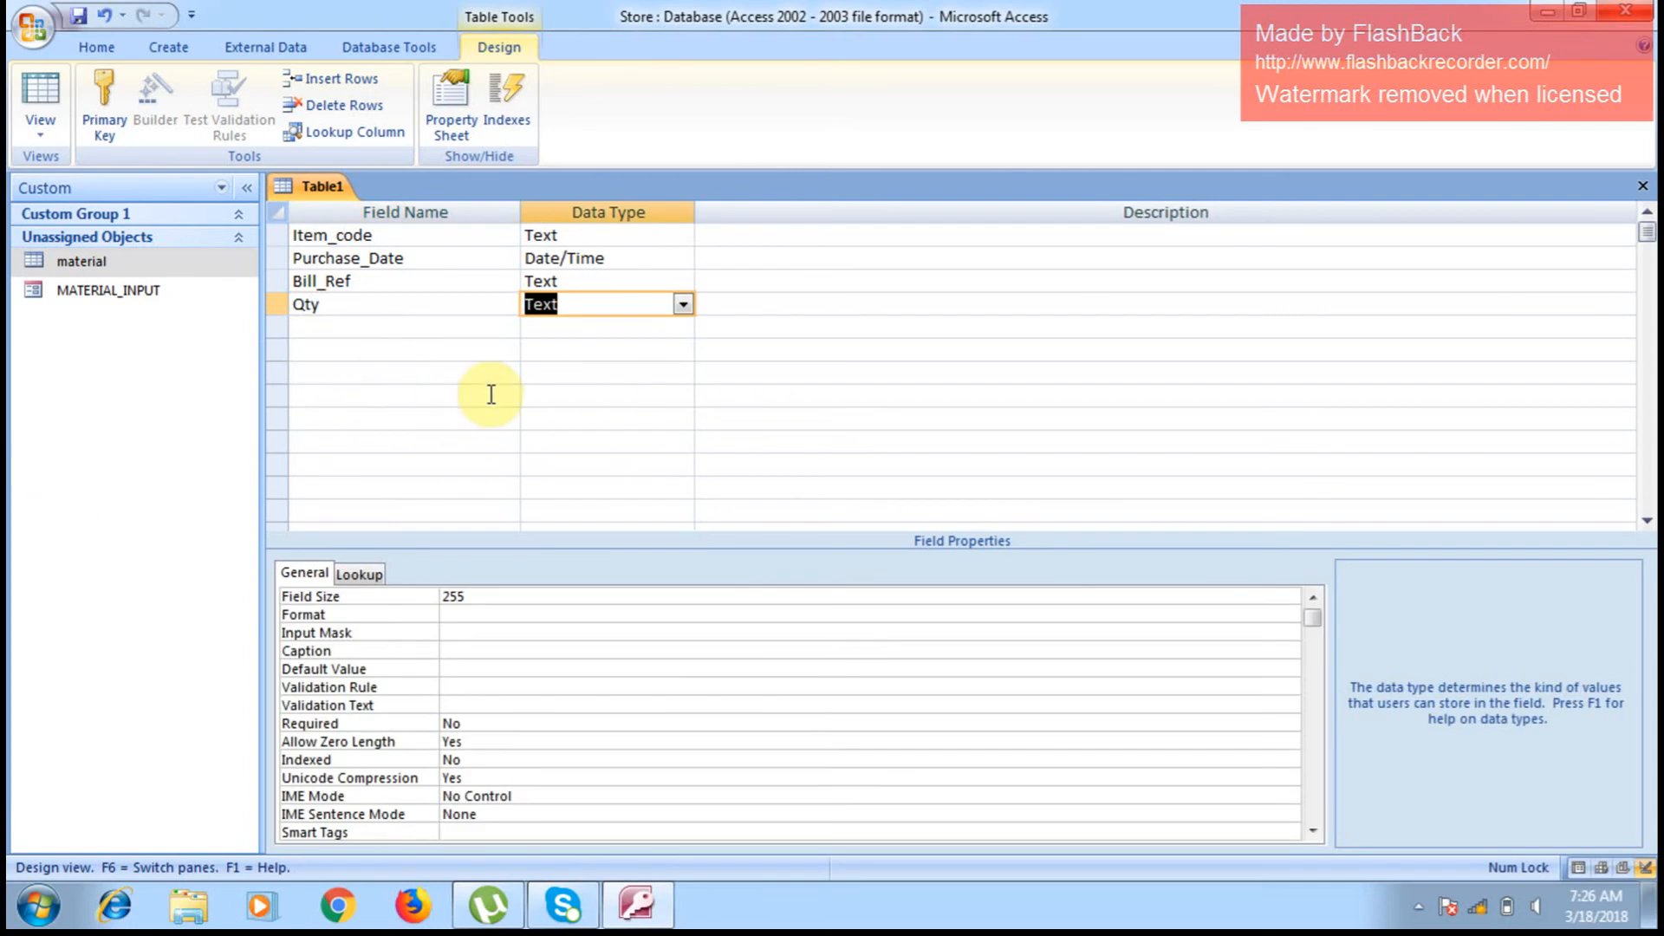
left_click(683, 305)
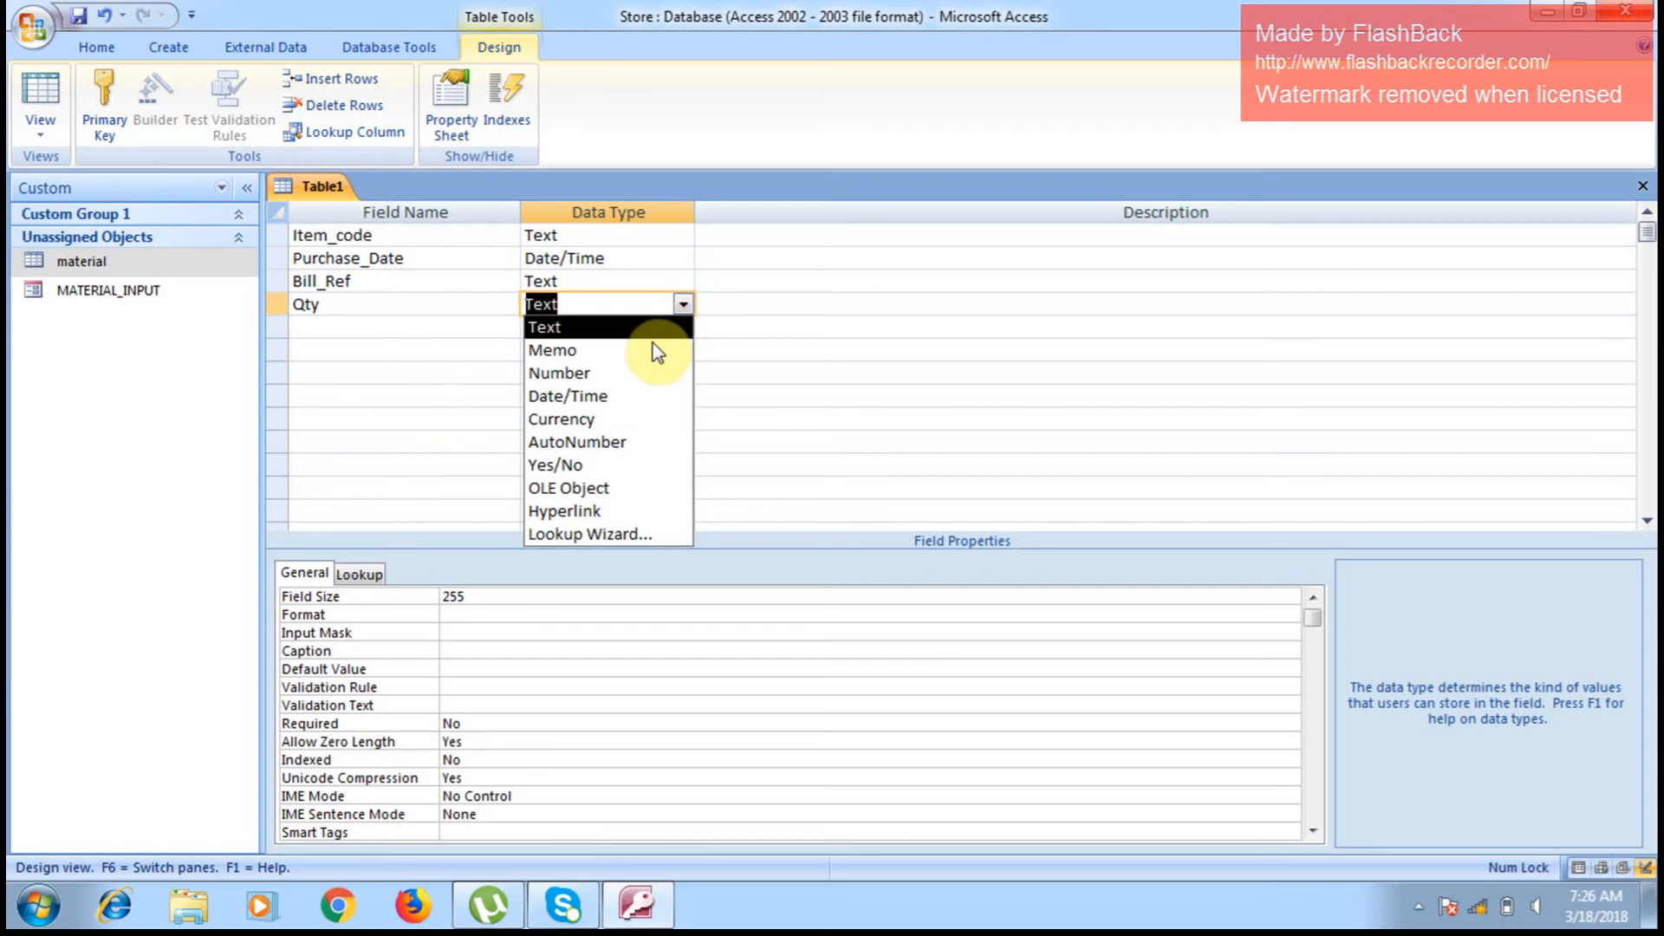
left_click(628, 379)
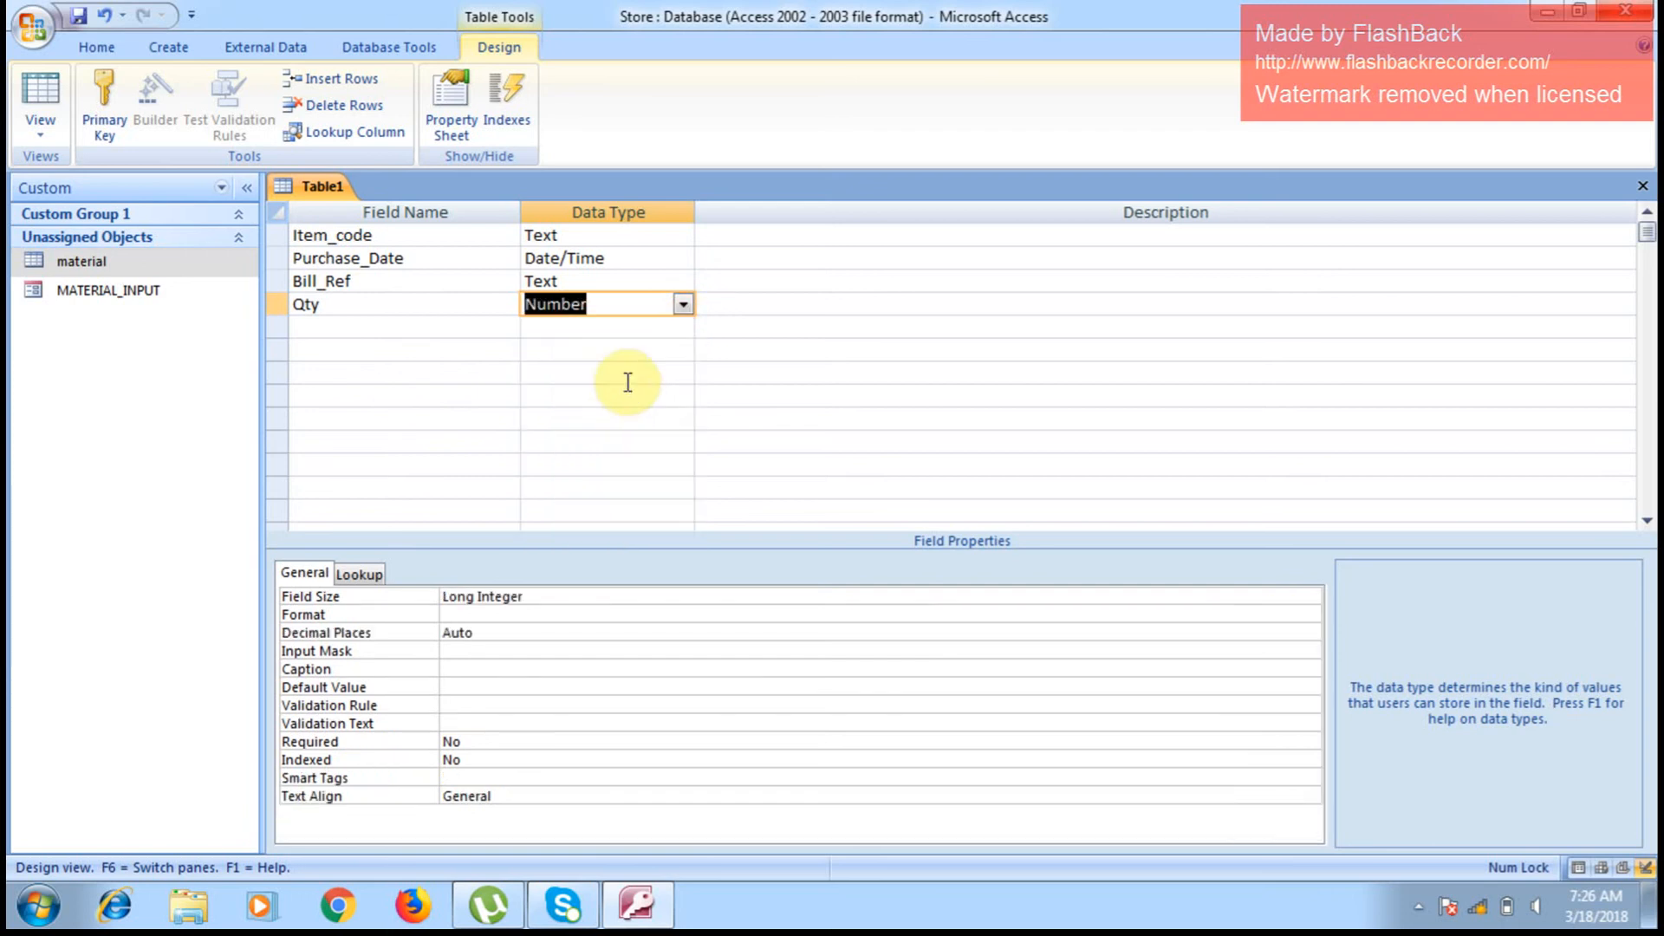
Step: Add a Purchase_Price field with data type Currency below Qty
left_click(357, 326)
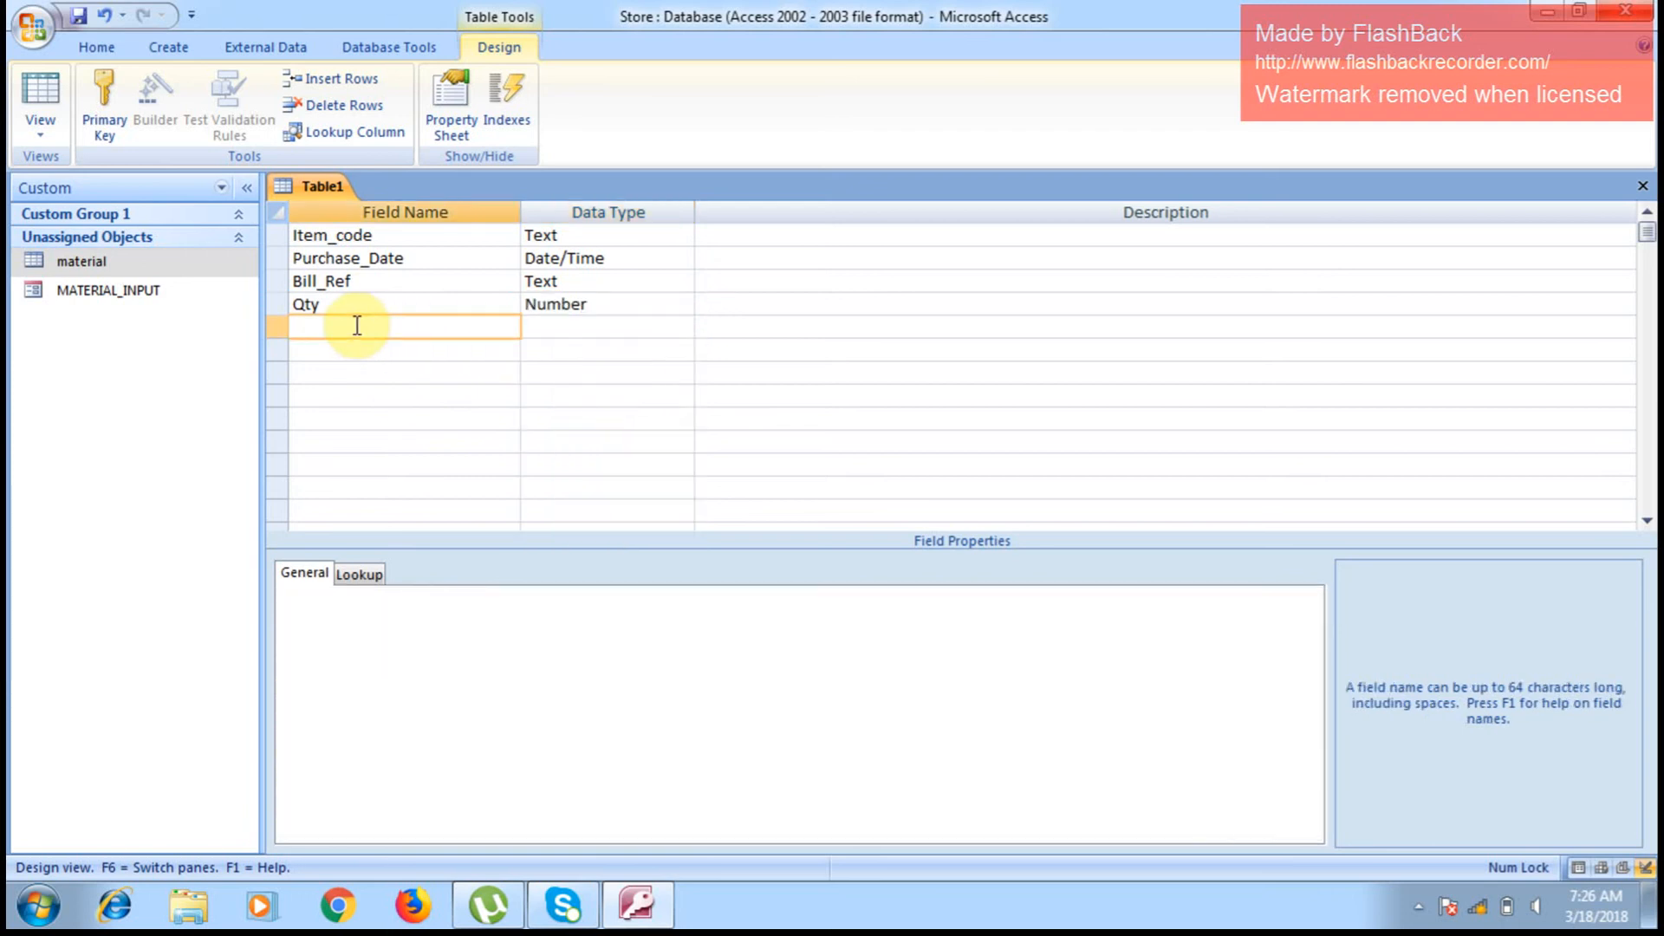
type("Sal")
key("BackSpace")
key("BackSpace")
key("BackSpace")
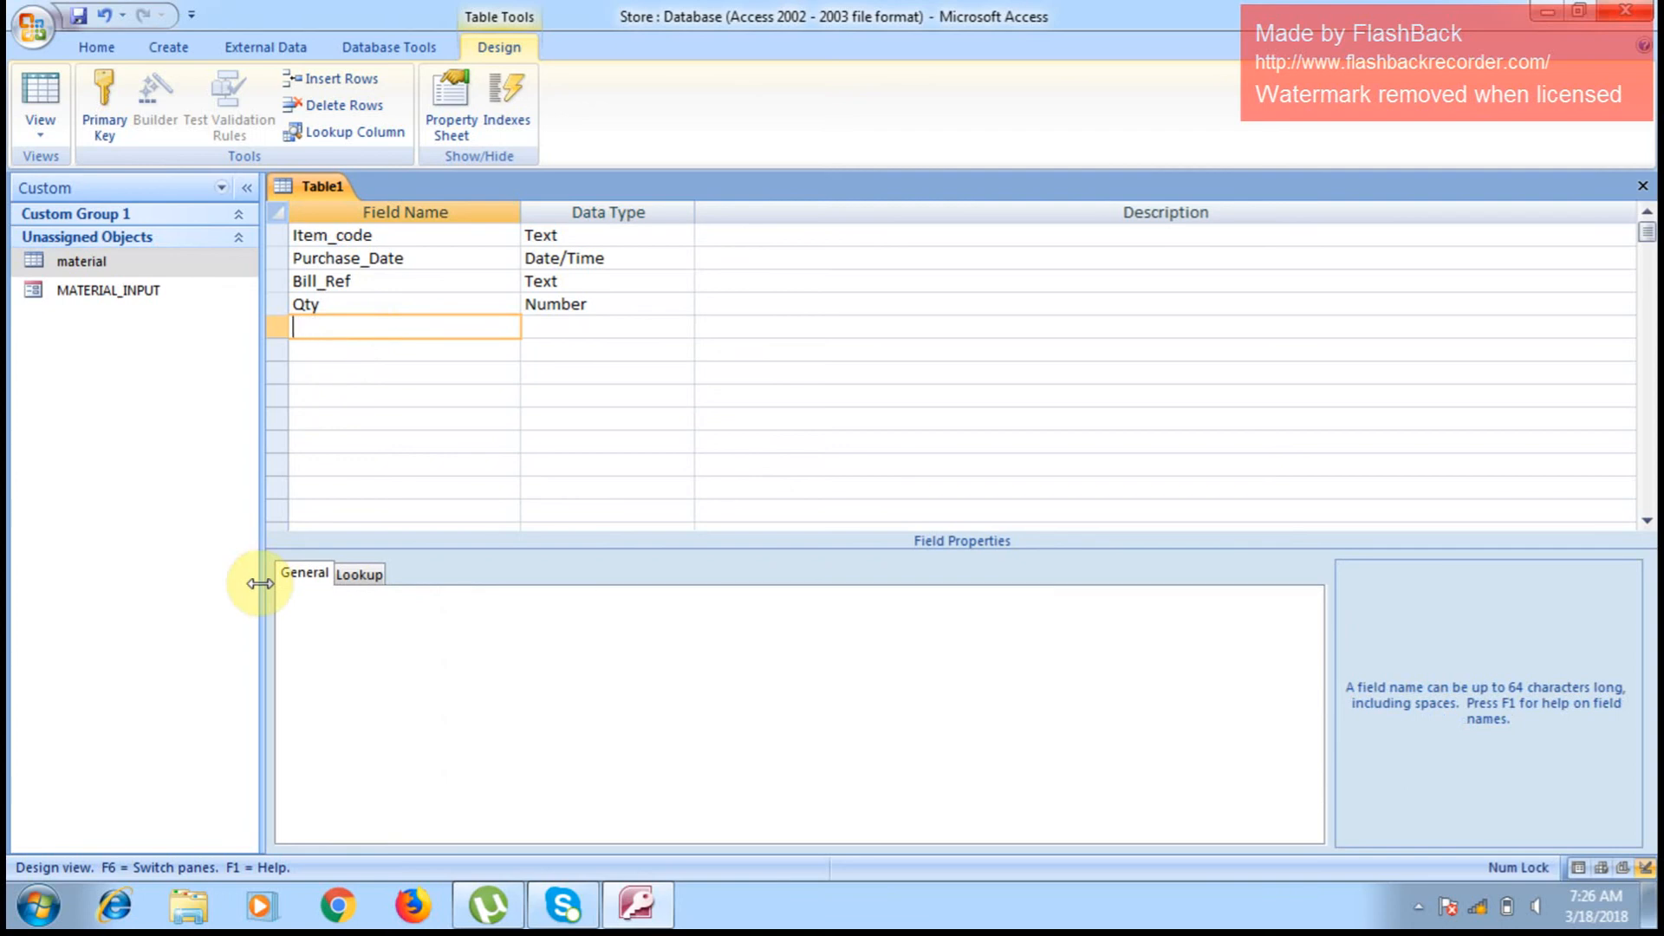
type("Purchase_Price")
key("Tab")
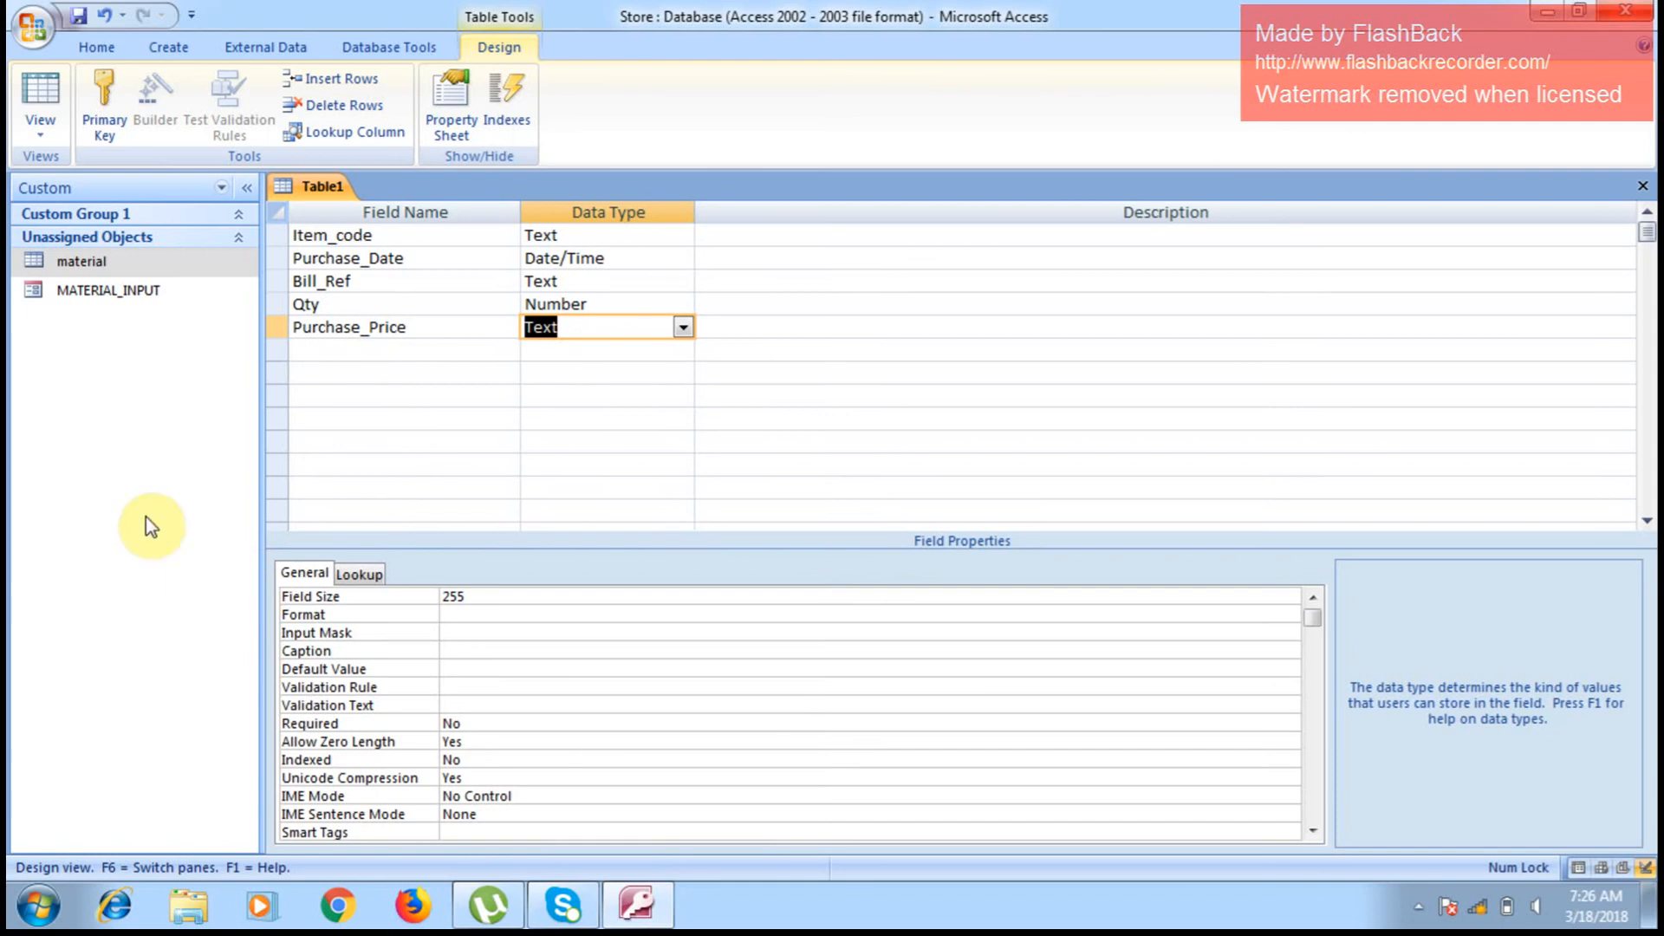
left_click(683, 327)
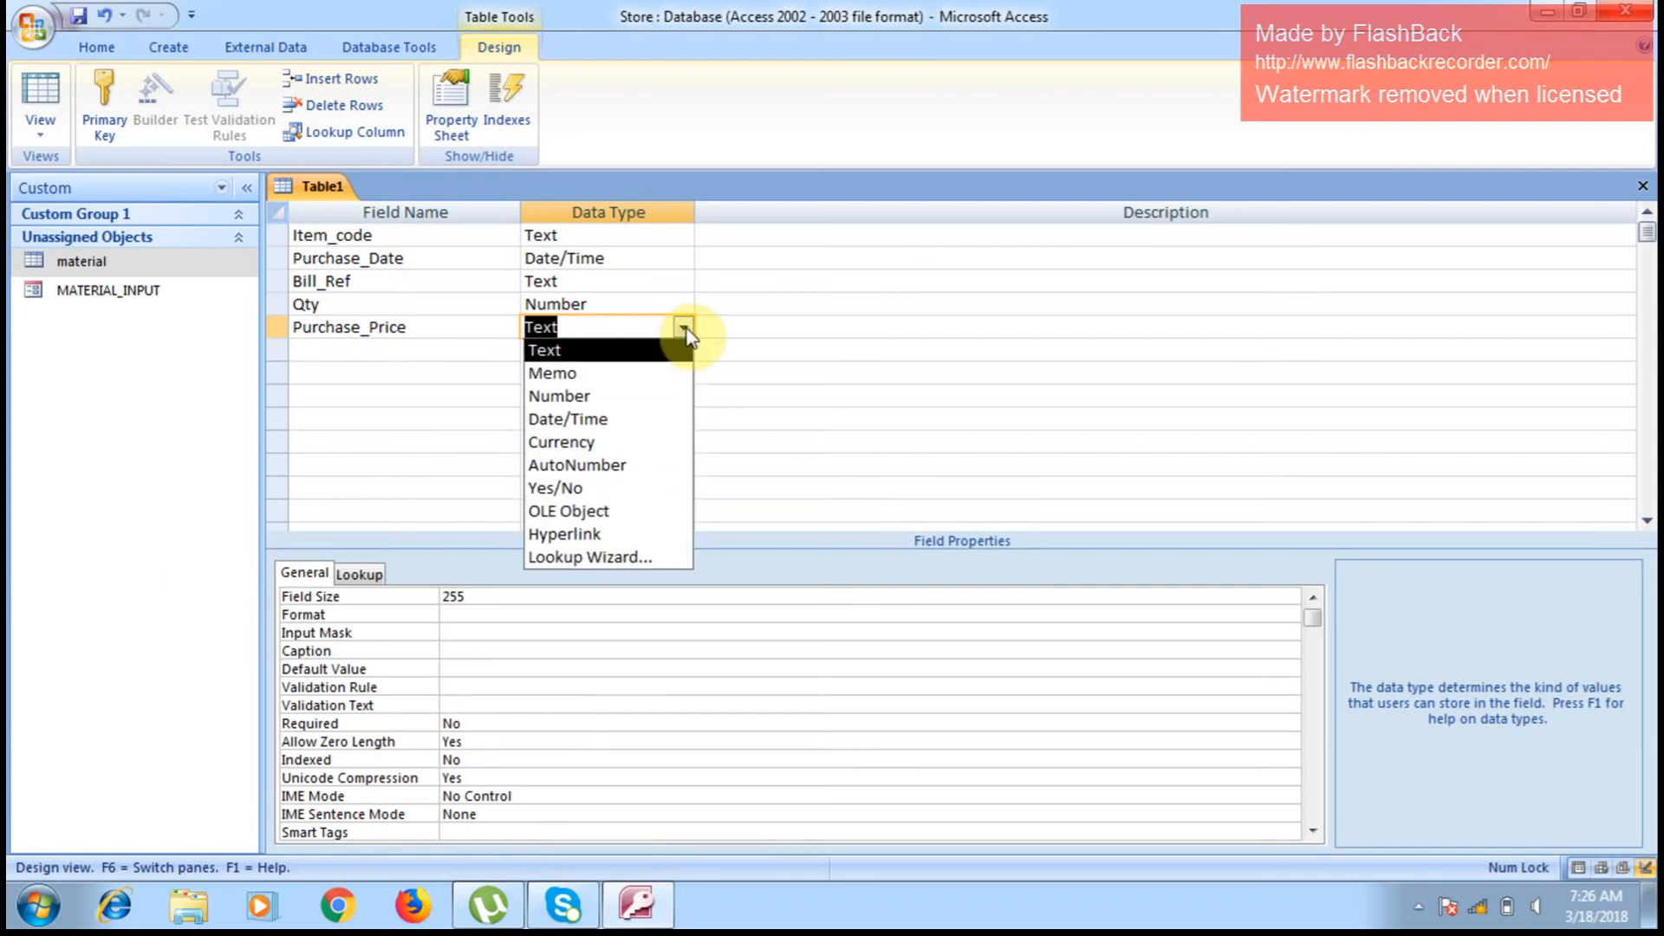
left_click(636, 442)
Step: Add a Sales_Price field with data type Currency below Purchase_Price
left_click(388, 351)
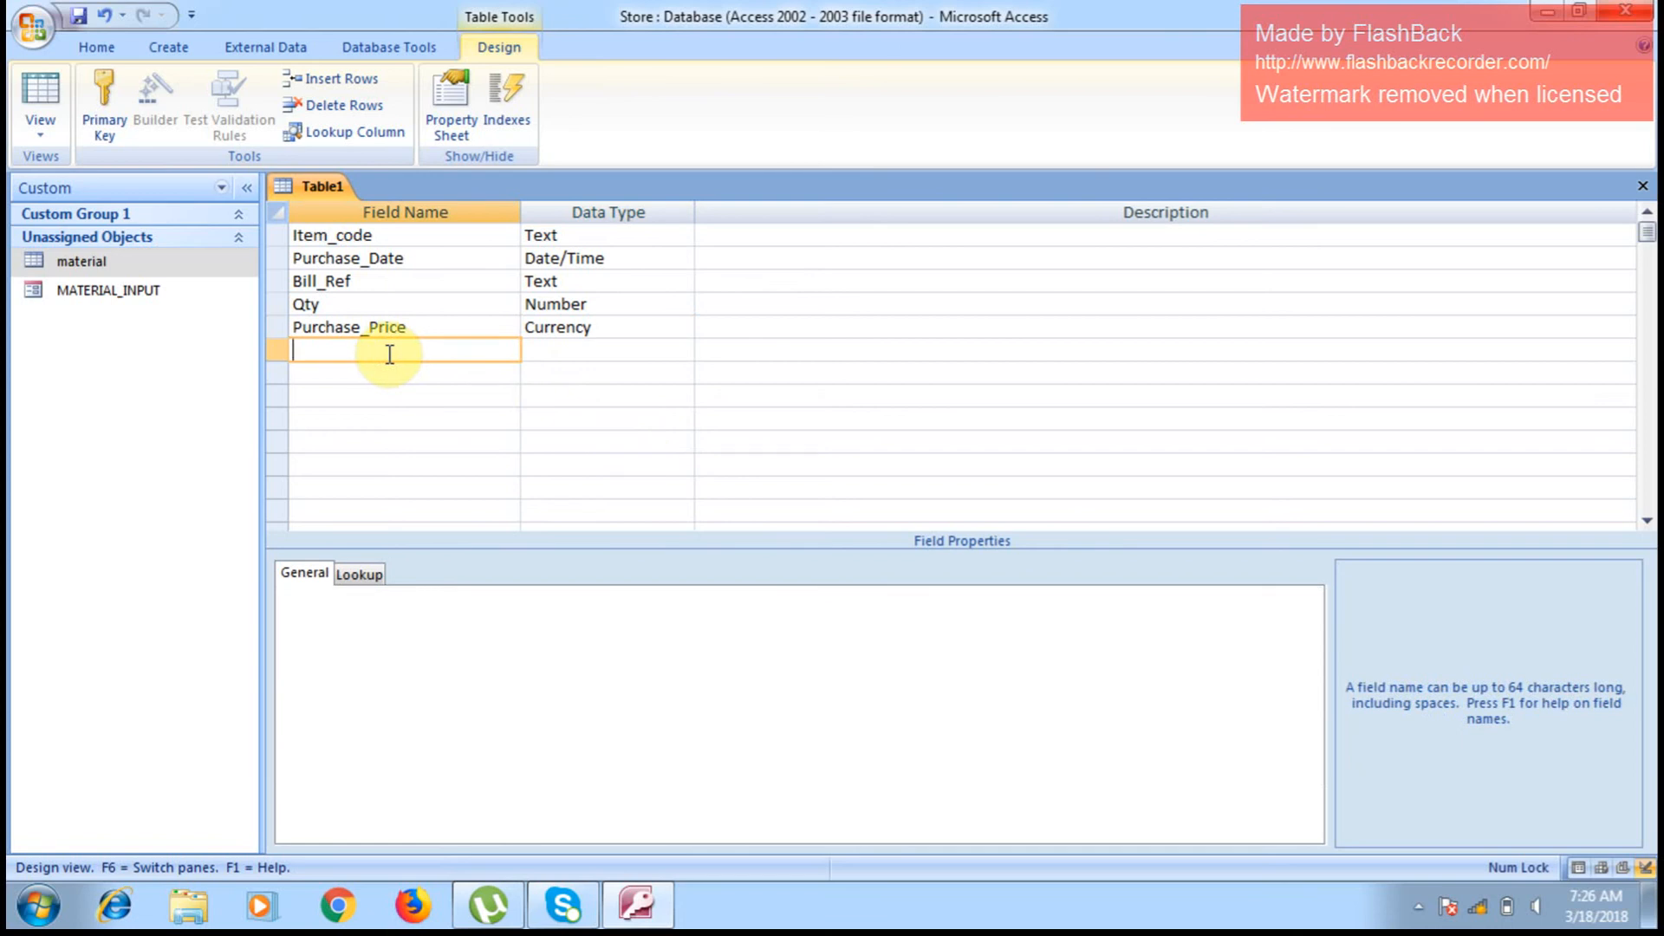
left_click(364, 375)
left_click(355, 349)
type("Sales_Price")
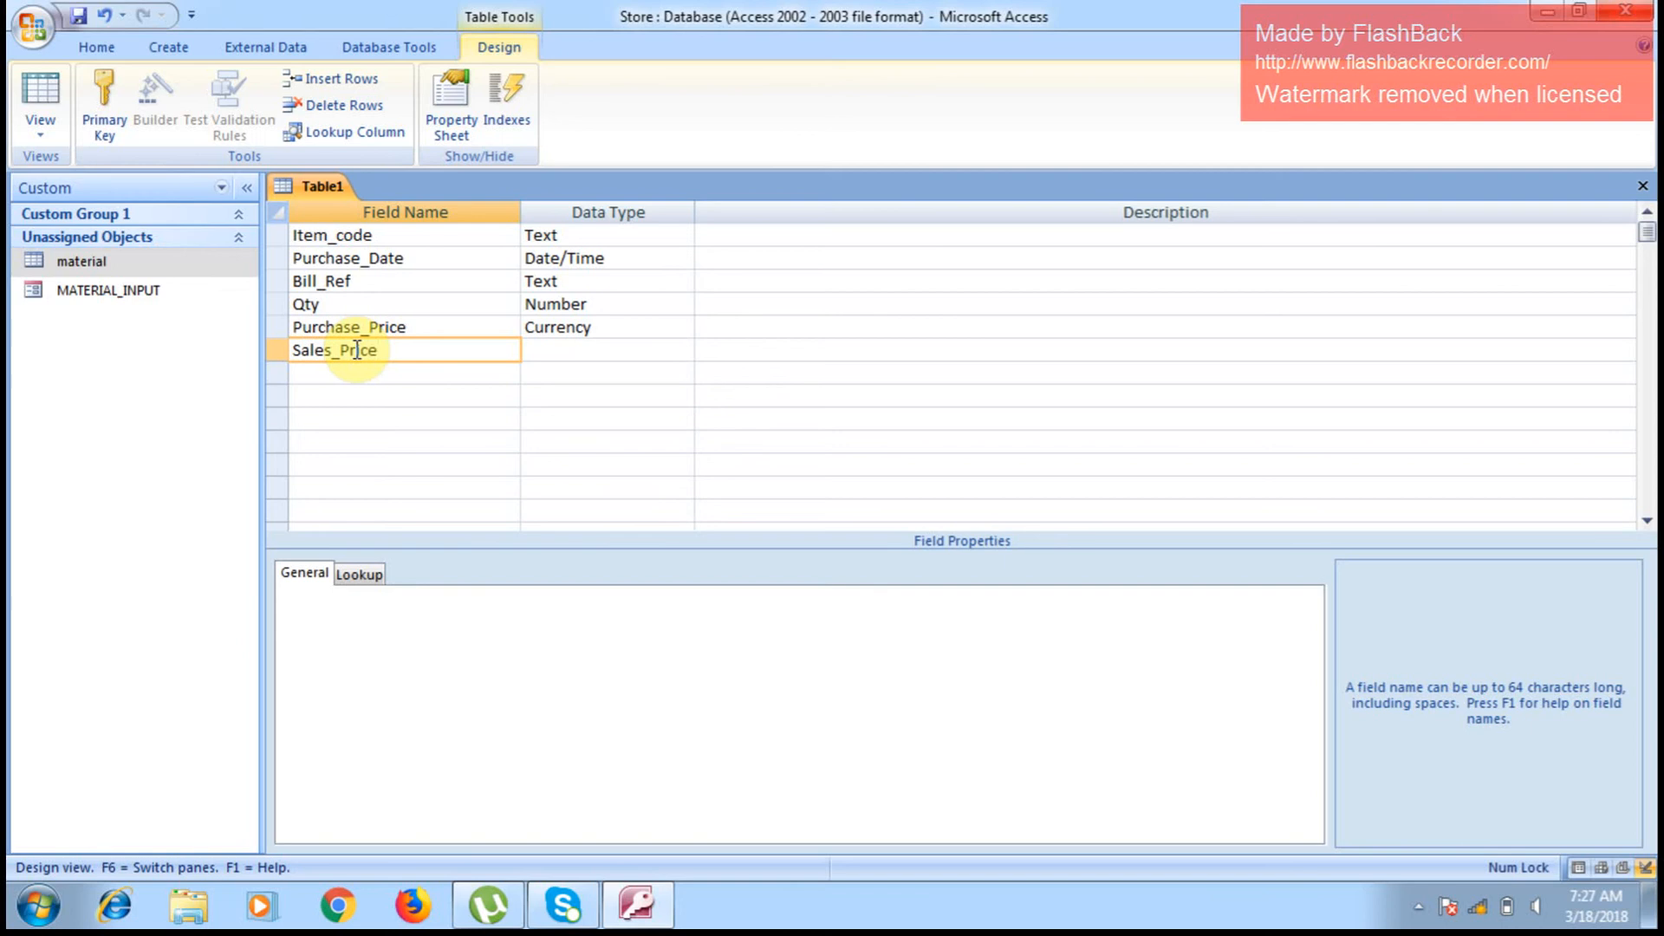
key("Tab")
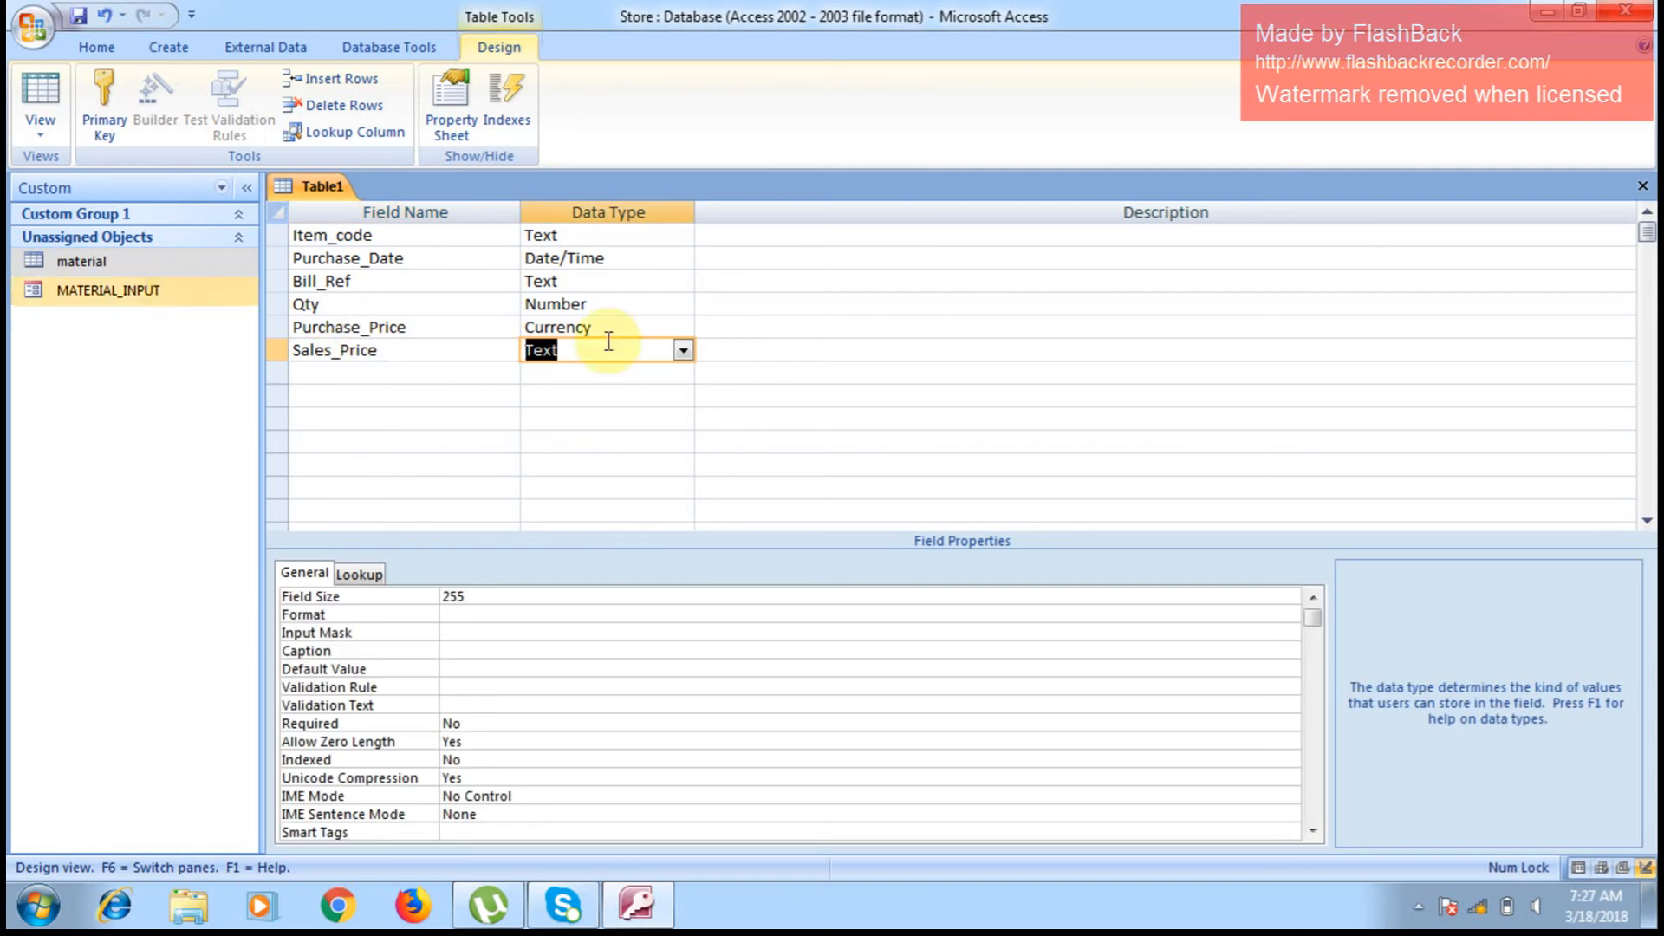
left_click(683, 350)
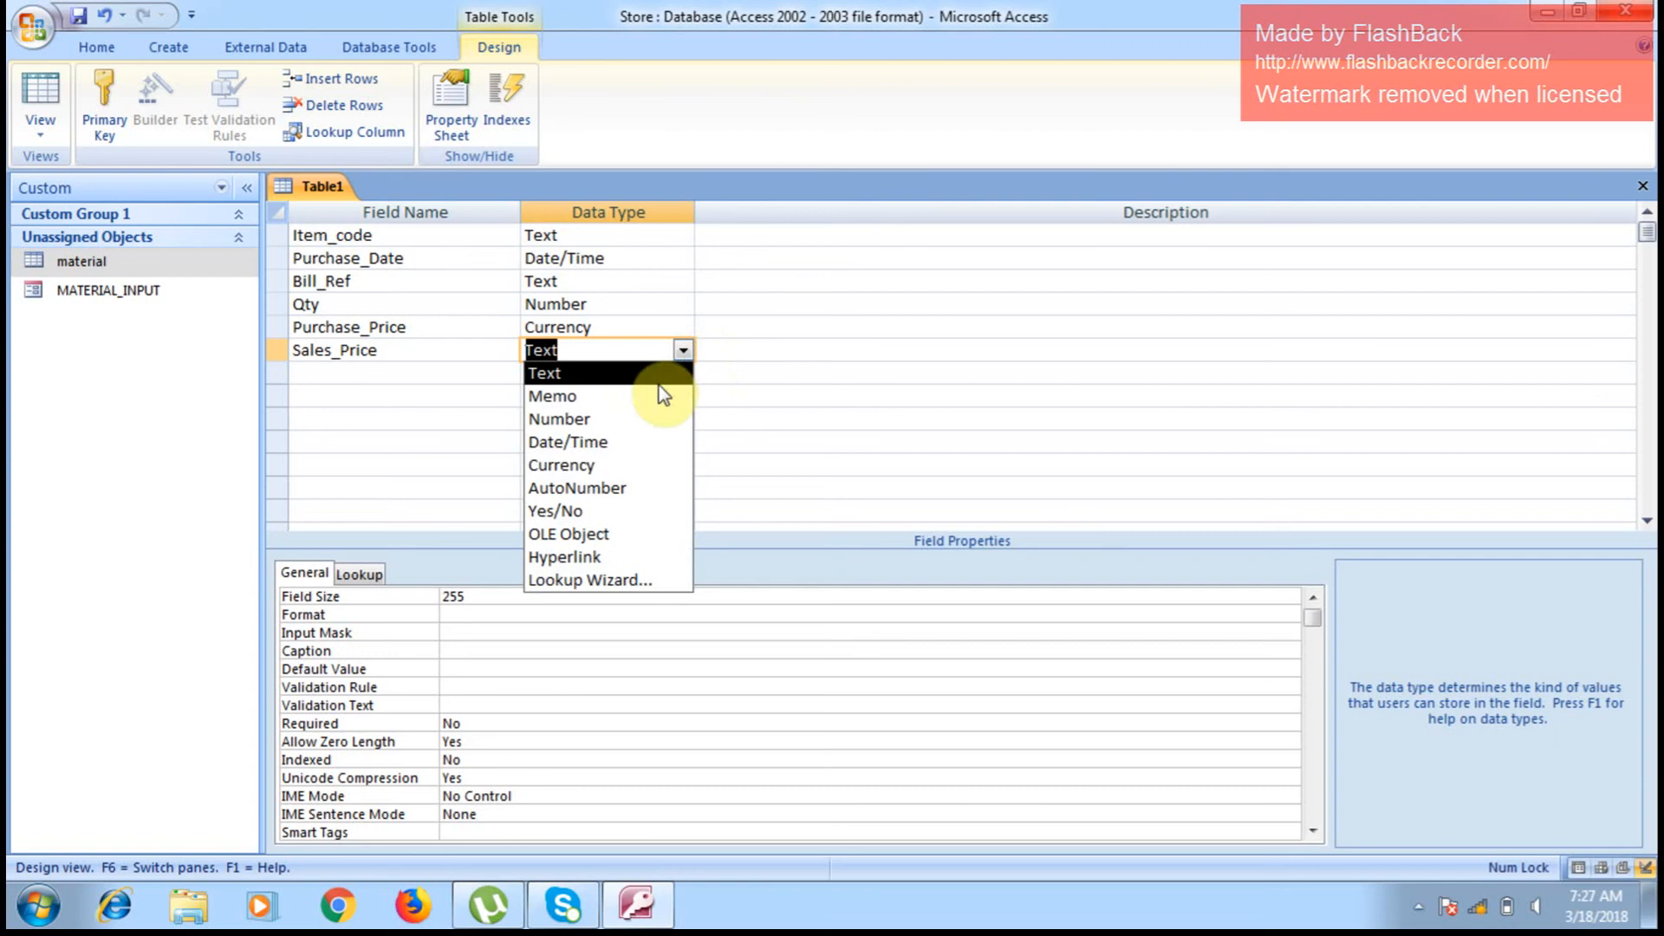
left_click(615, 468)
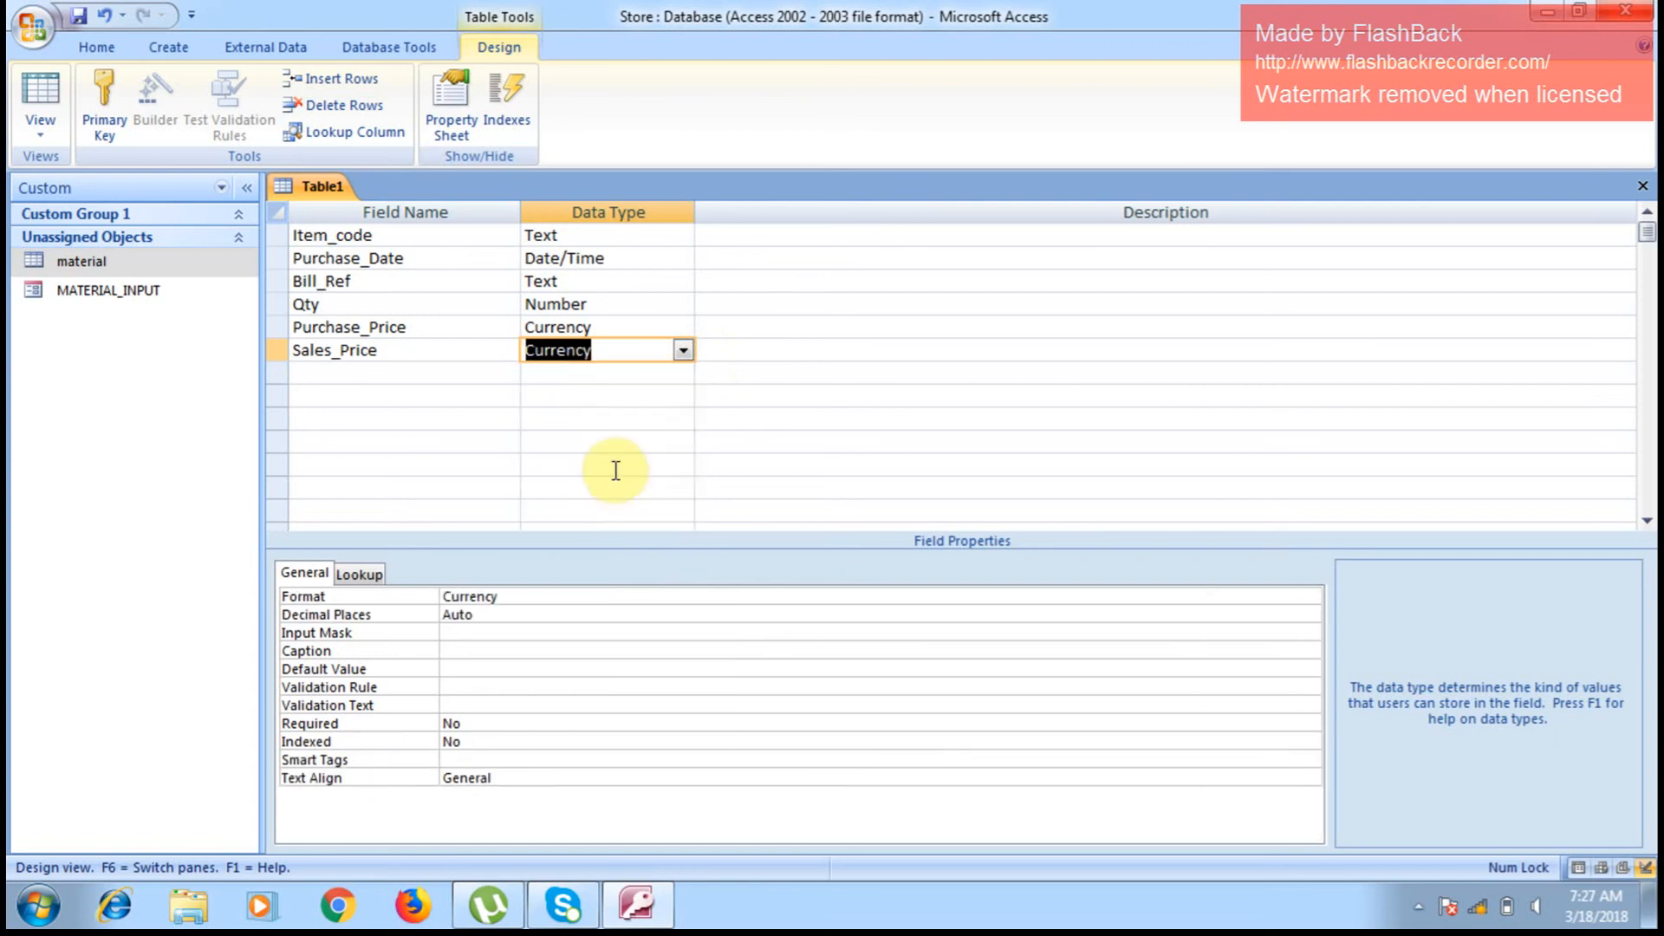
left_click(793, 419)
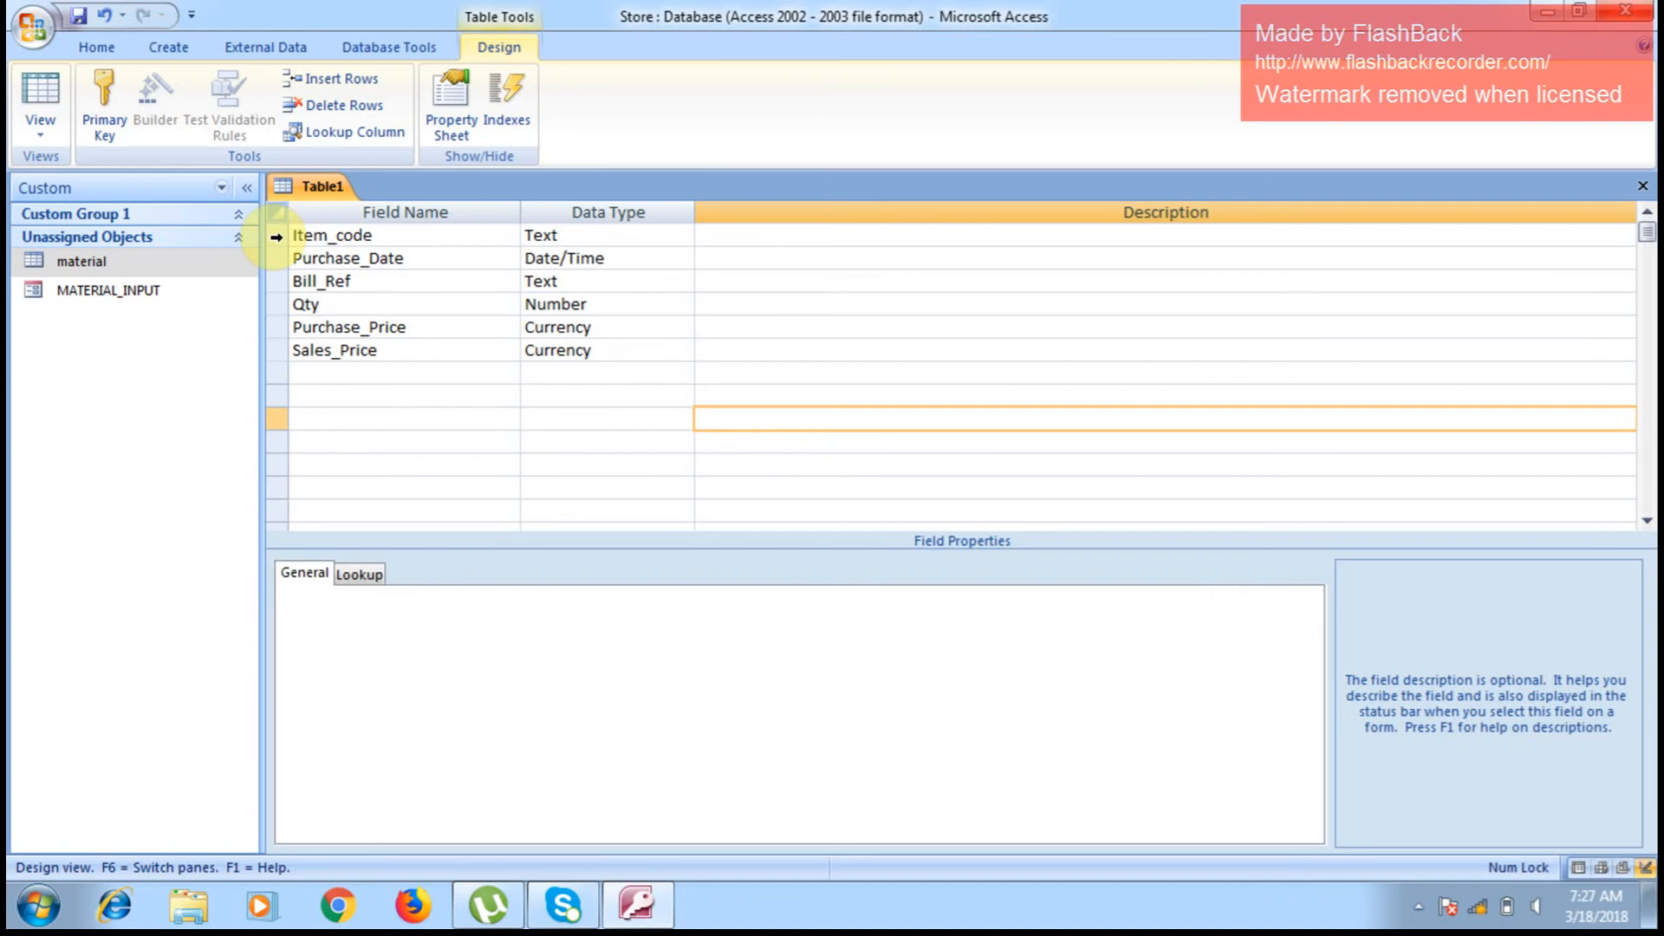
left_click(278, 236)
right_click(278, 237)
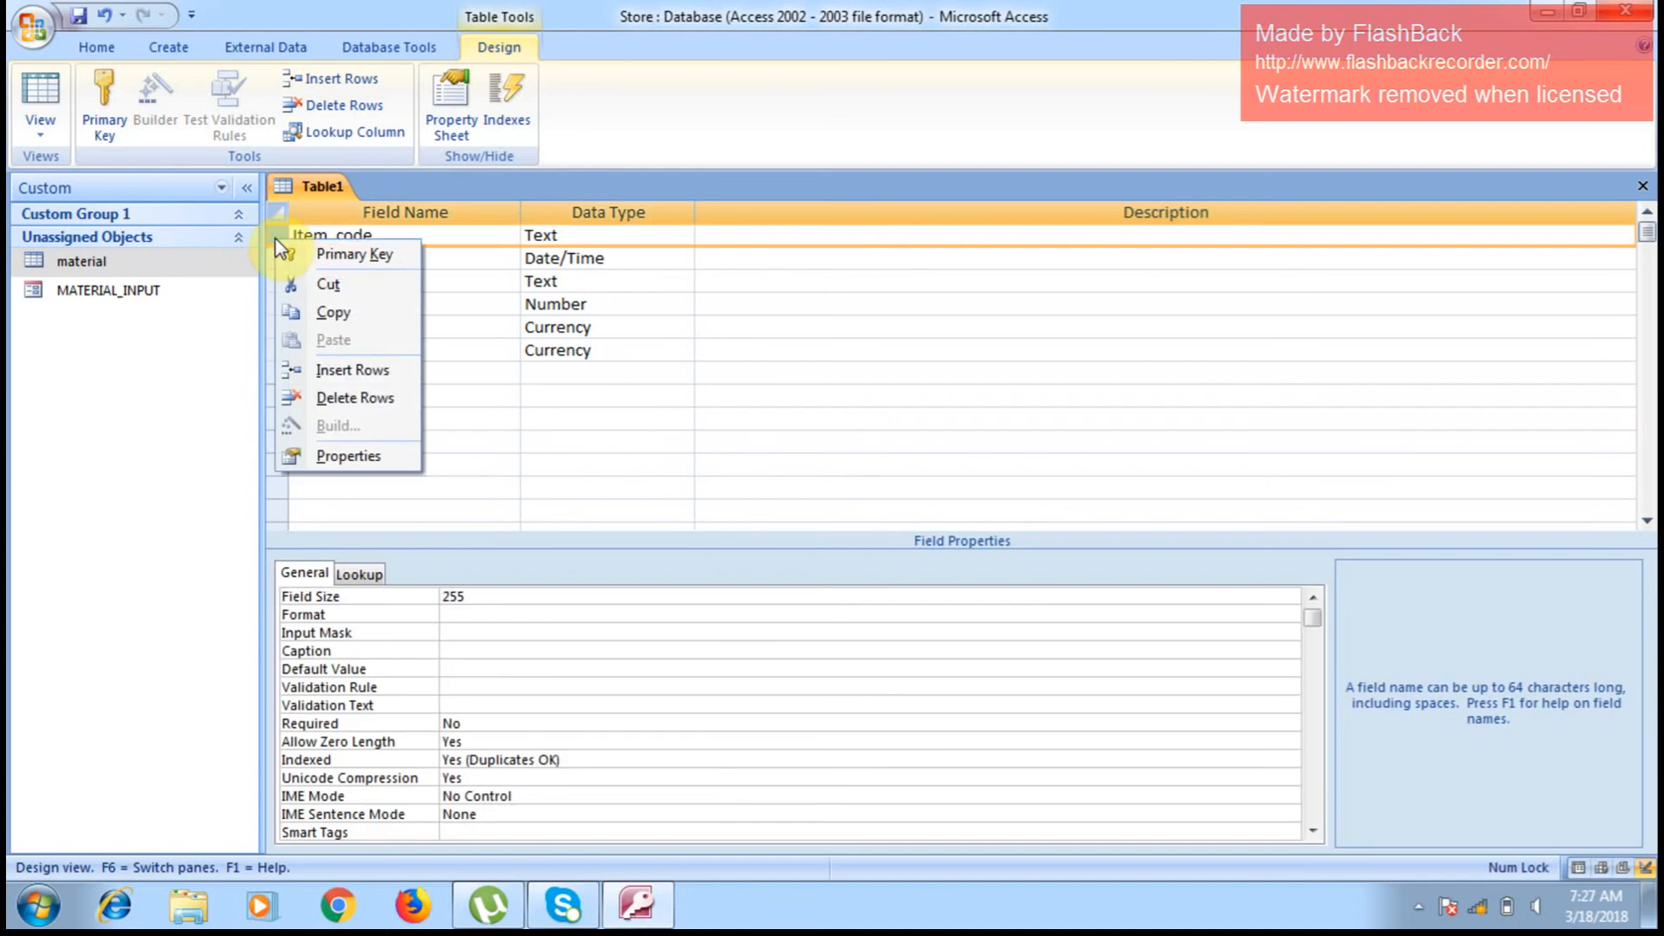
left_click(491, 300)
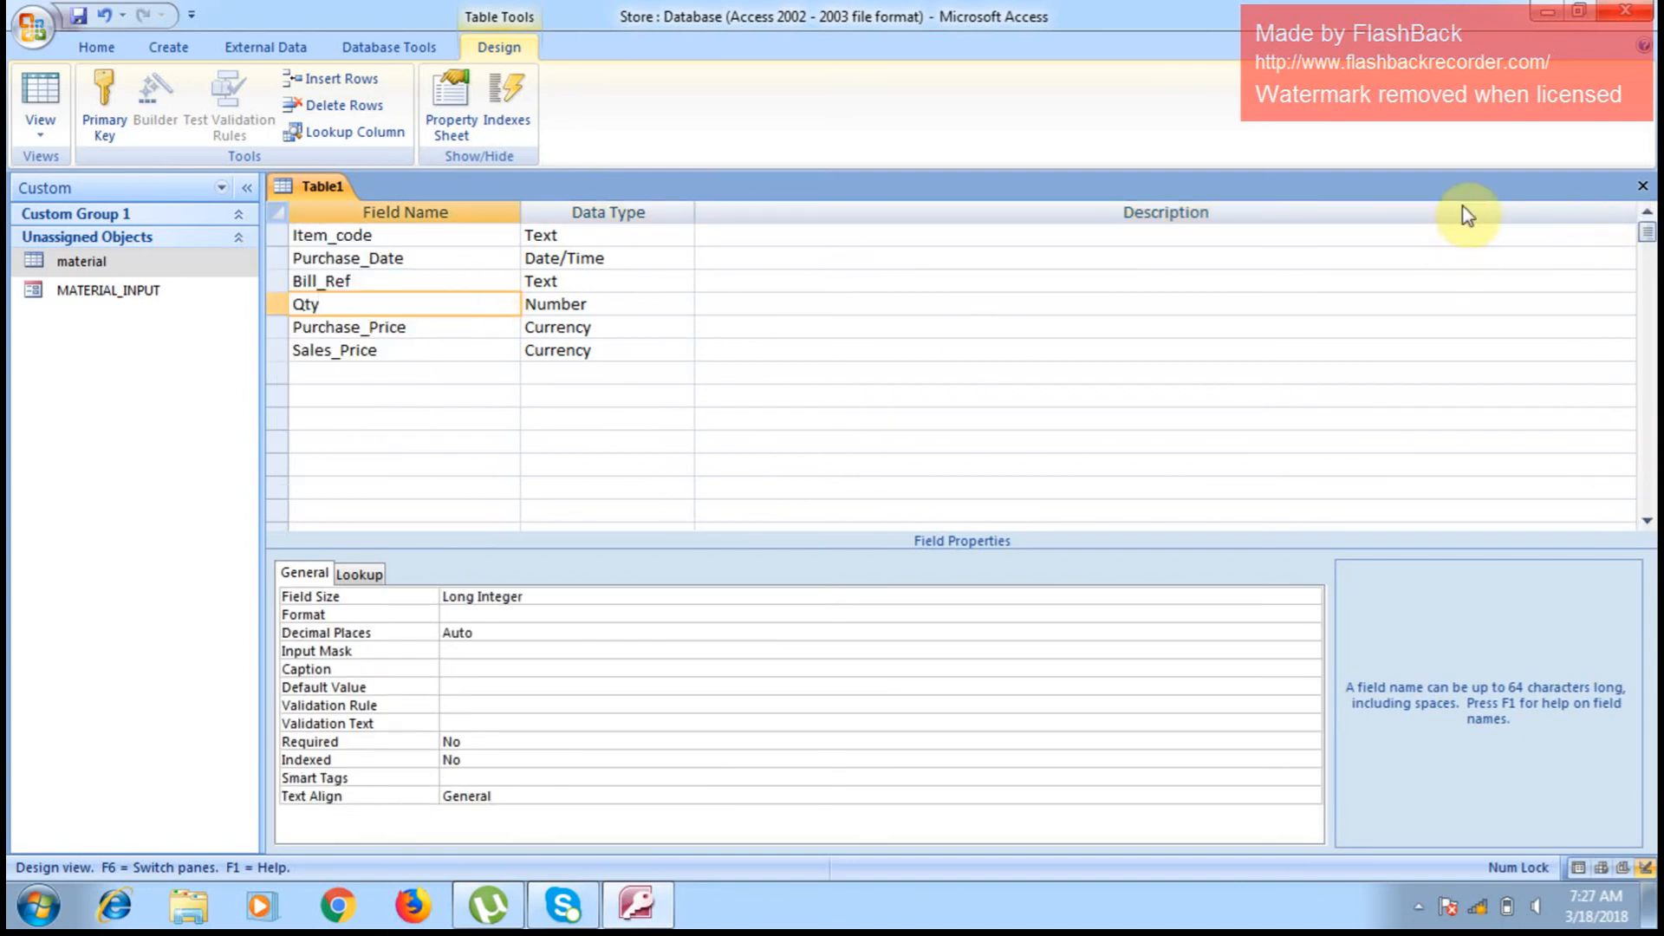
Step: Close the table design, saving it as Purchase and letting the program create a primary key
left_click(1643, 186)
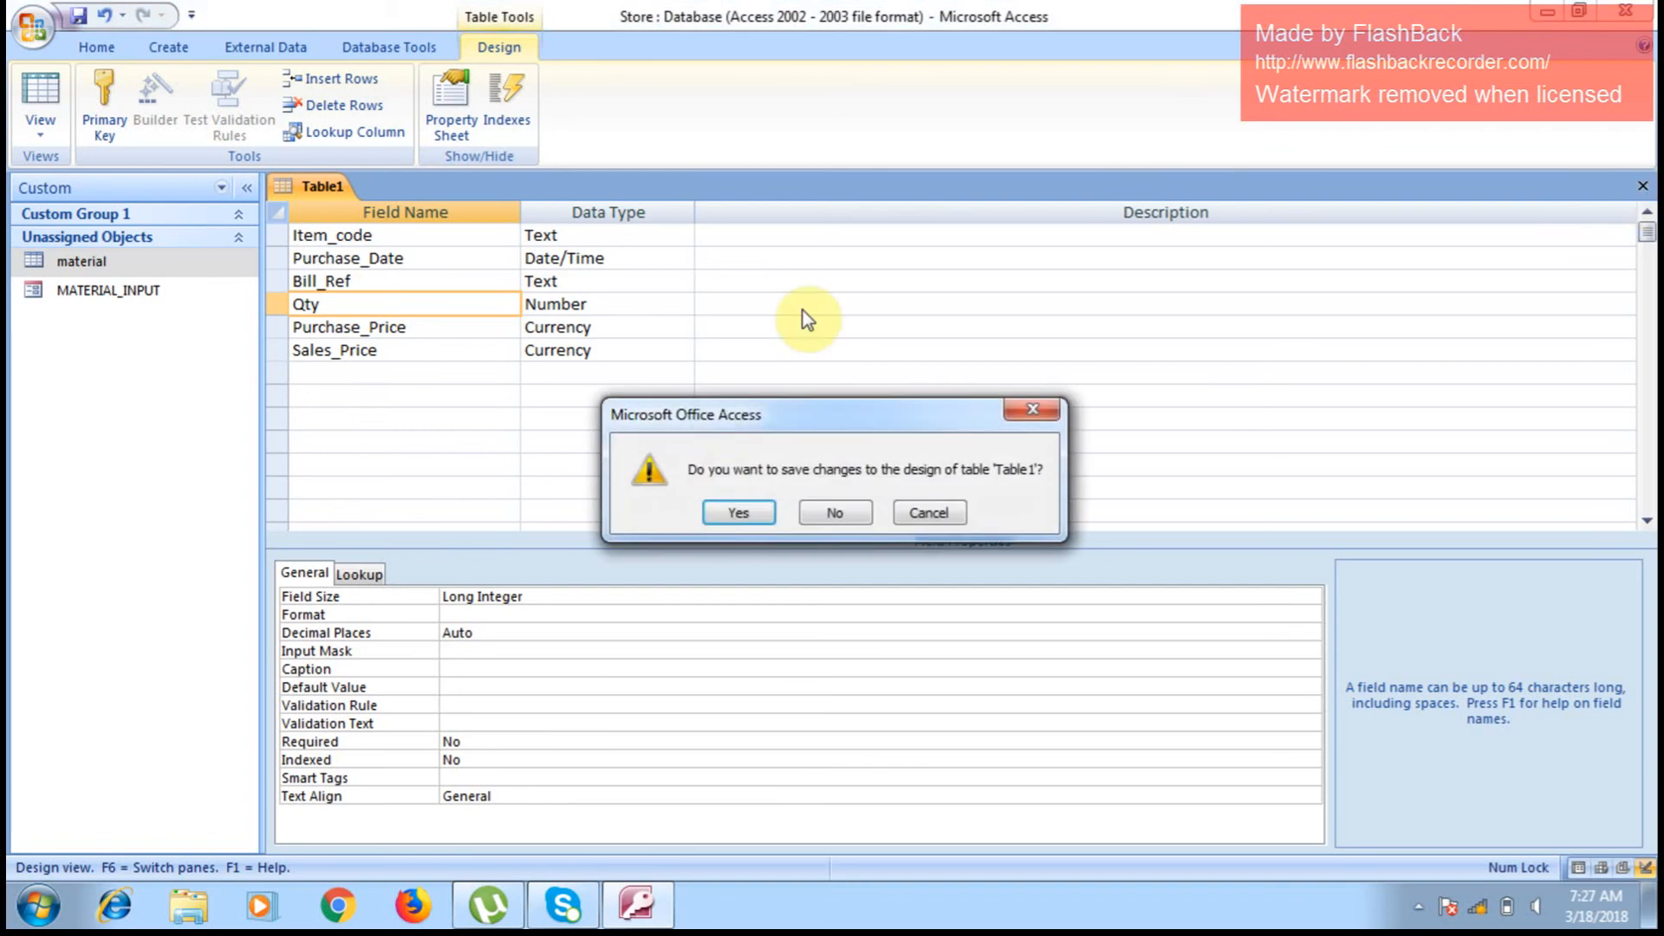
left_click(747, 516)
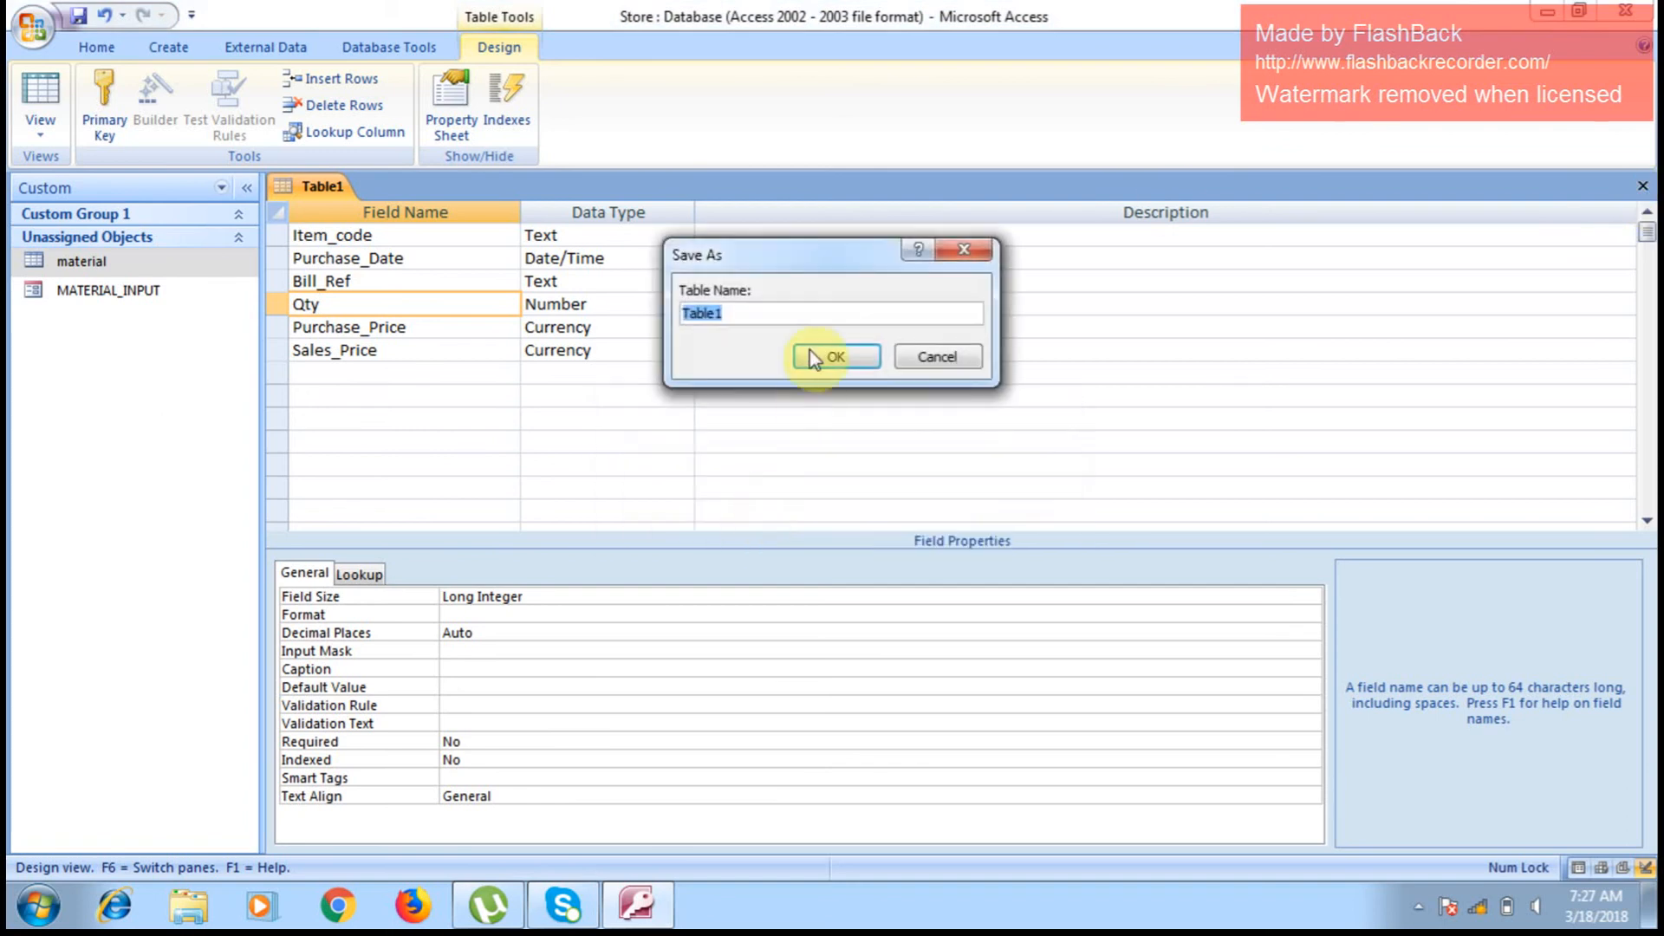
type("Purchase")
left_click(837, 357)
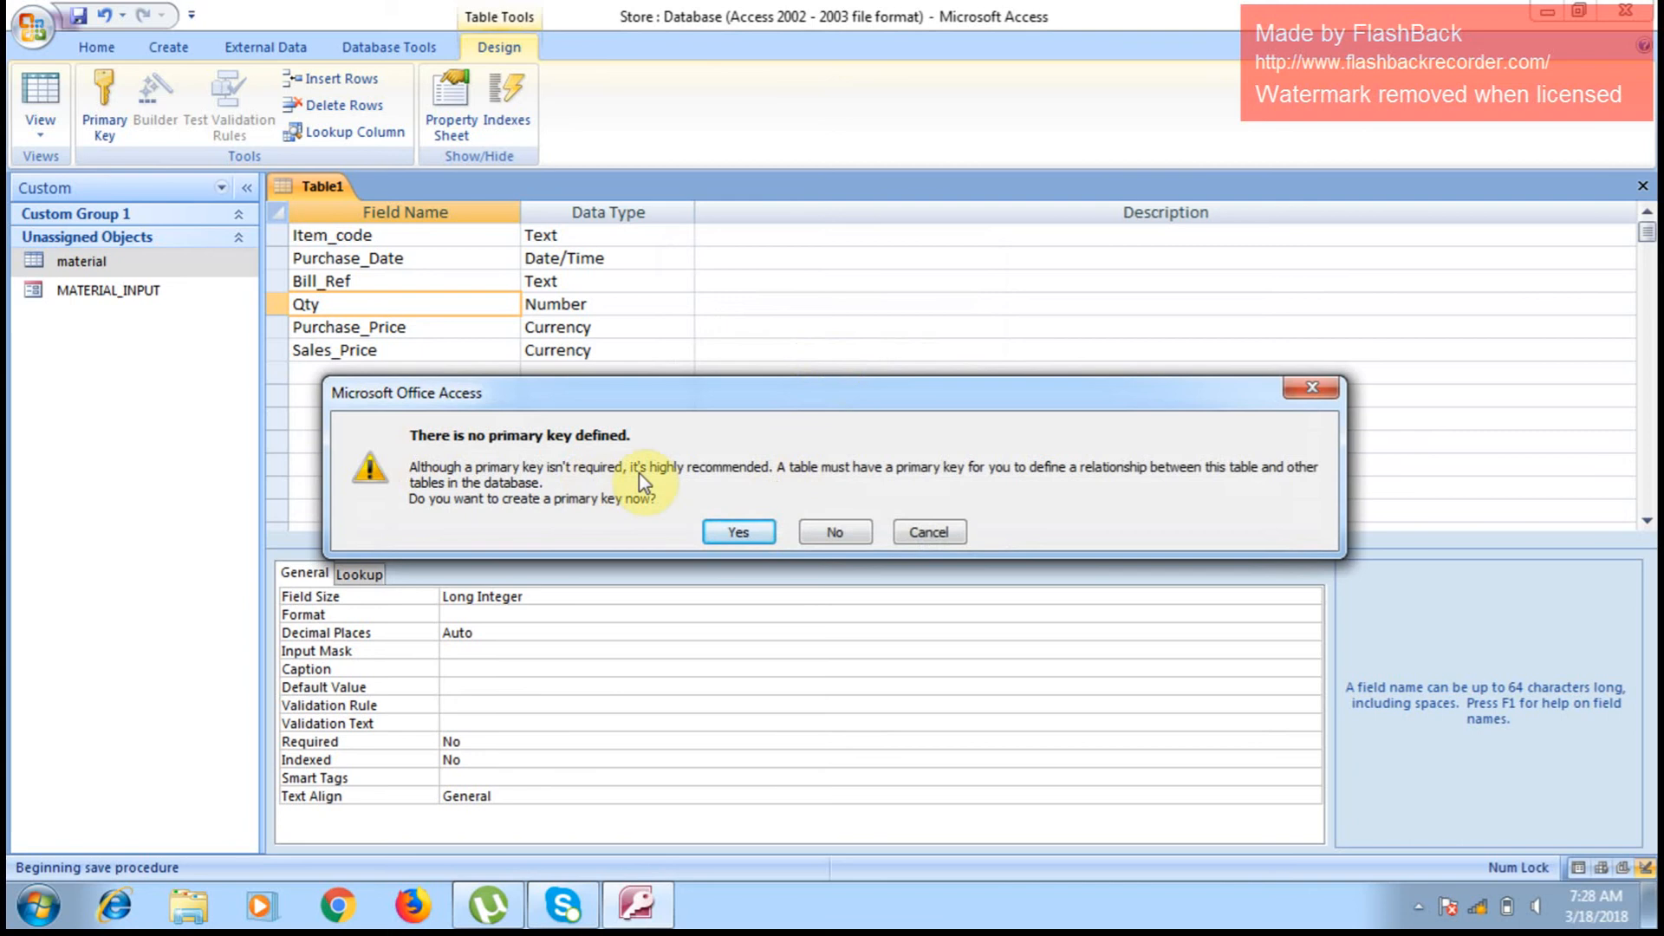
left_click(752, 539)
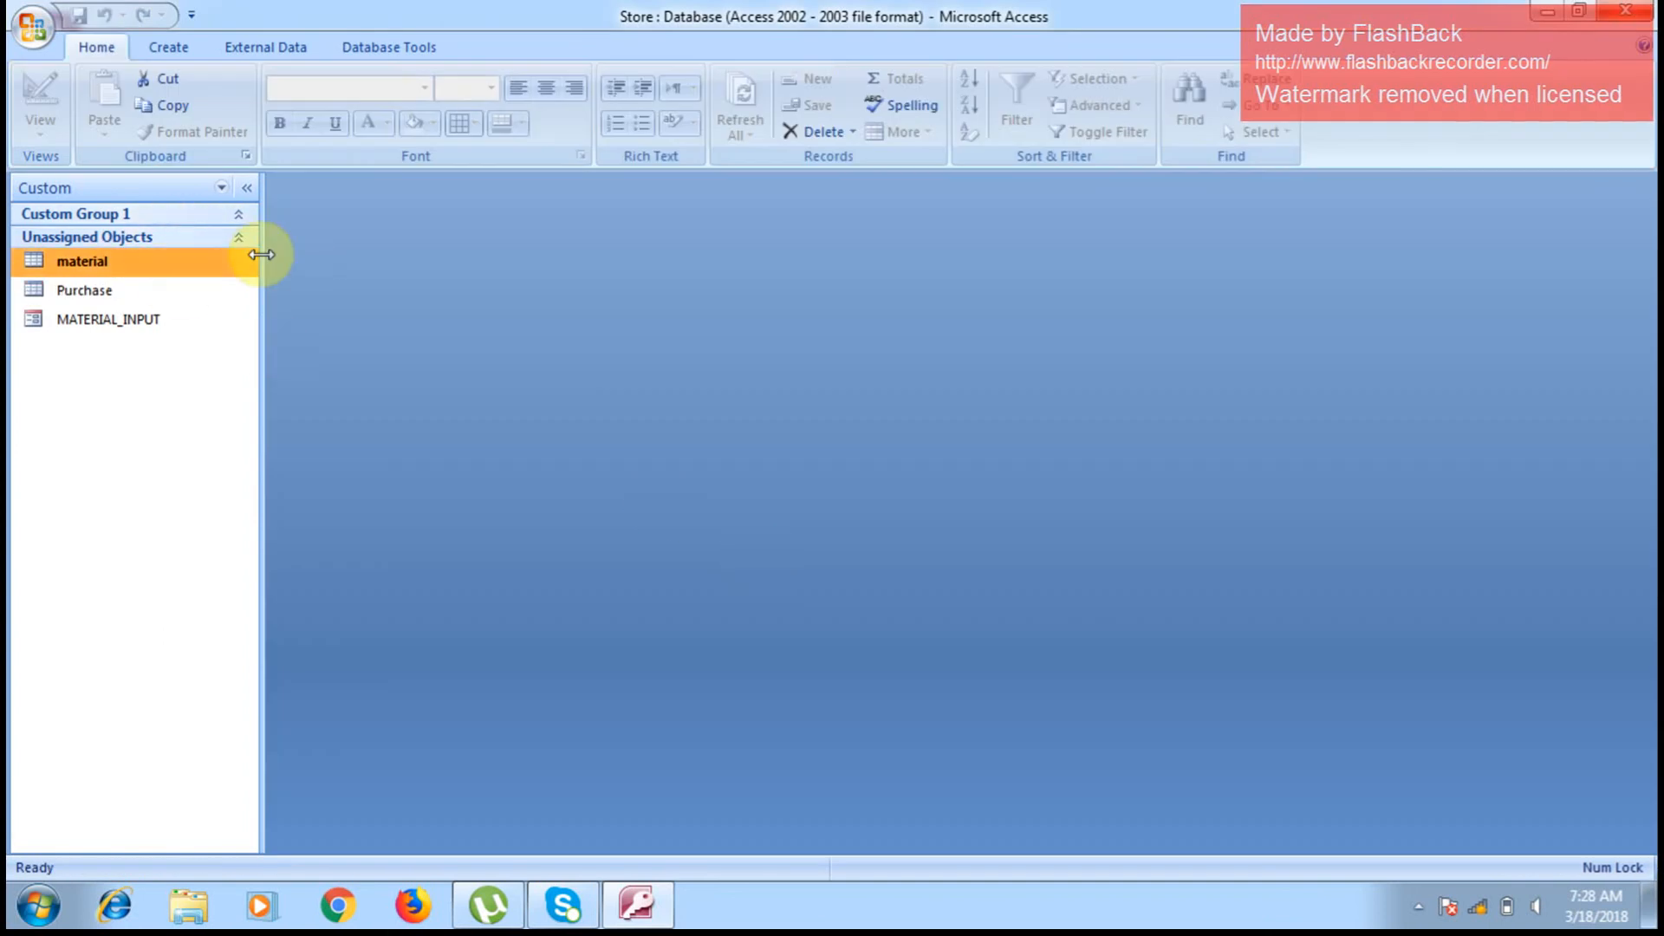
Step: Open the Purchase table in Datasheet view to check its columns, and close it without entering a record
double_click(121, 302)
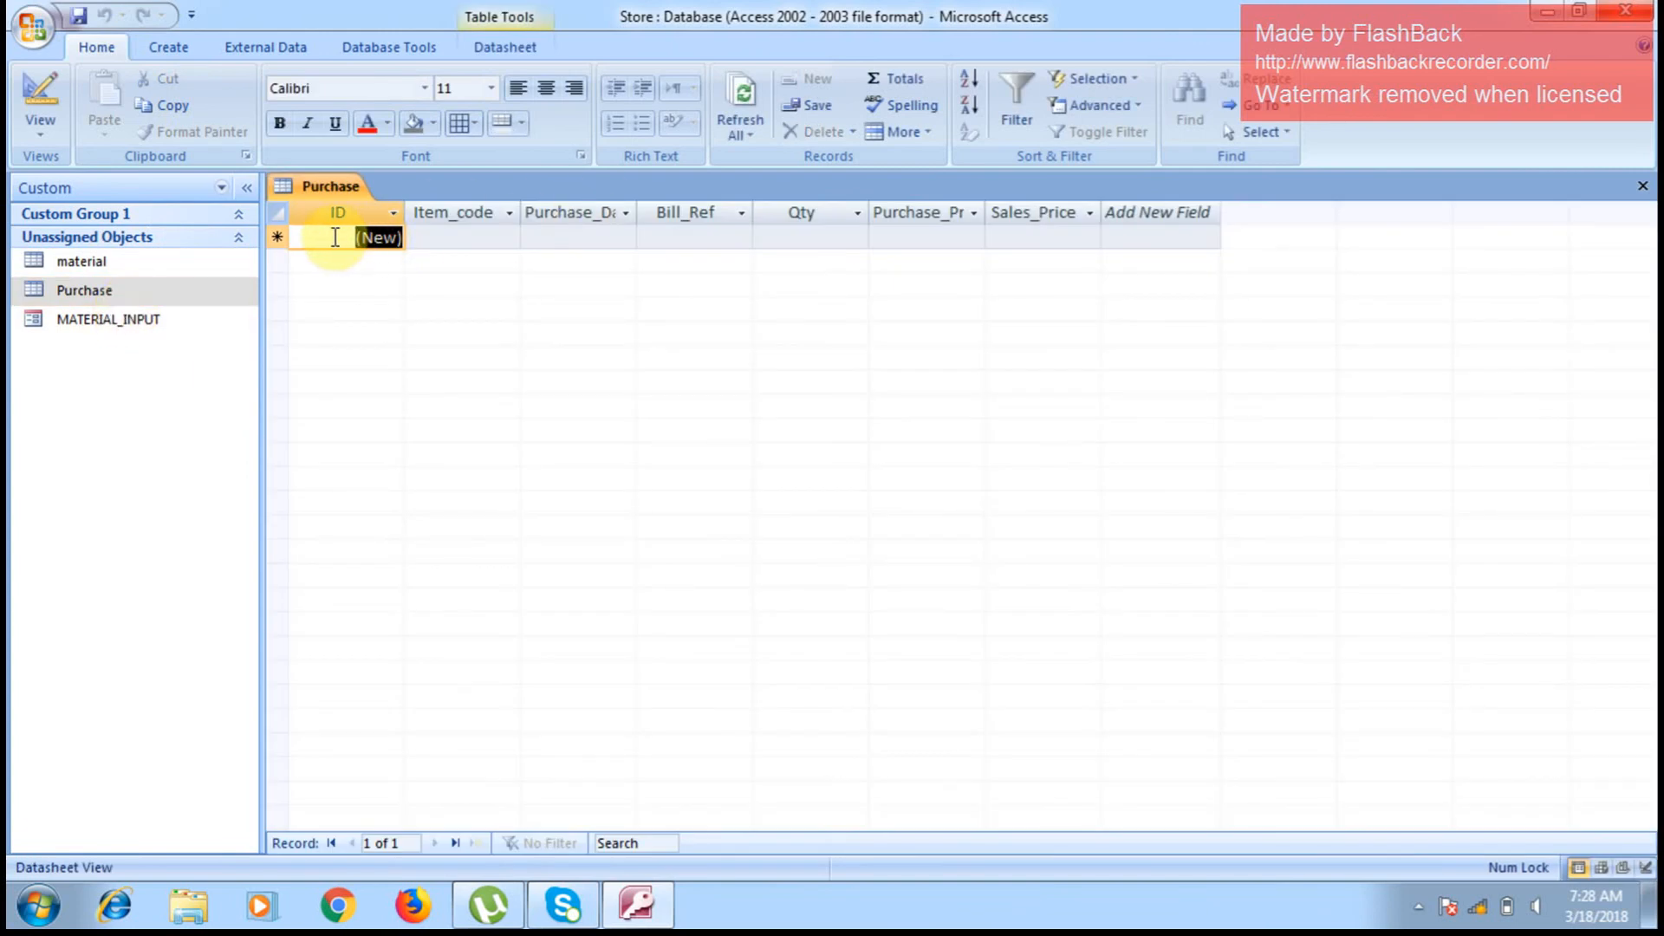
left_click(441, 235)
left_click(606, 243)
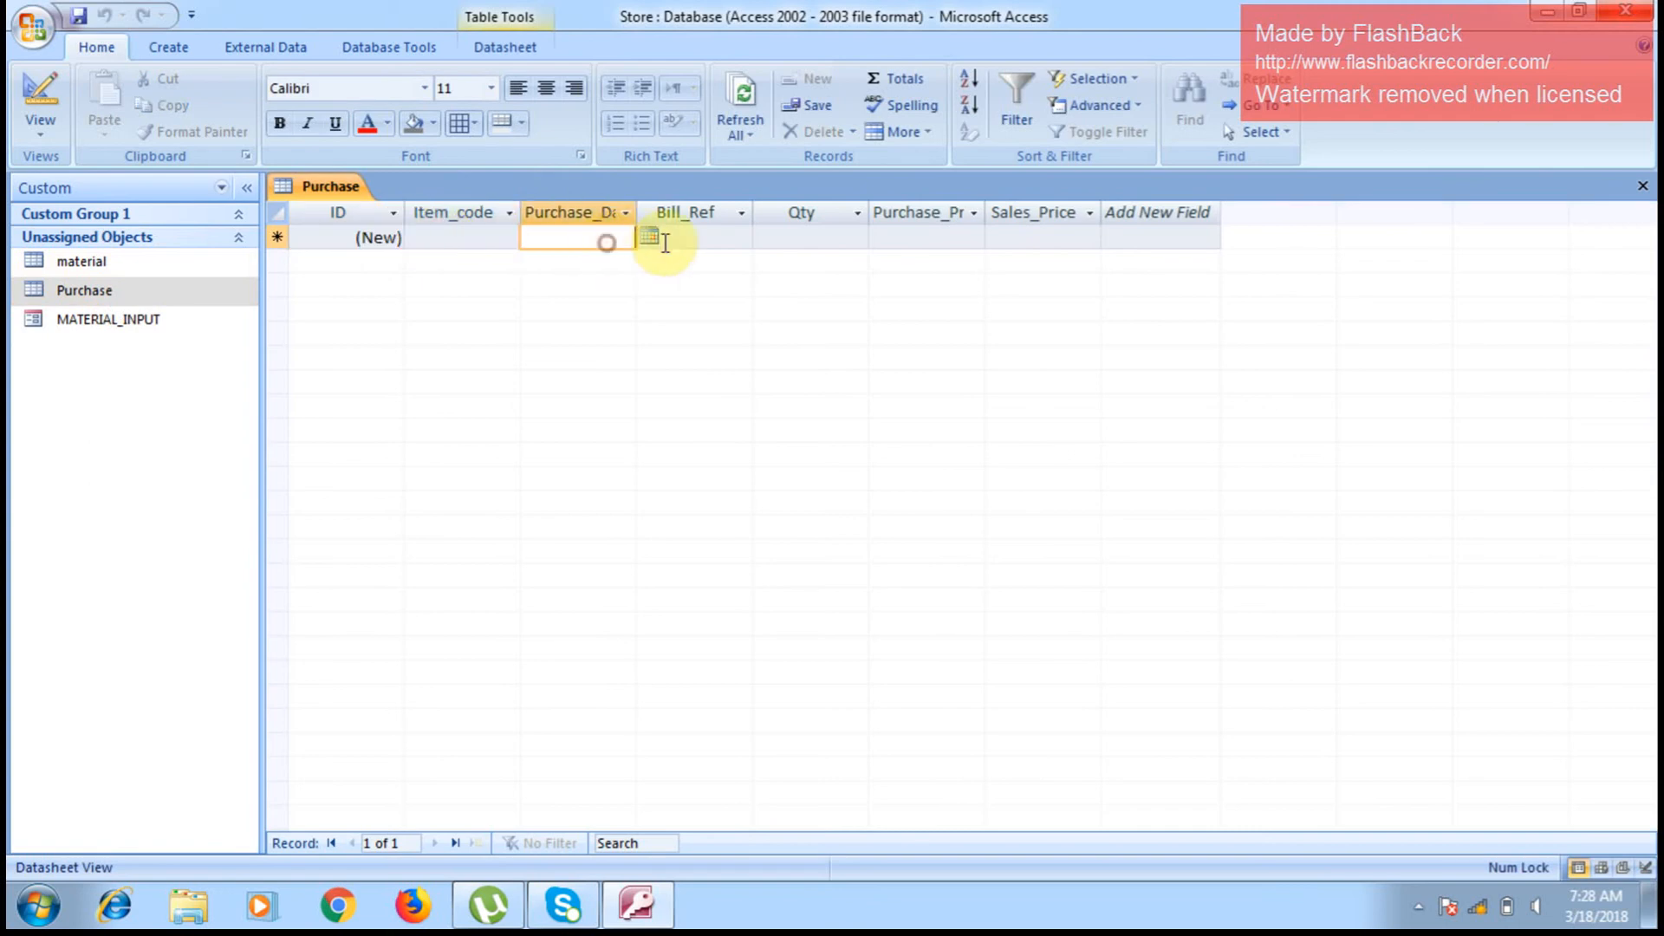
left_click(710, 242)
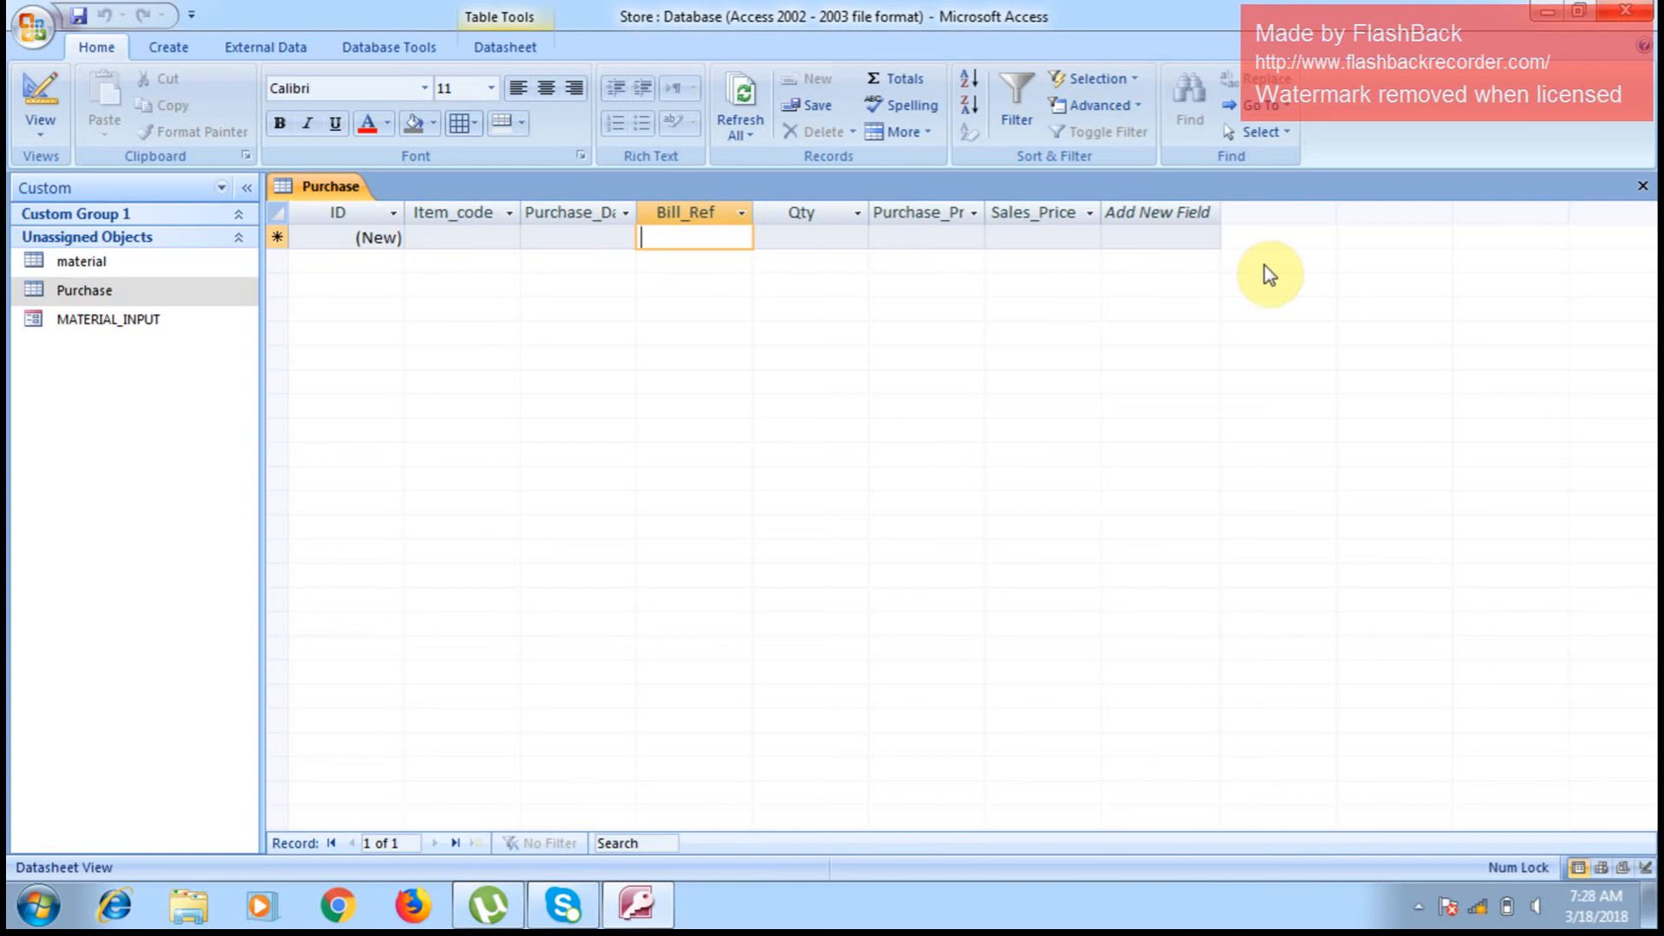
left_click(461, 234)
left_click(464, 238)
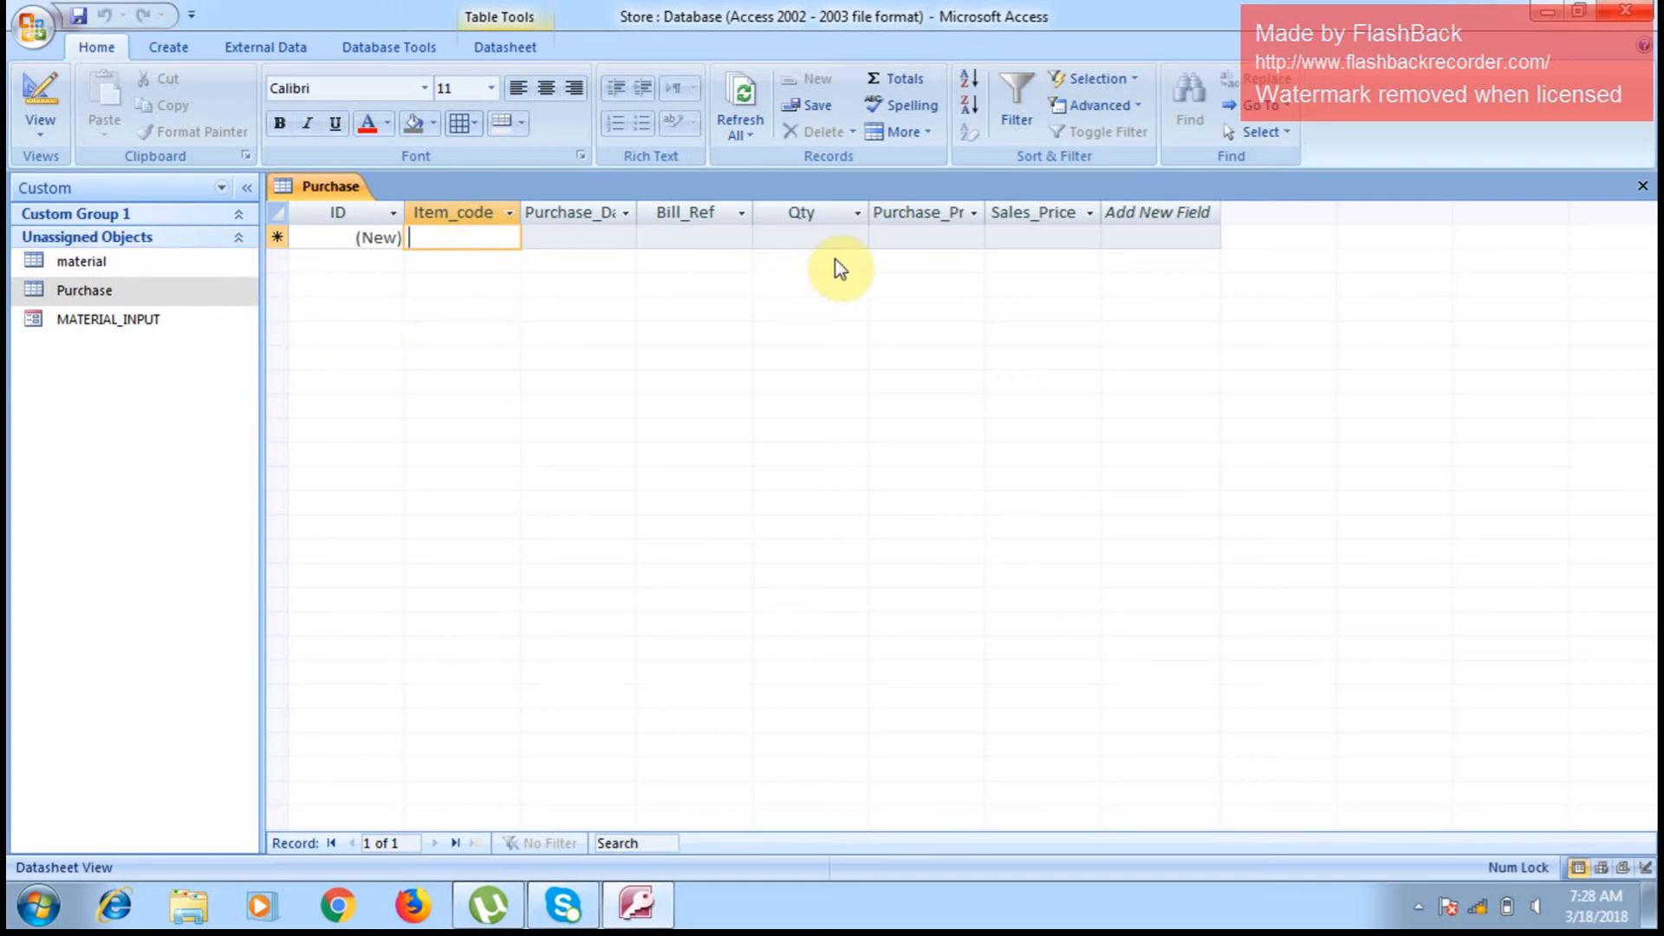
left_click(1645, 187)
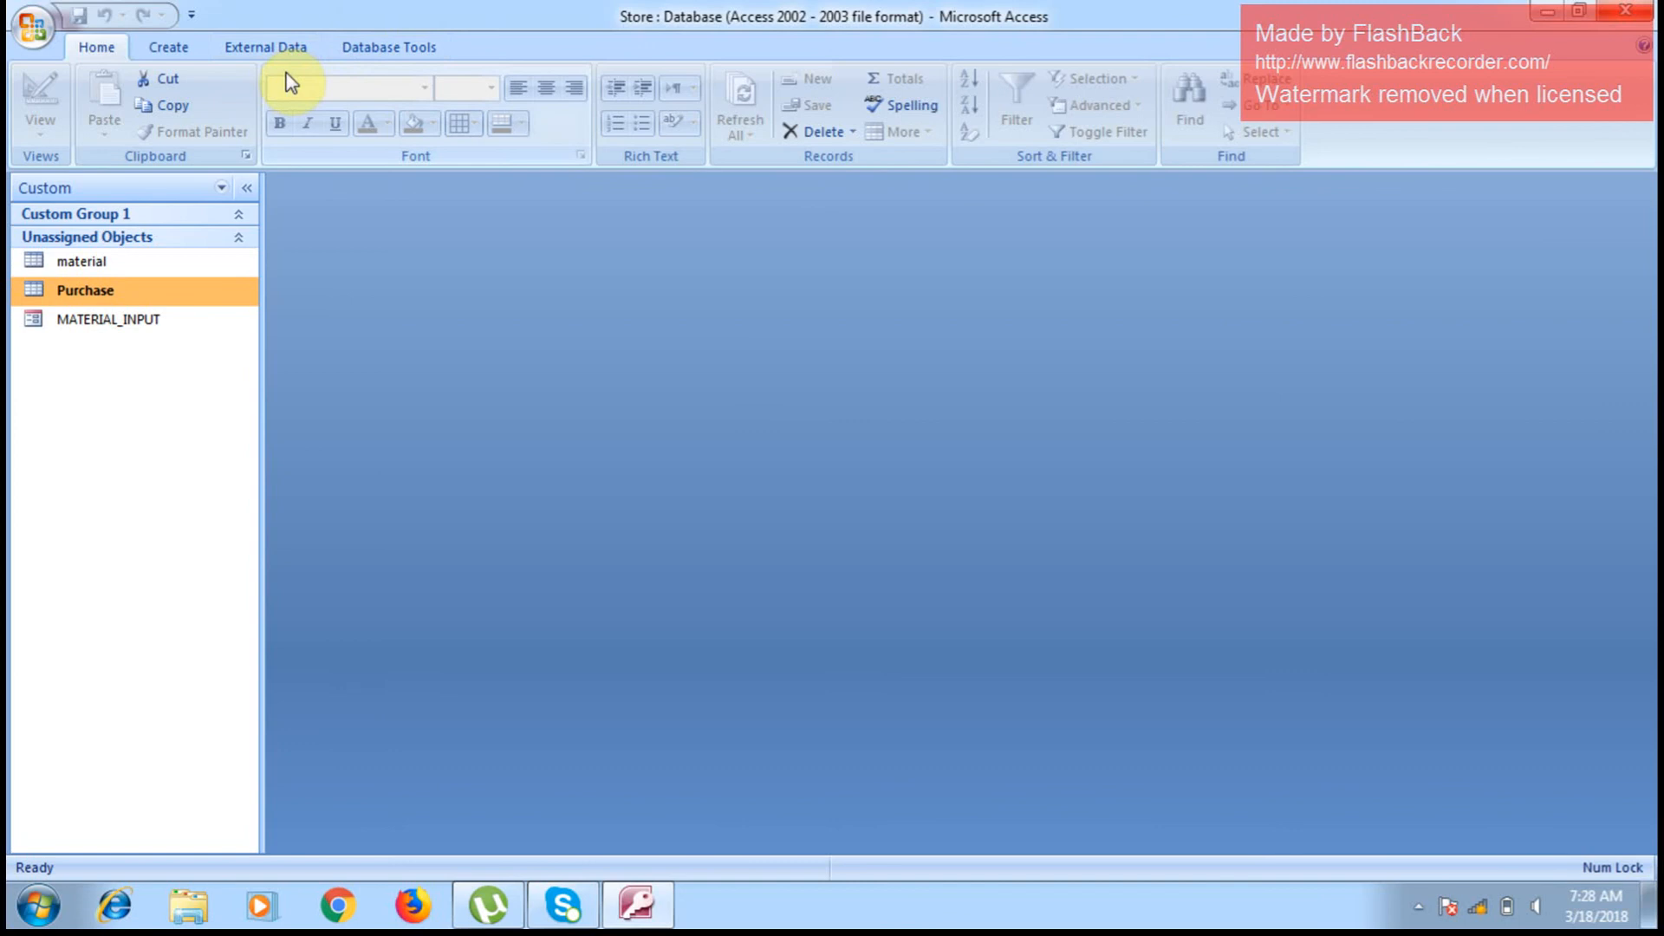
left_click(164, 48)
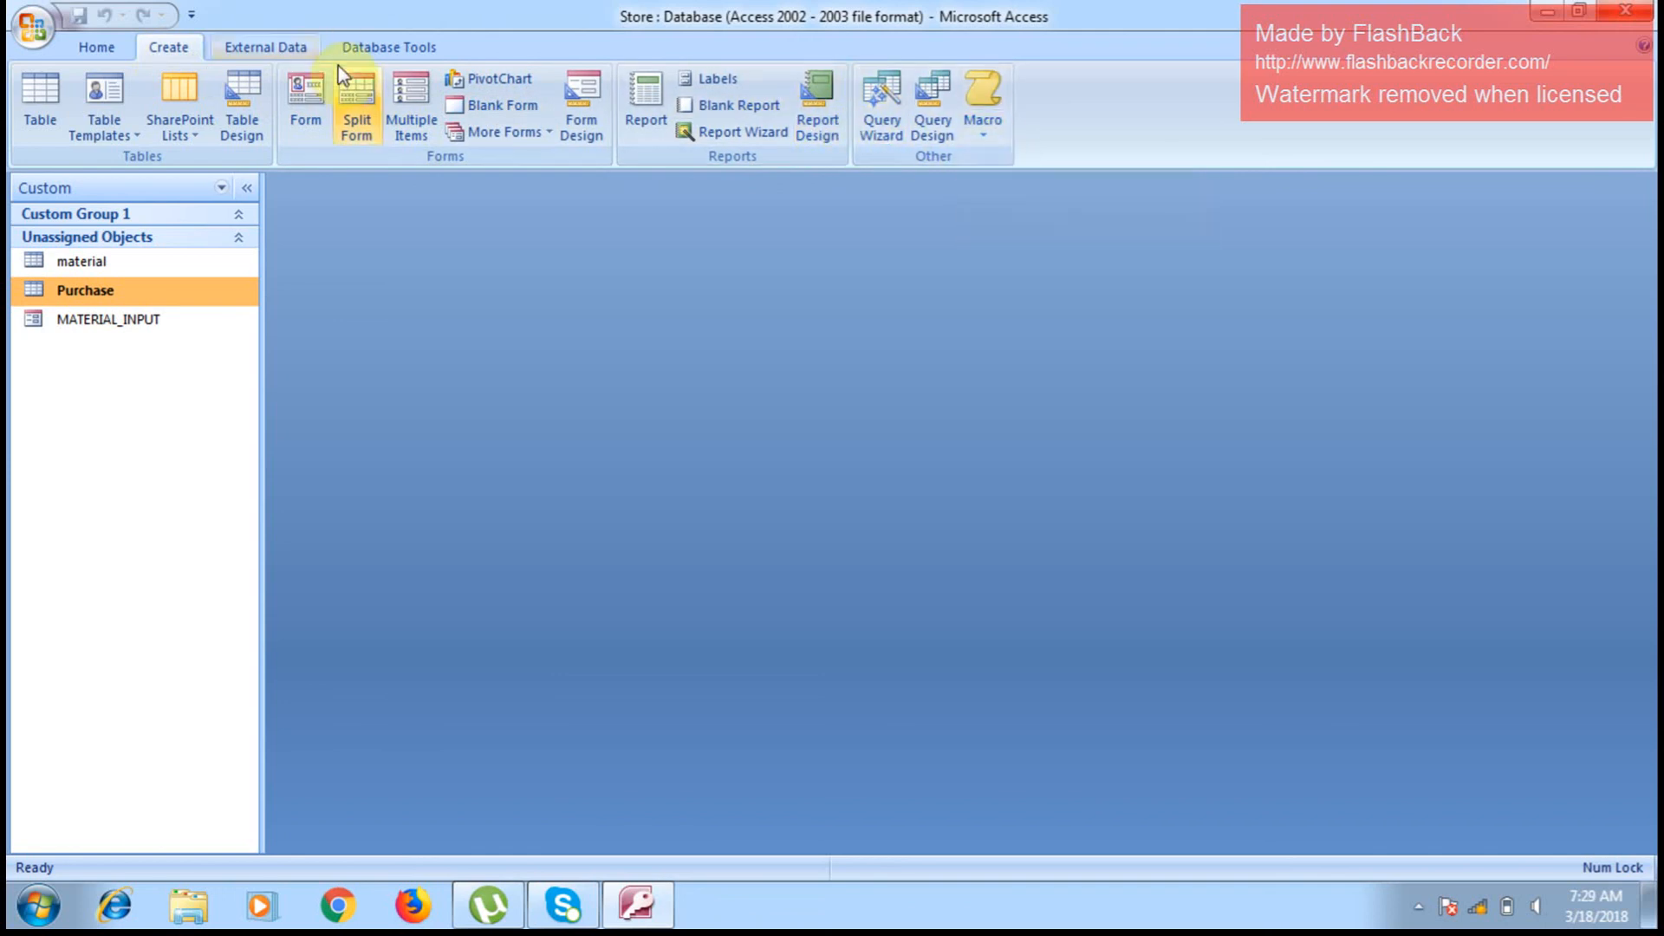
left_click(265, 46)
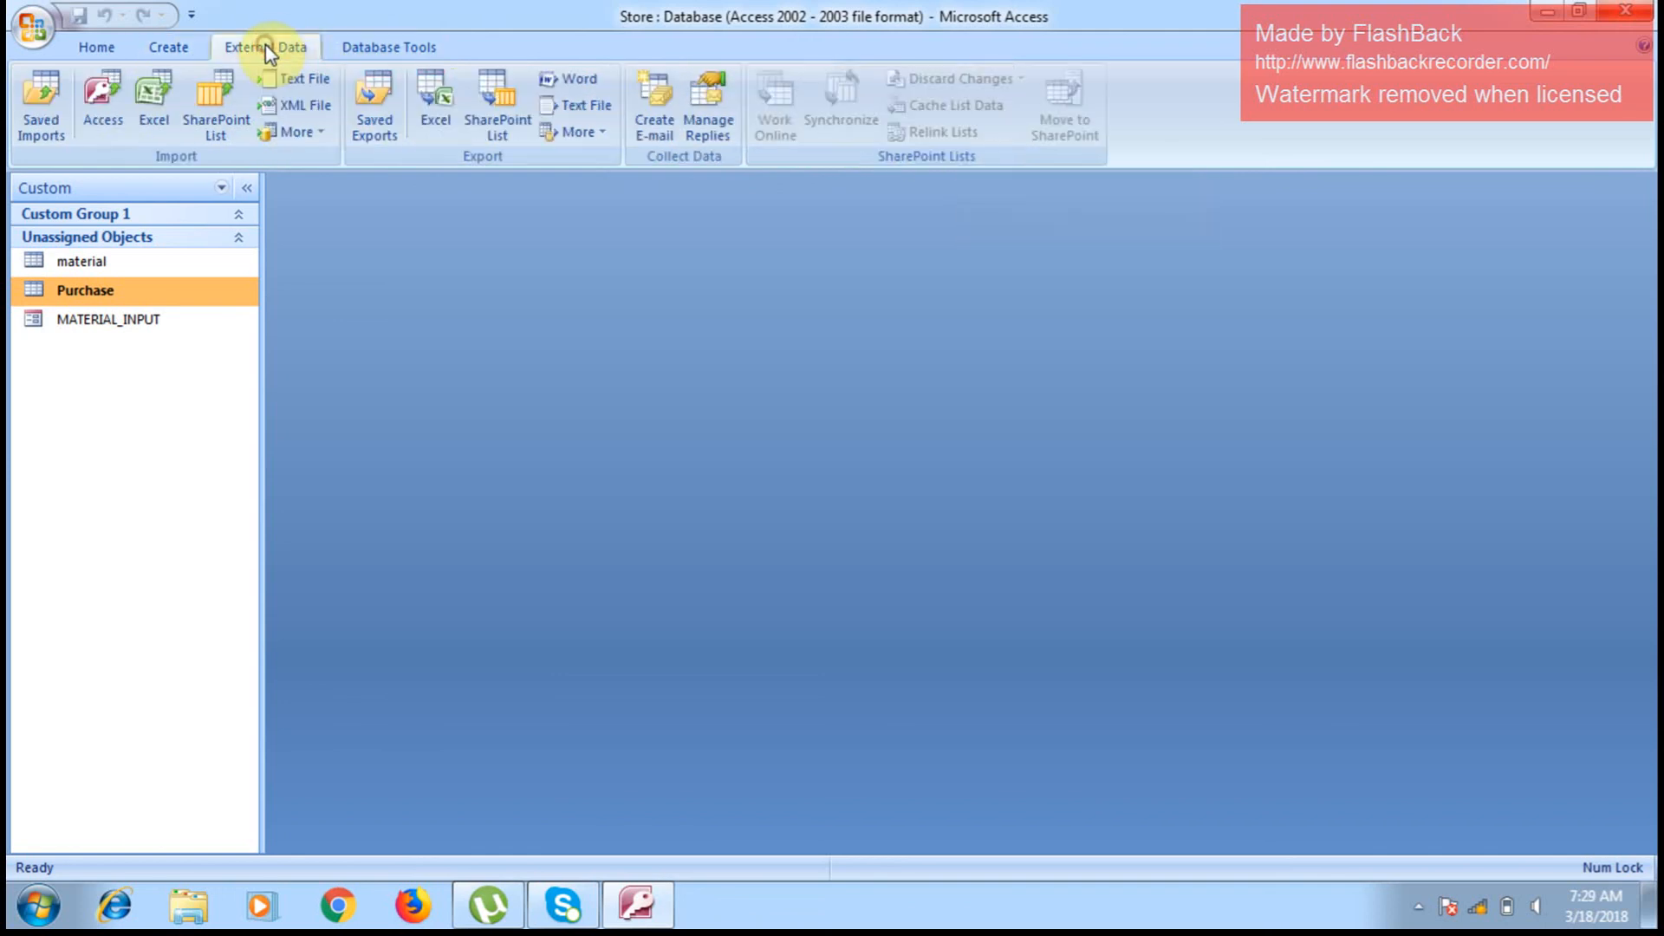
left_click(367, 54)
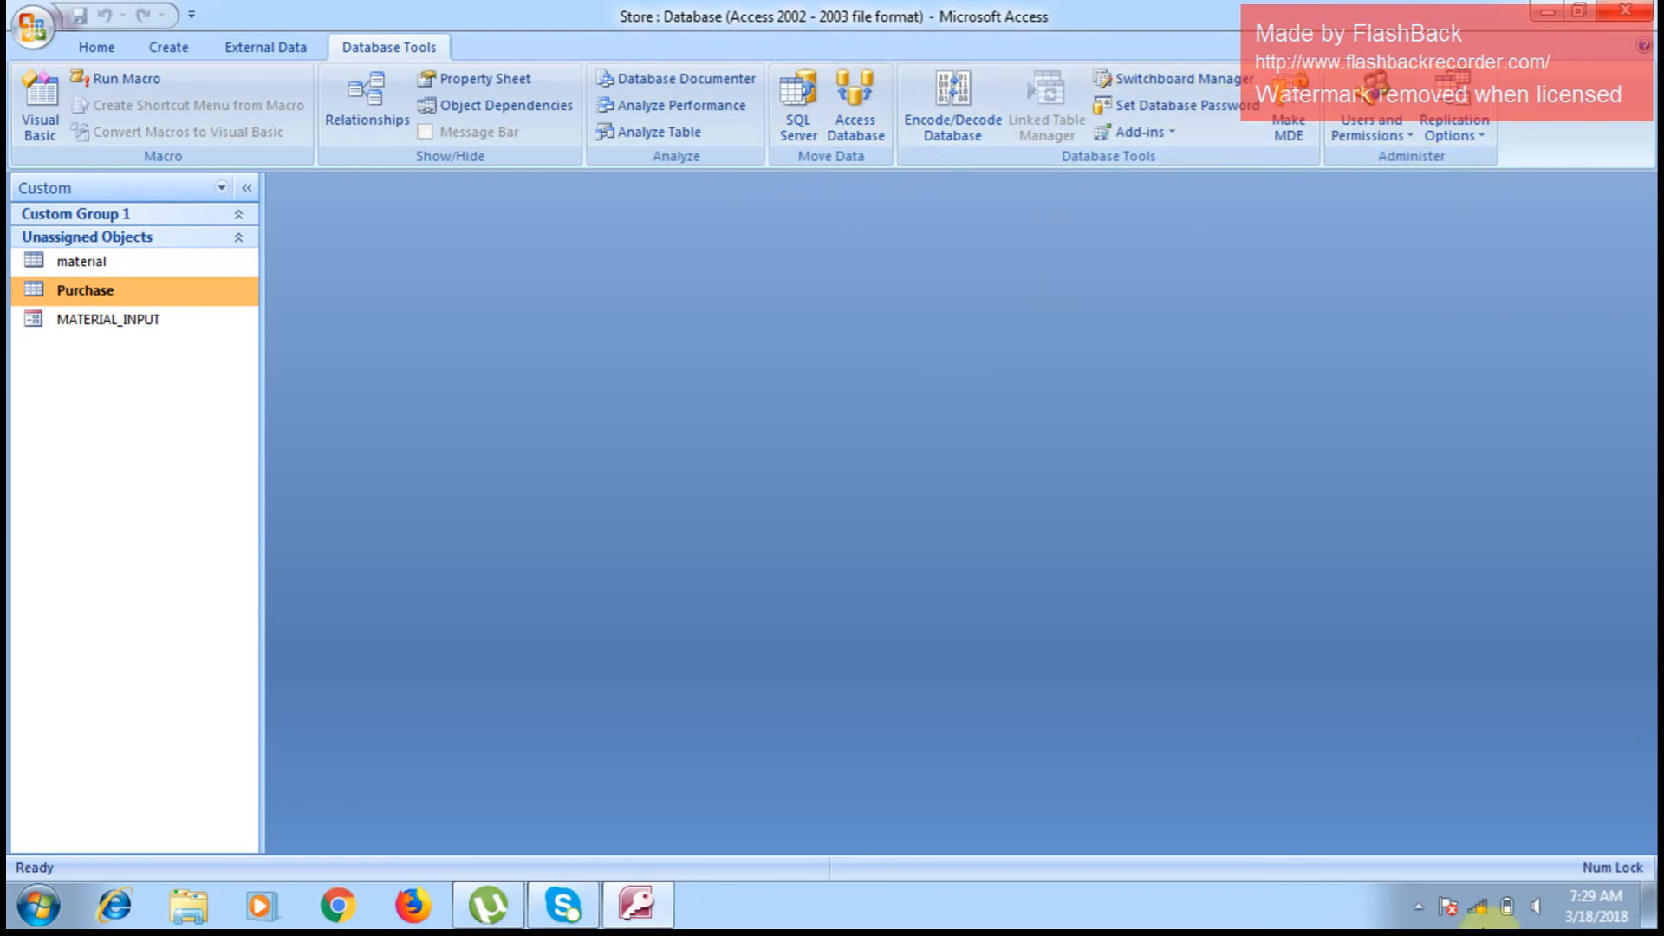
left_click(1418, 907)
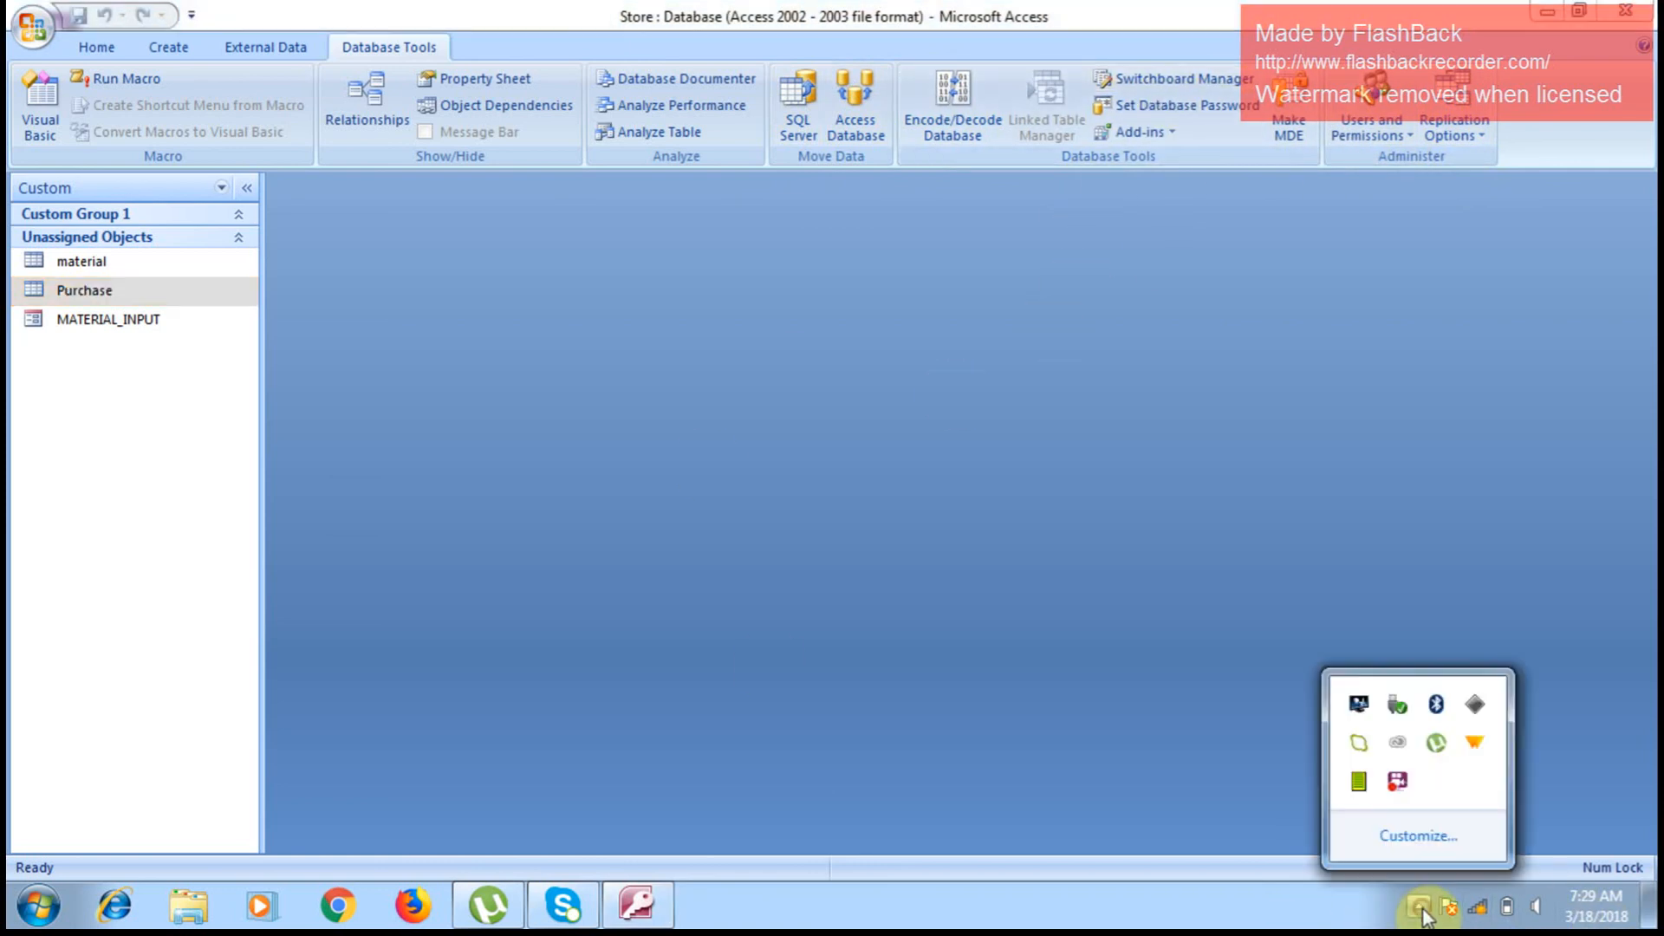
right_click(1401, 778)
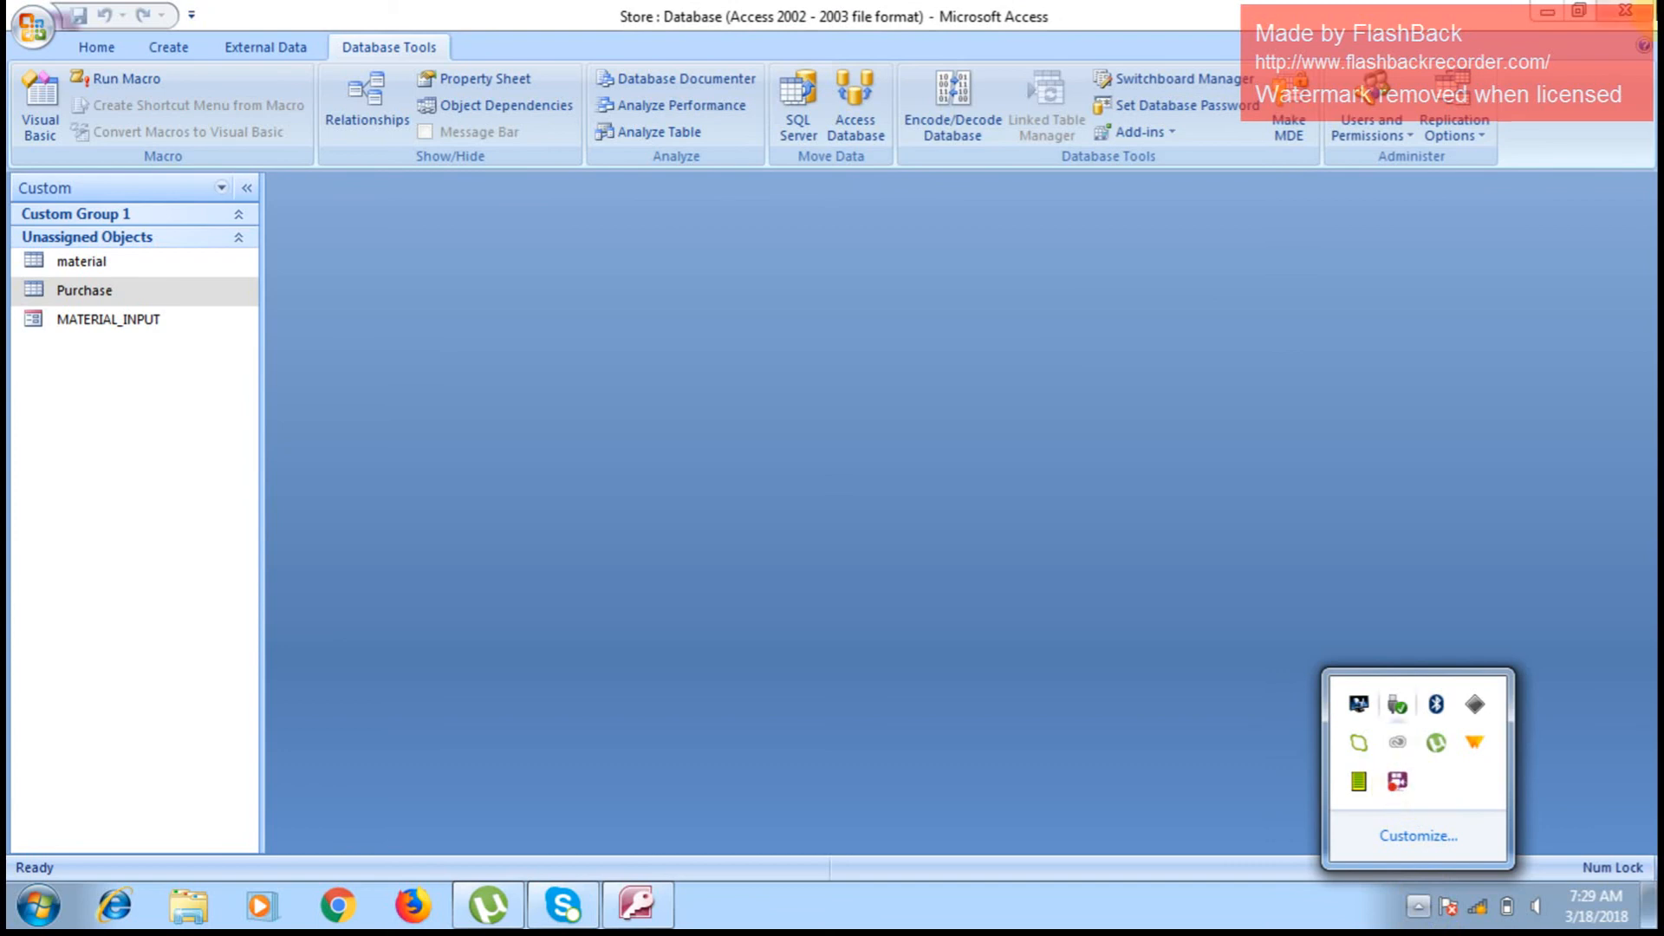
left_click(1451, 92)
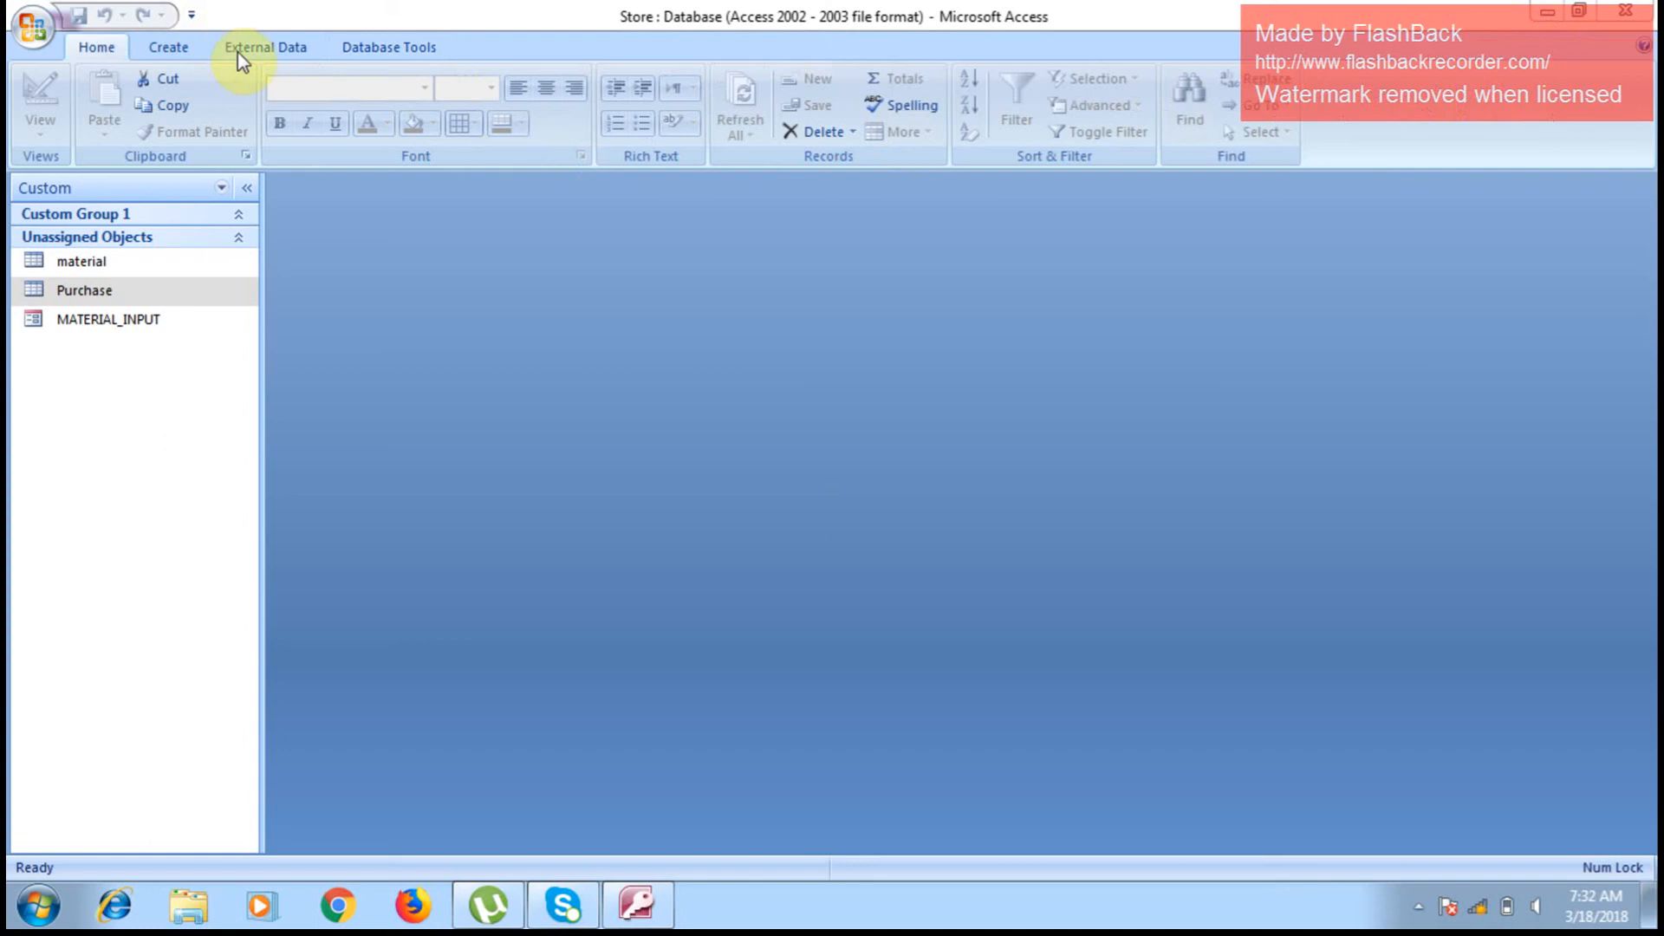
Step: Open the Relationships layout from a new blank query design, and move the material table toward the middle
left_click(168, 49)
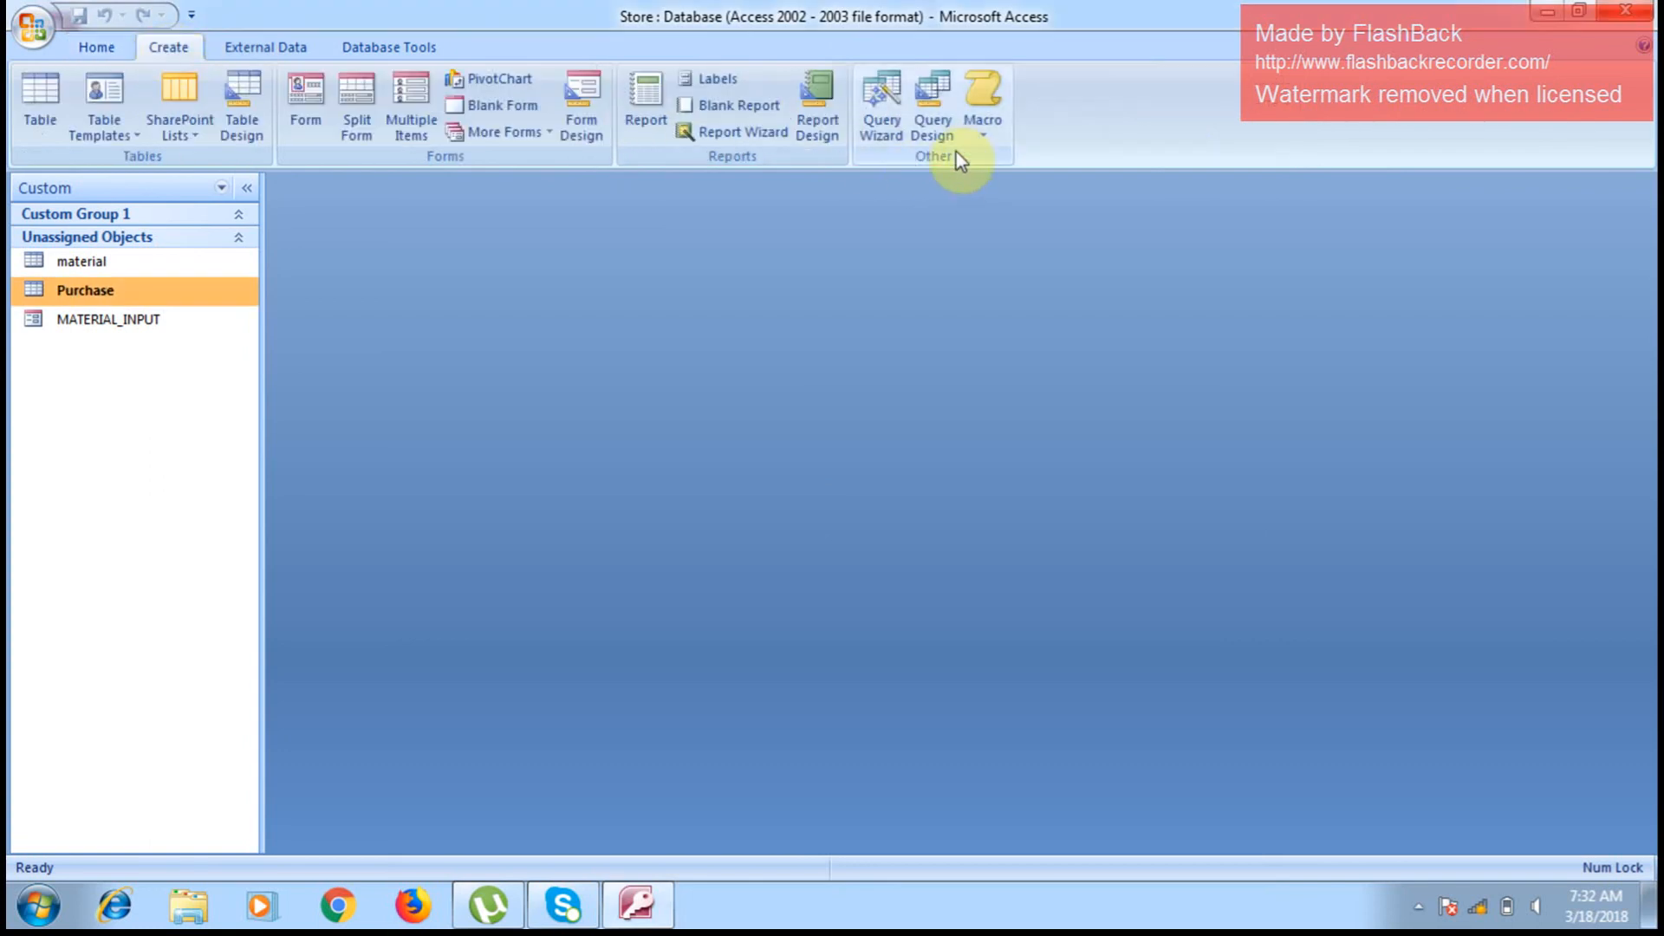
left_click(934, 113)
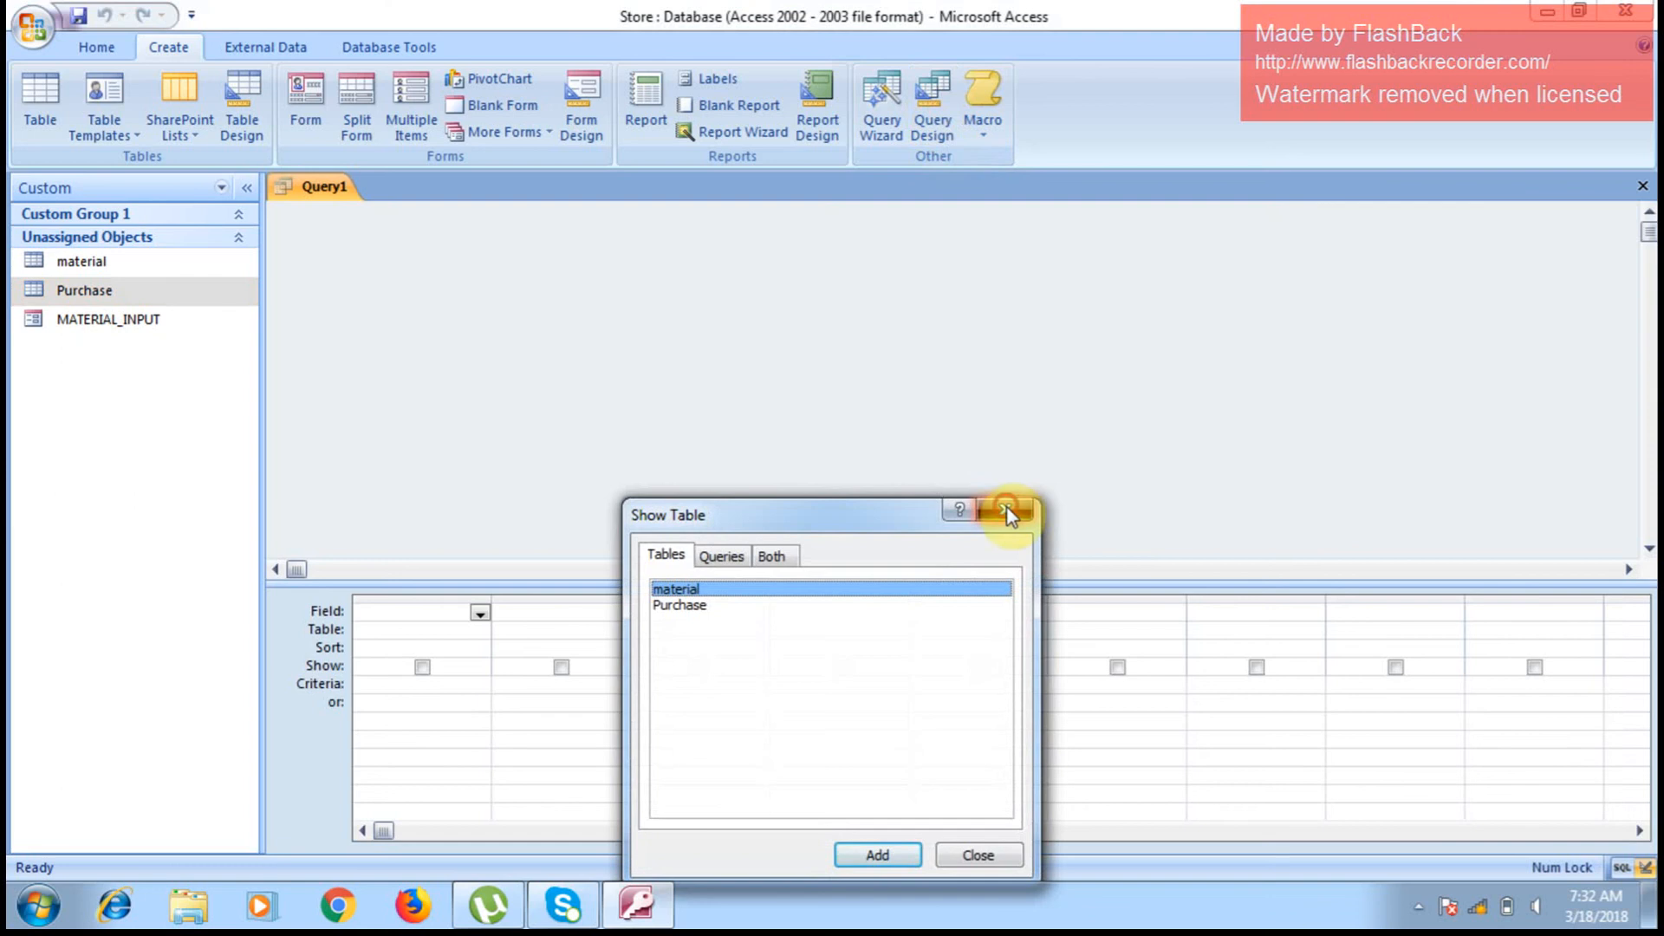
left_click(1006, 512)
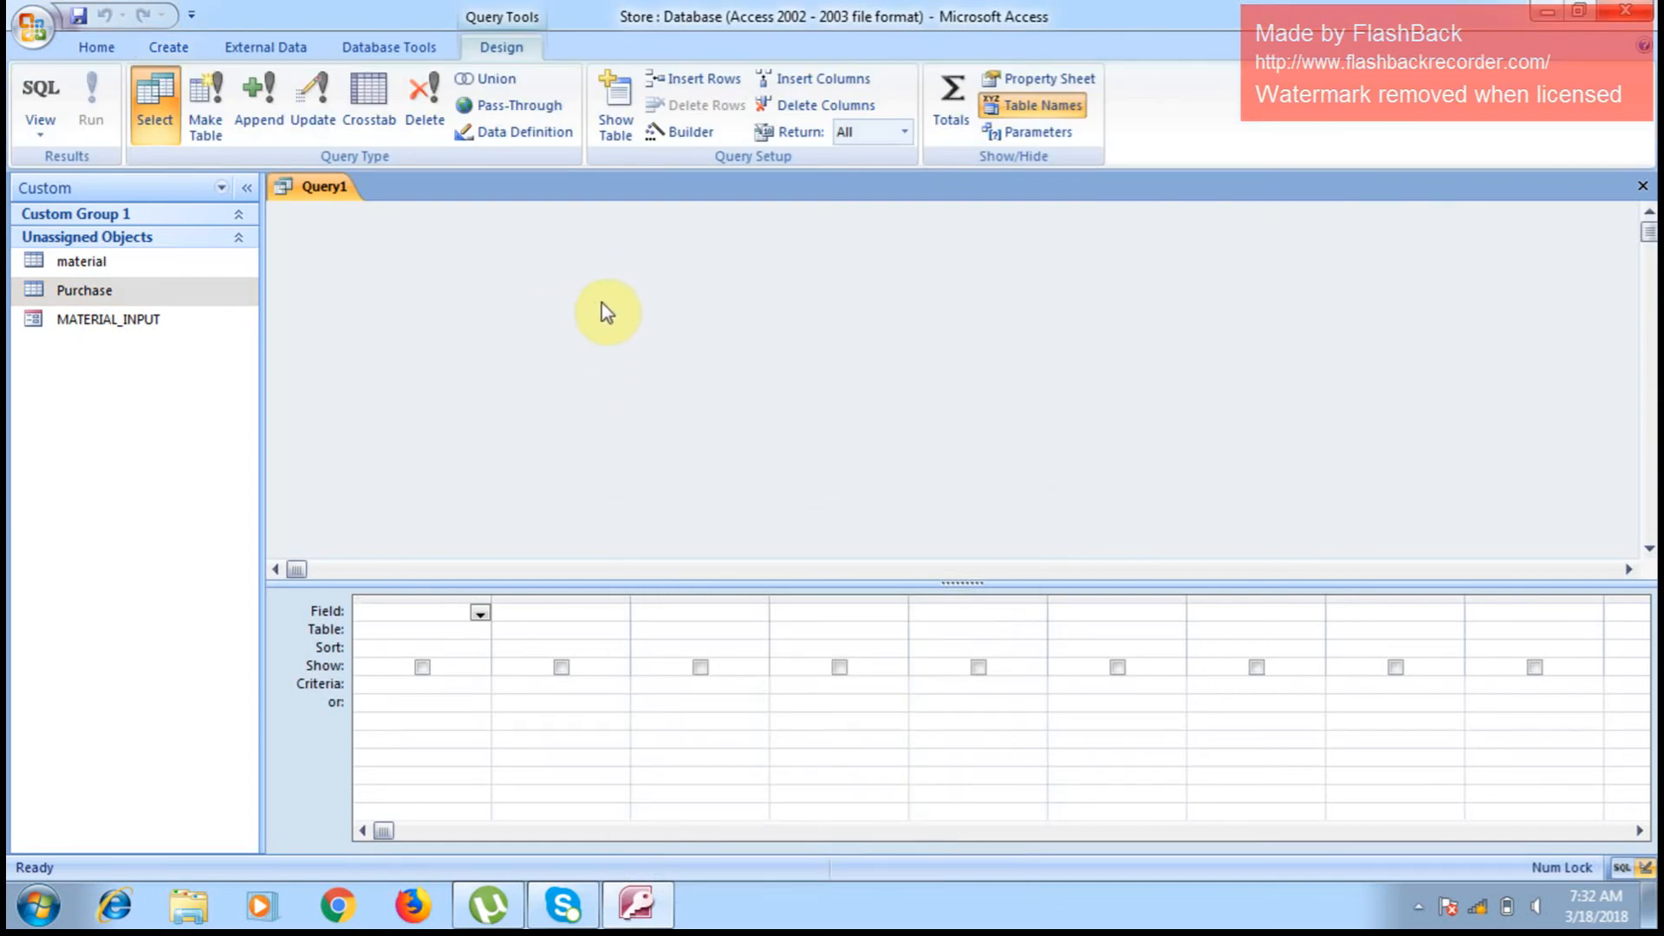
right_click(624, 277)
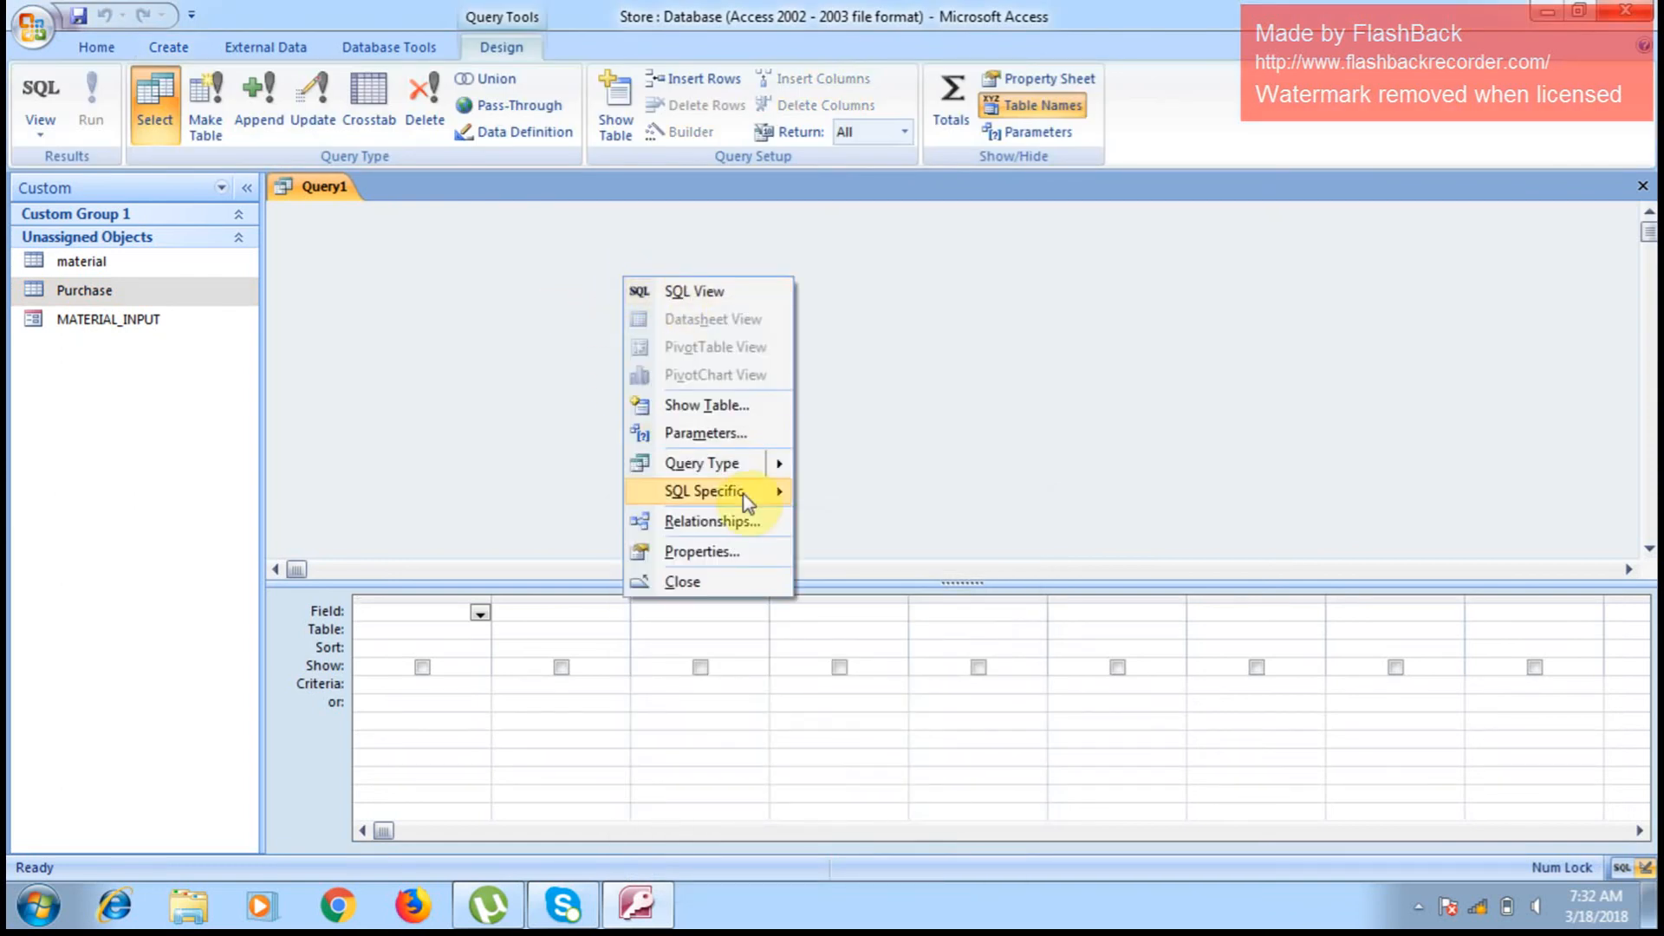
left_click(742, 527)
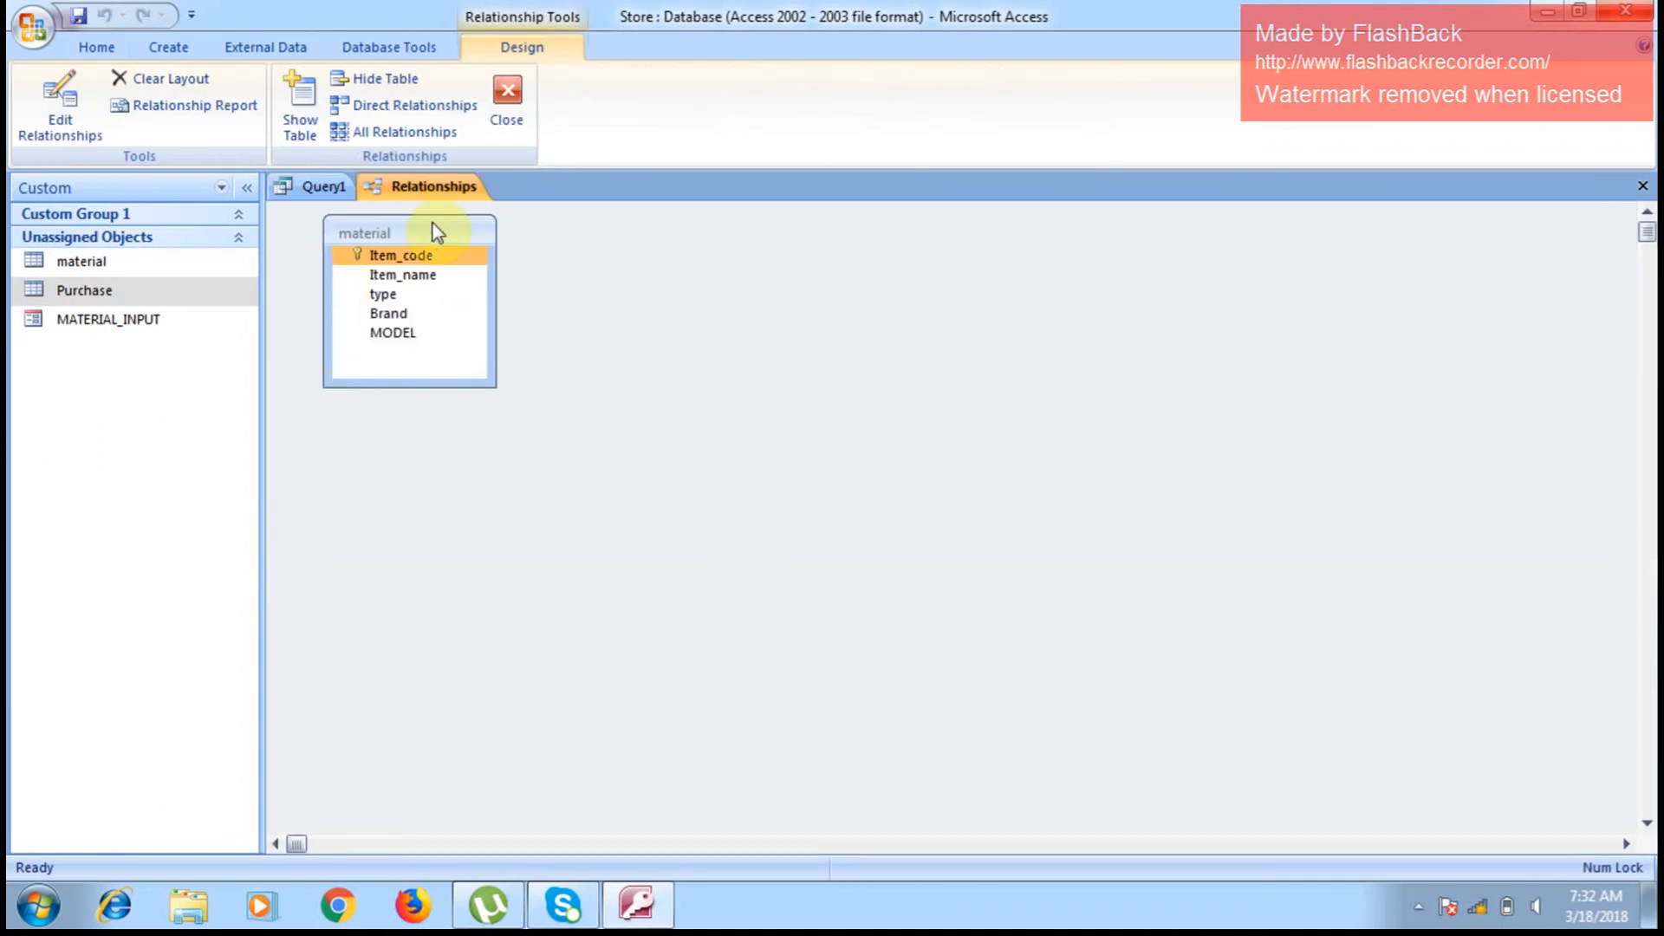
left_click(413, 232)
left_click_drag(412, 232, 774, 355)
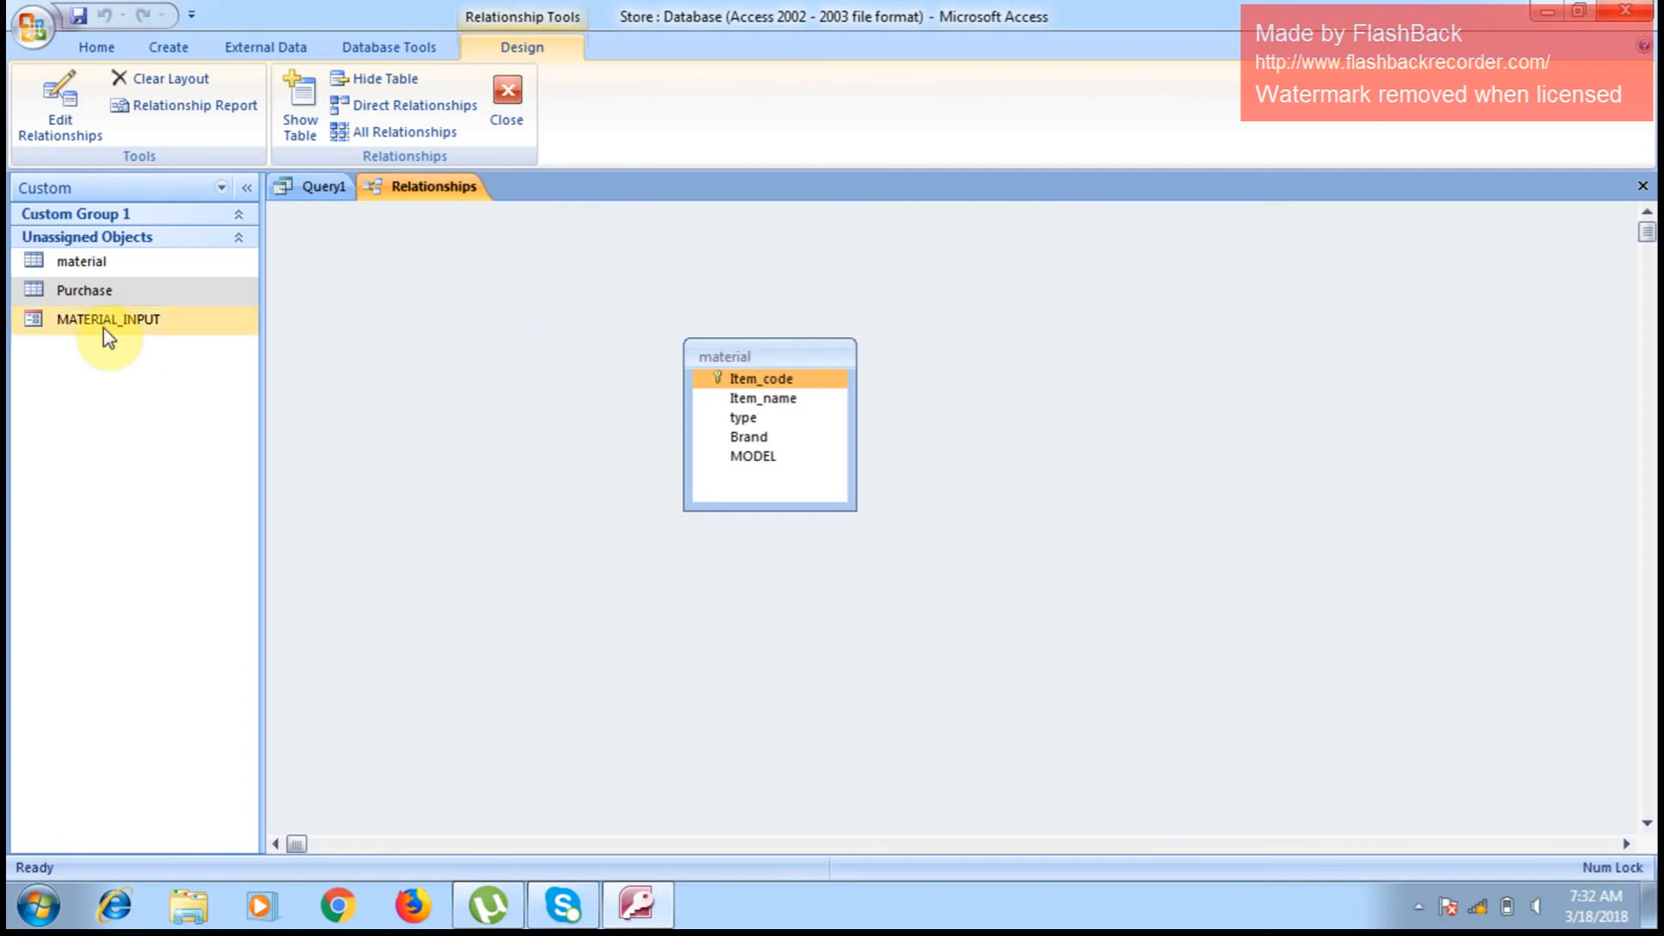
Step: Add the Purchase table to the Relationships layout, place it beside material and enlarge it to fit all its fields
right_click(485, 301)
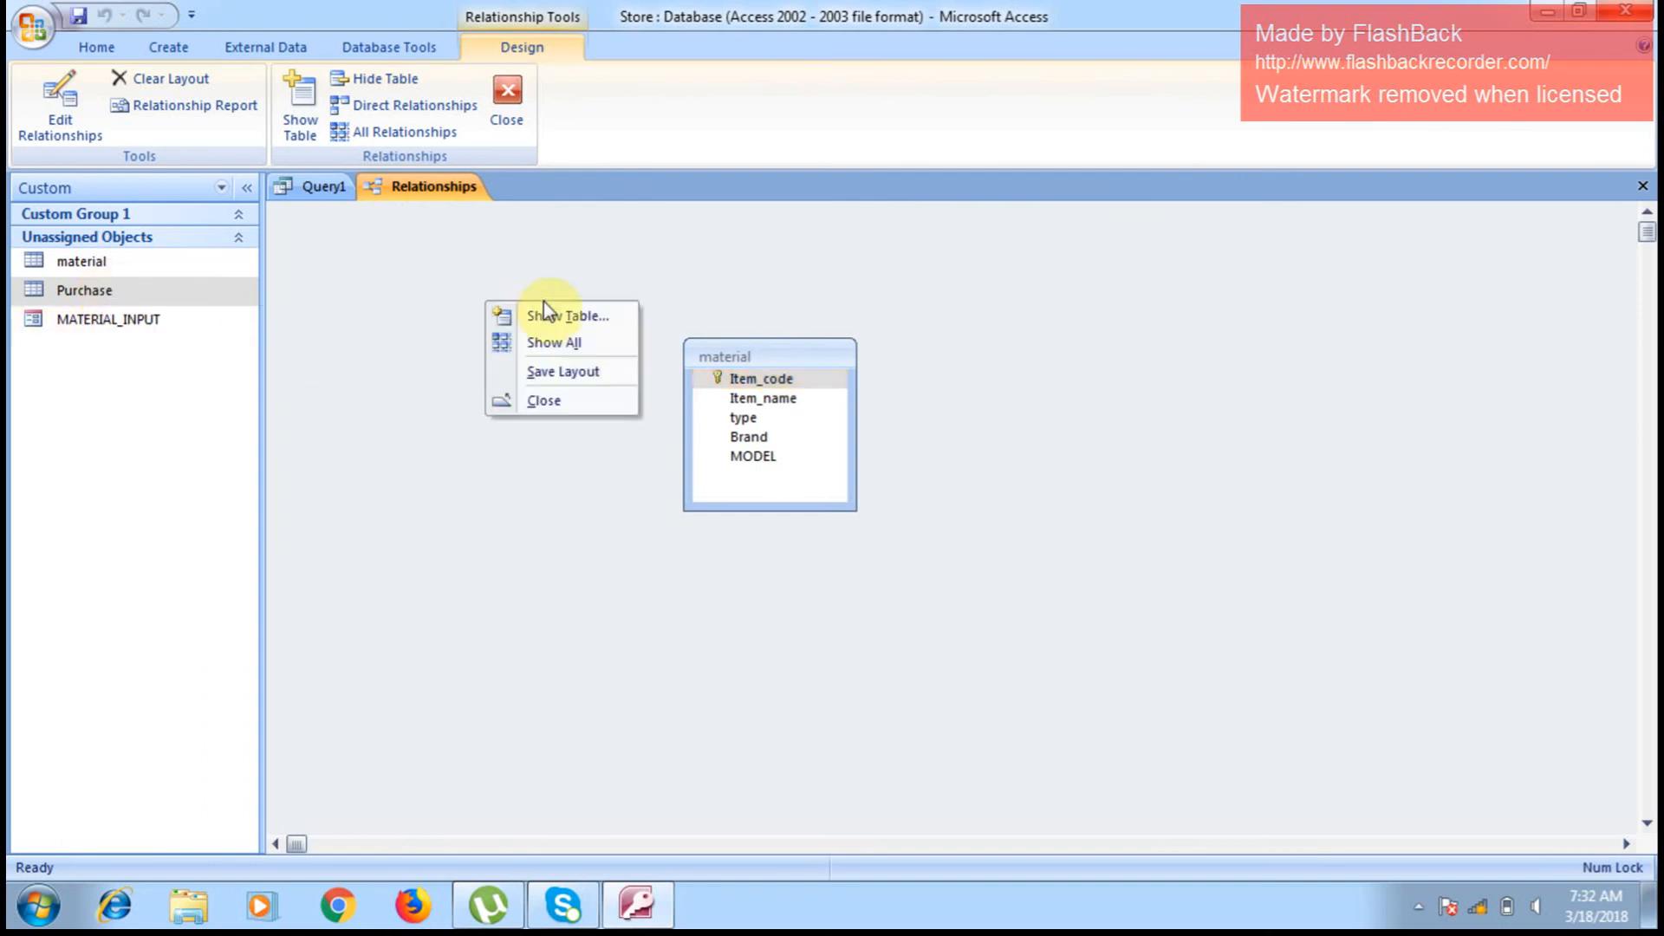
left_click(605, 315)
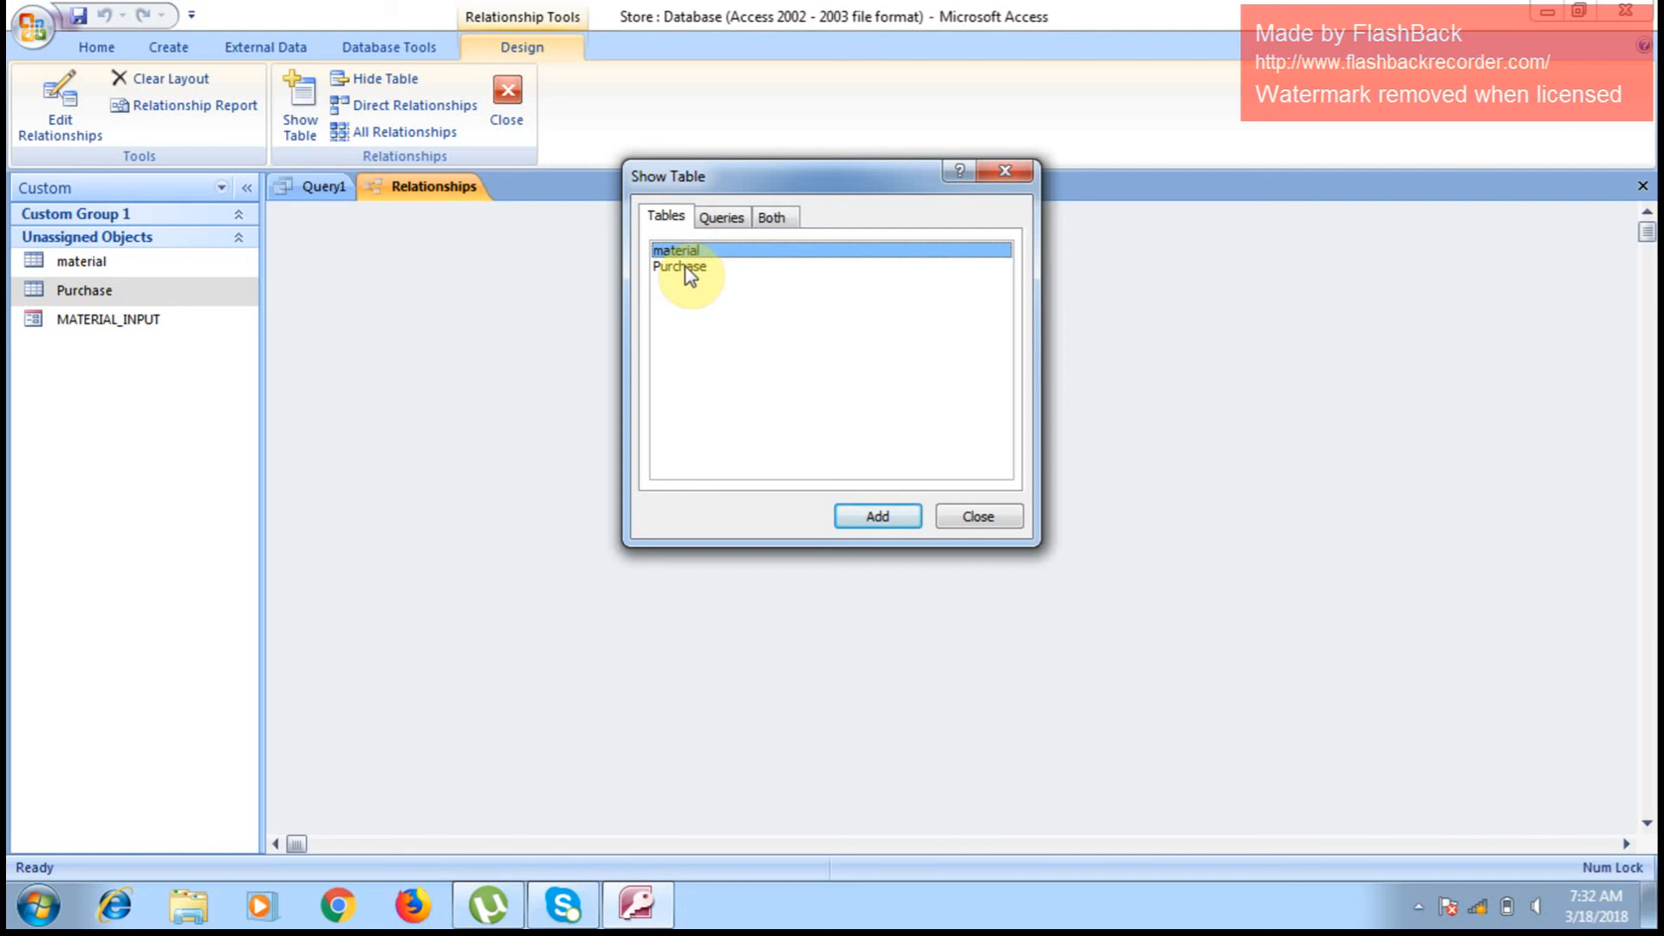
left_click(684, 267)
left_click(898, 520)
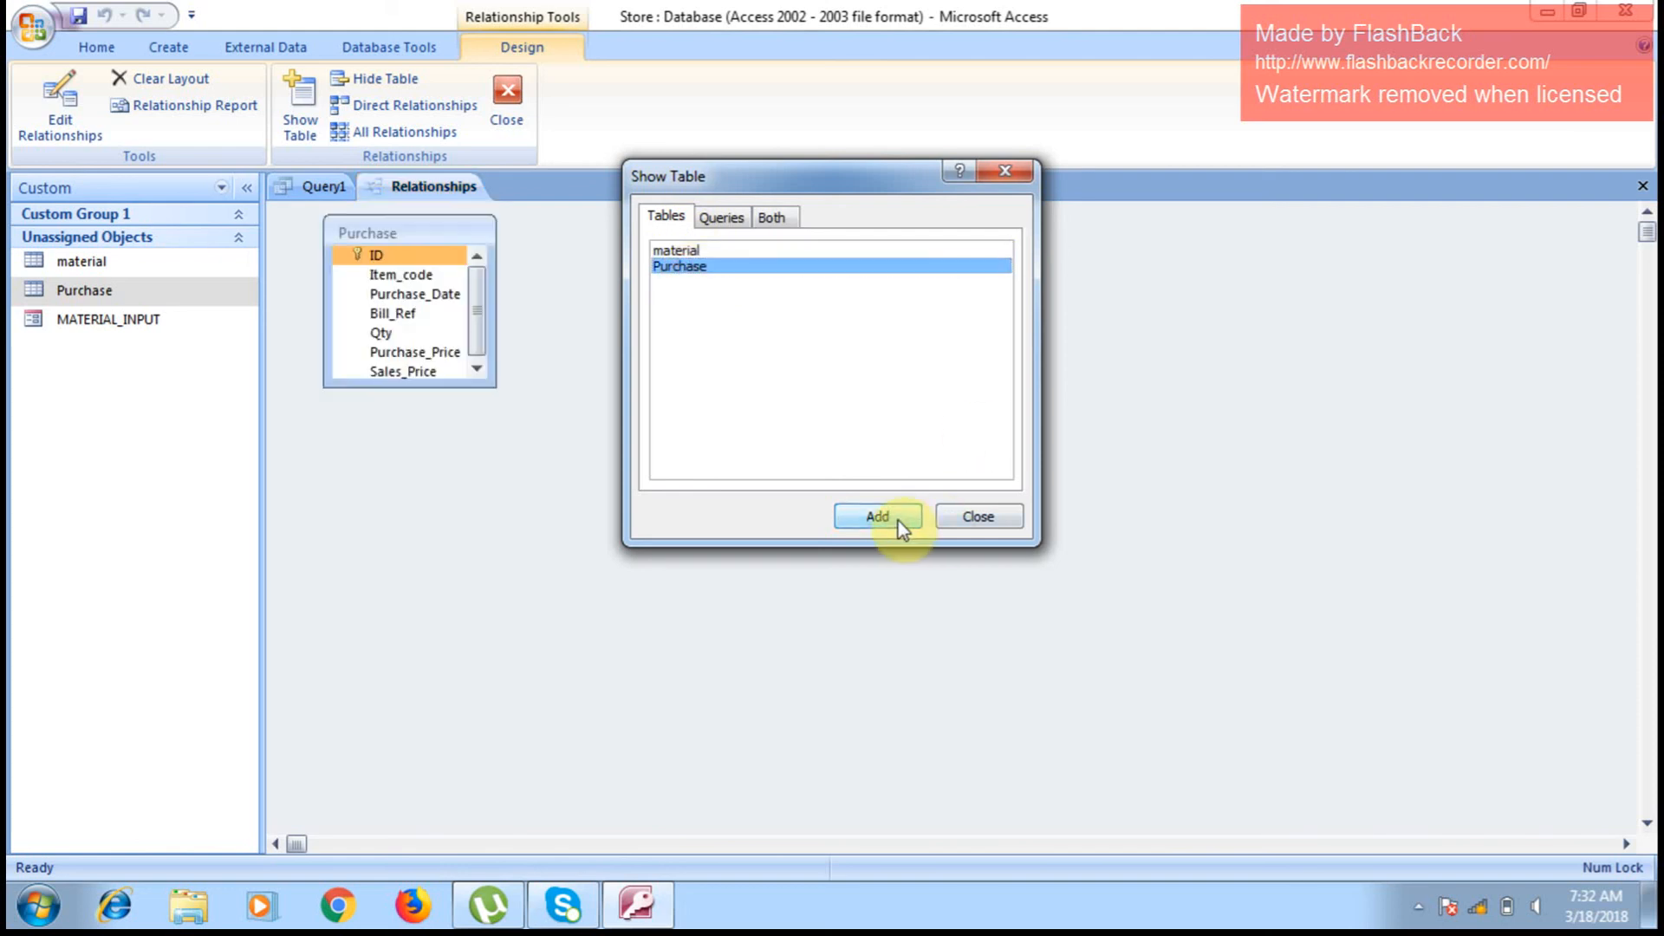
left_click(1005, 171)
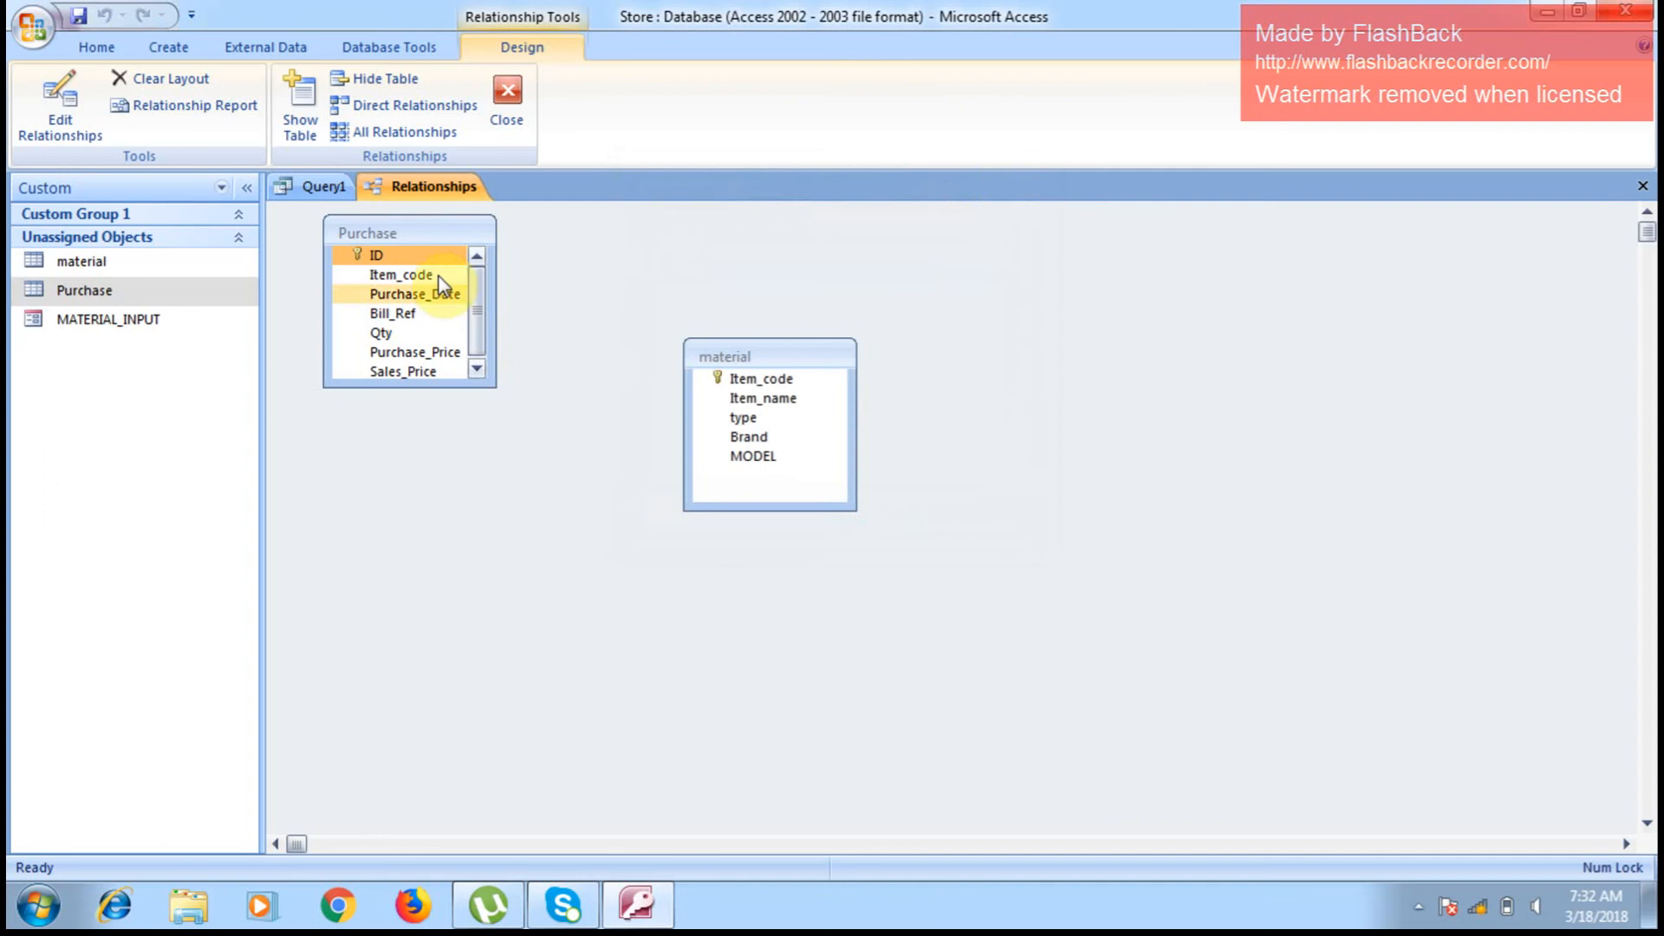
left_click_drag(419, 222, 1109, 311)
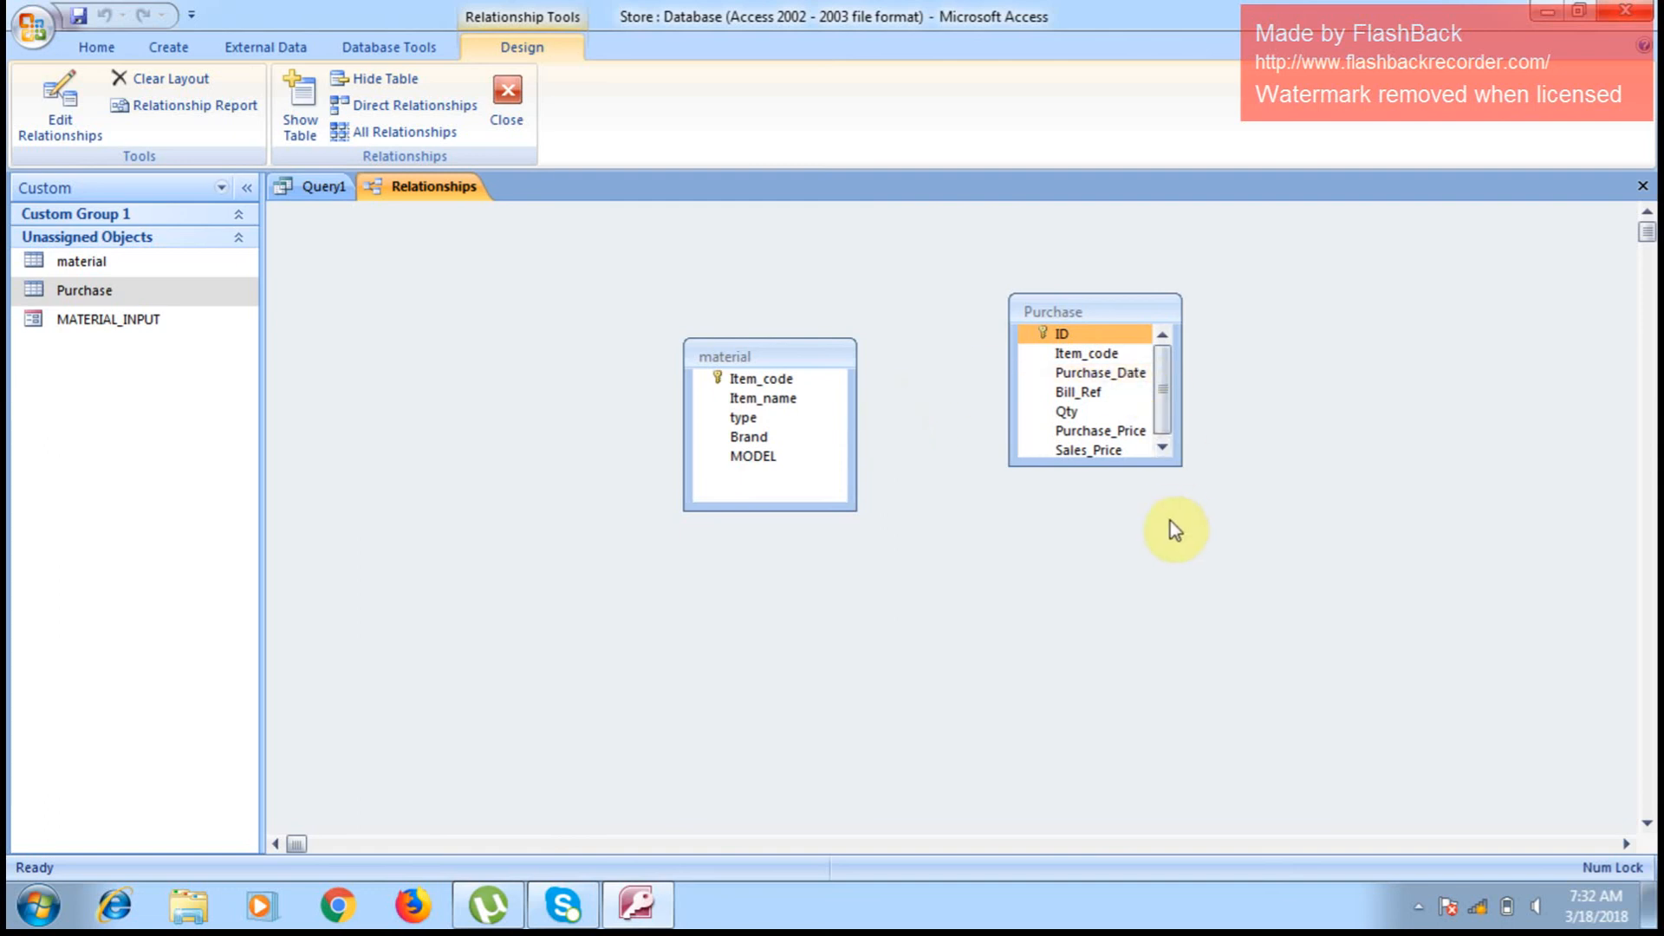
left_click_drag(1179, 465, 1268, 668)
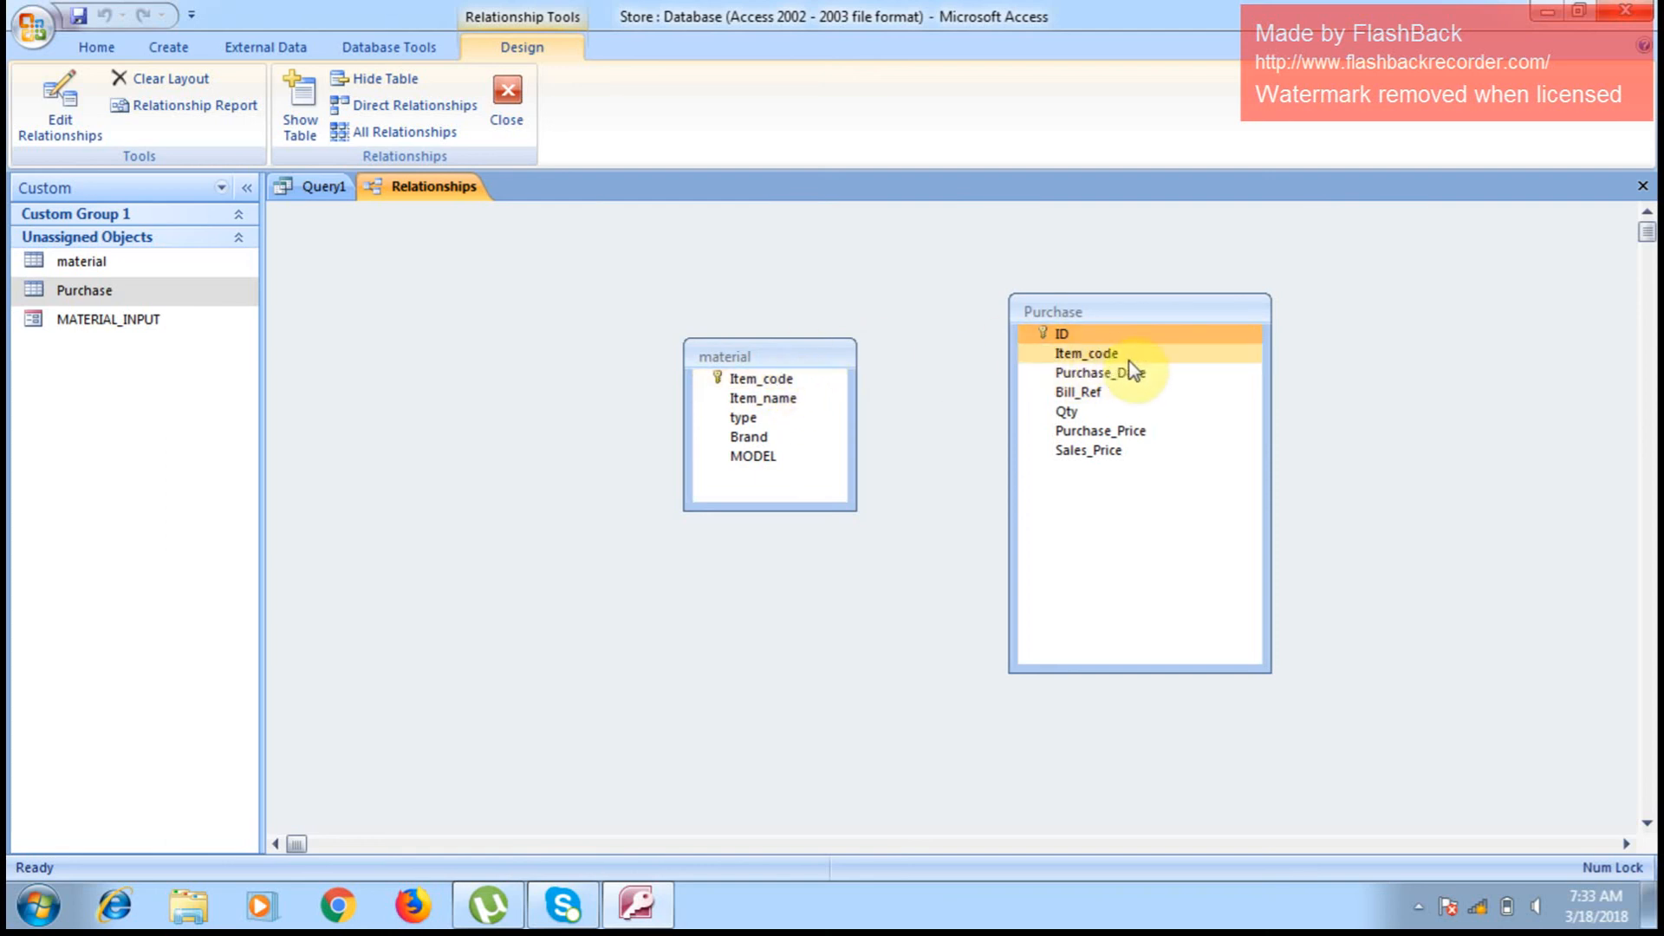
Step: Relate material's Item_code to Purchase's Item_code, enforcing referential integrity with cascading updates of related fields and cascading deletes of related records
left_click_drag(790, 383, 1105, 354)
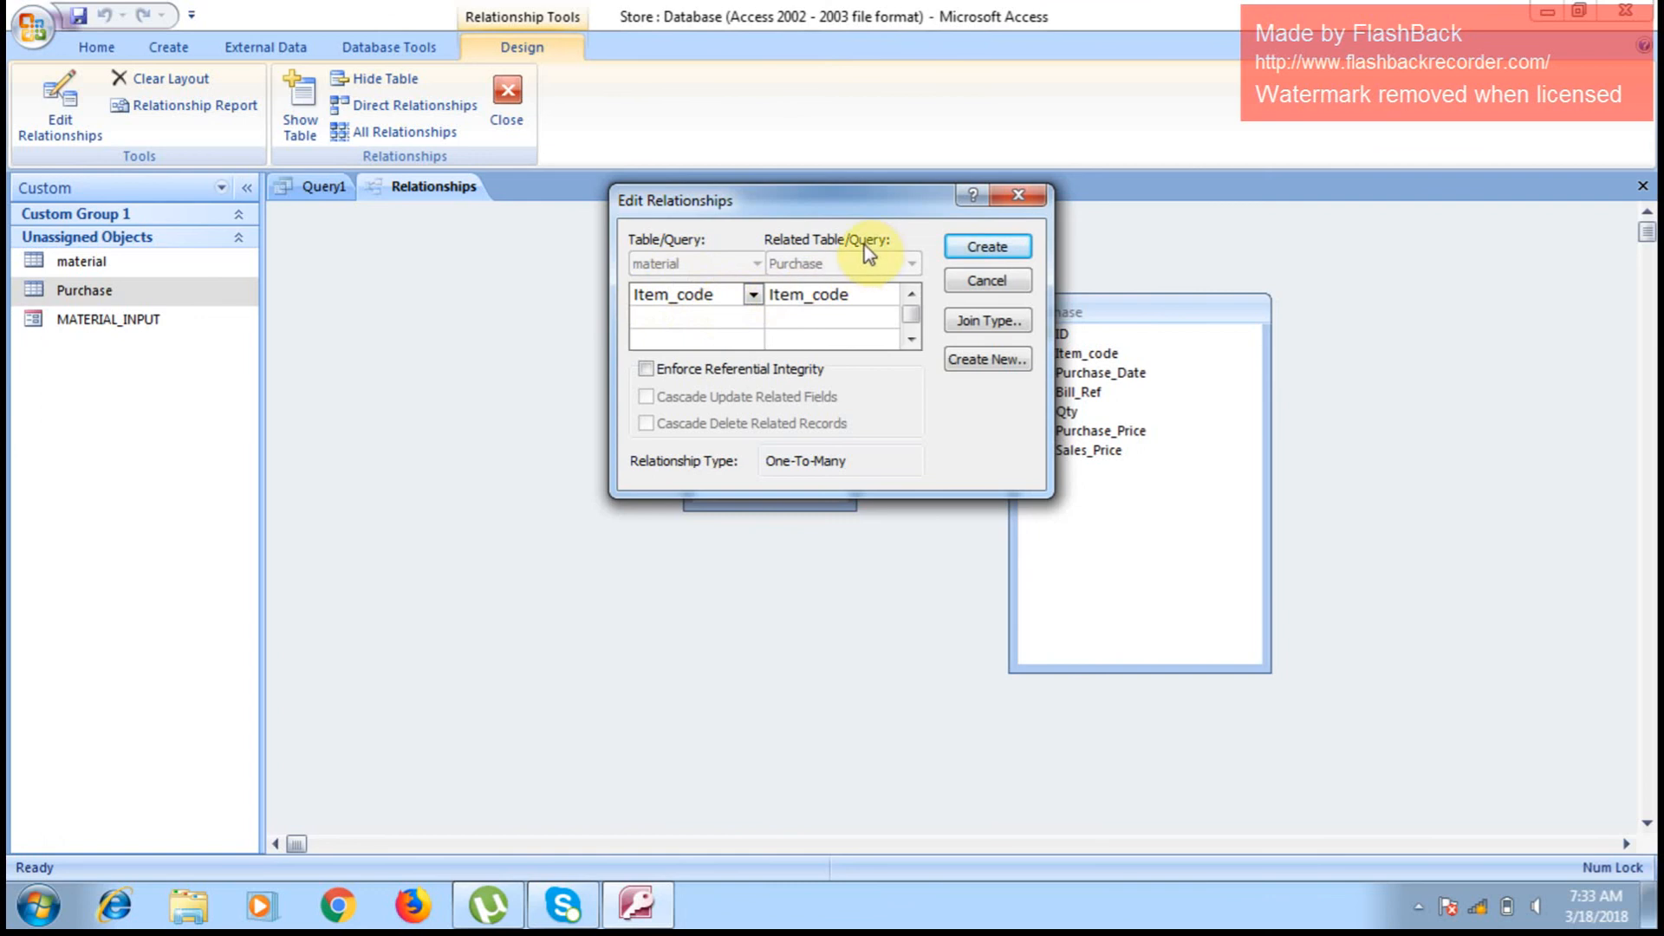
left_click(985, 250)
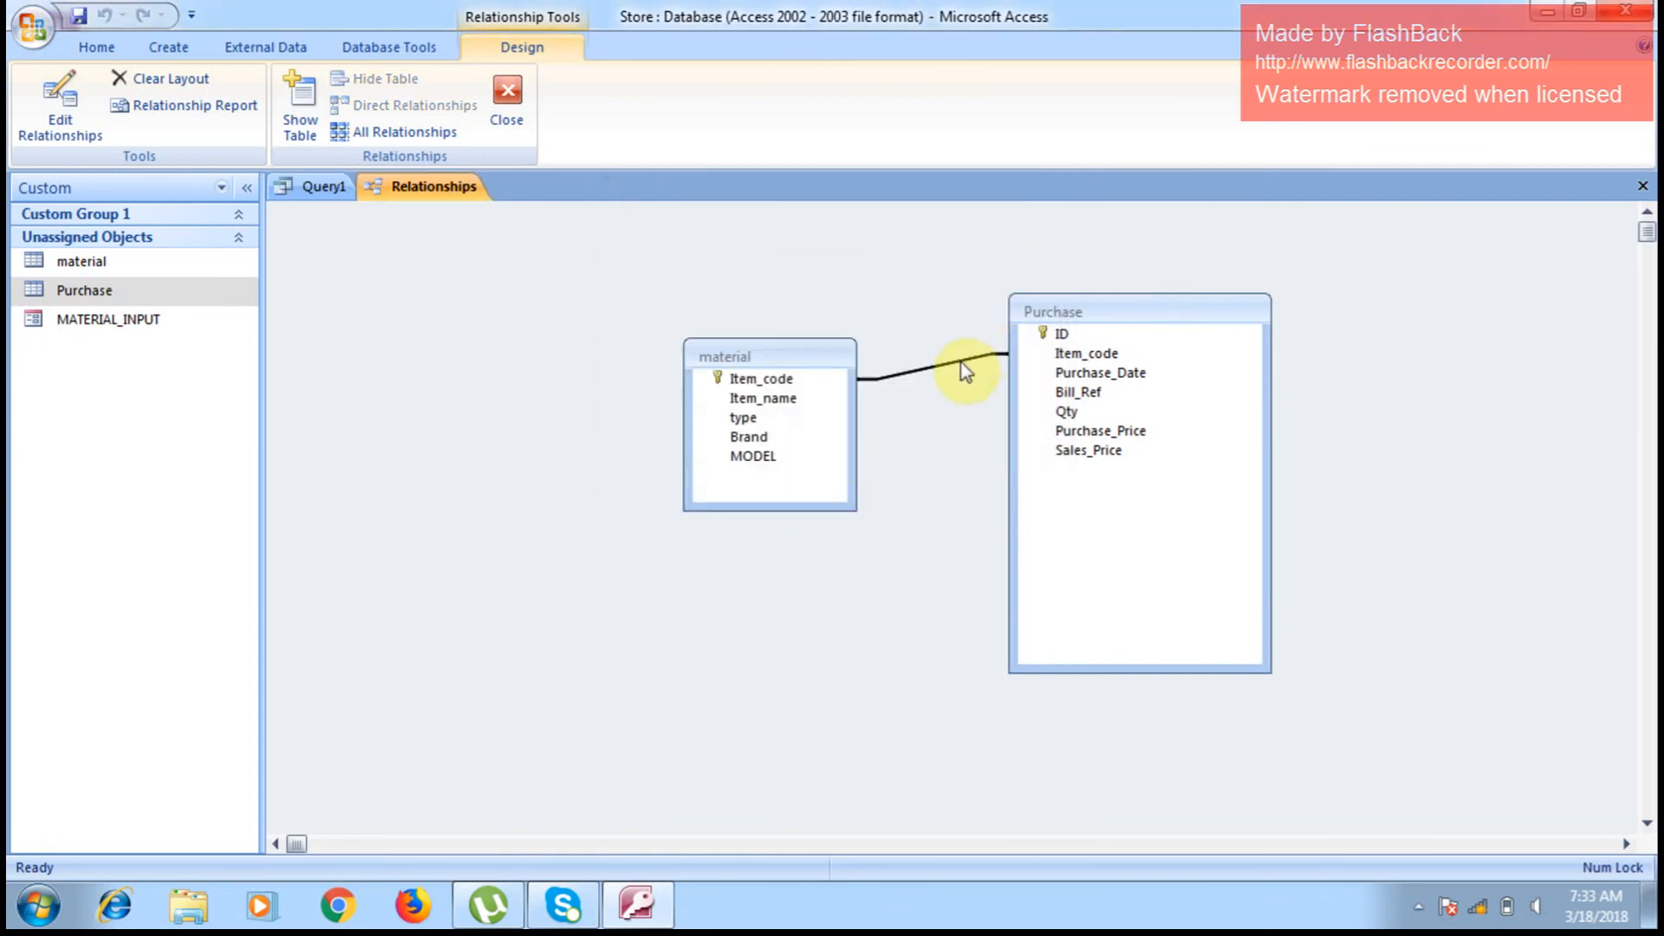
right_click(953, 370)
right_click(939, 368)
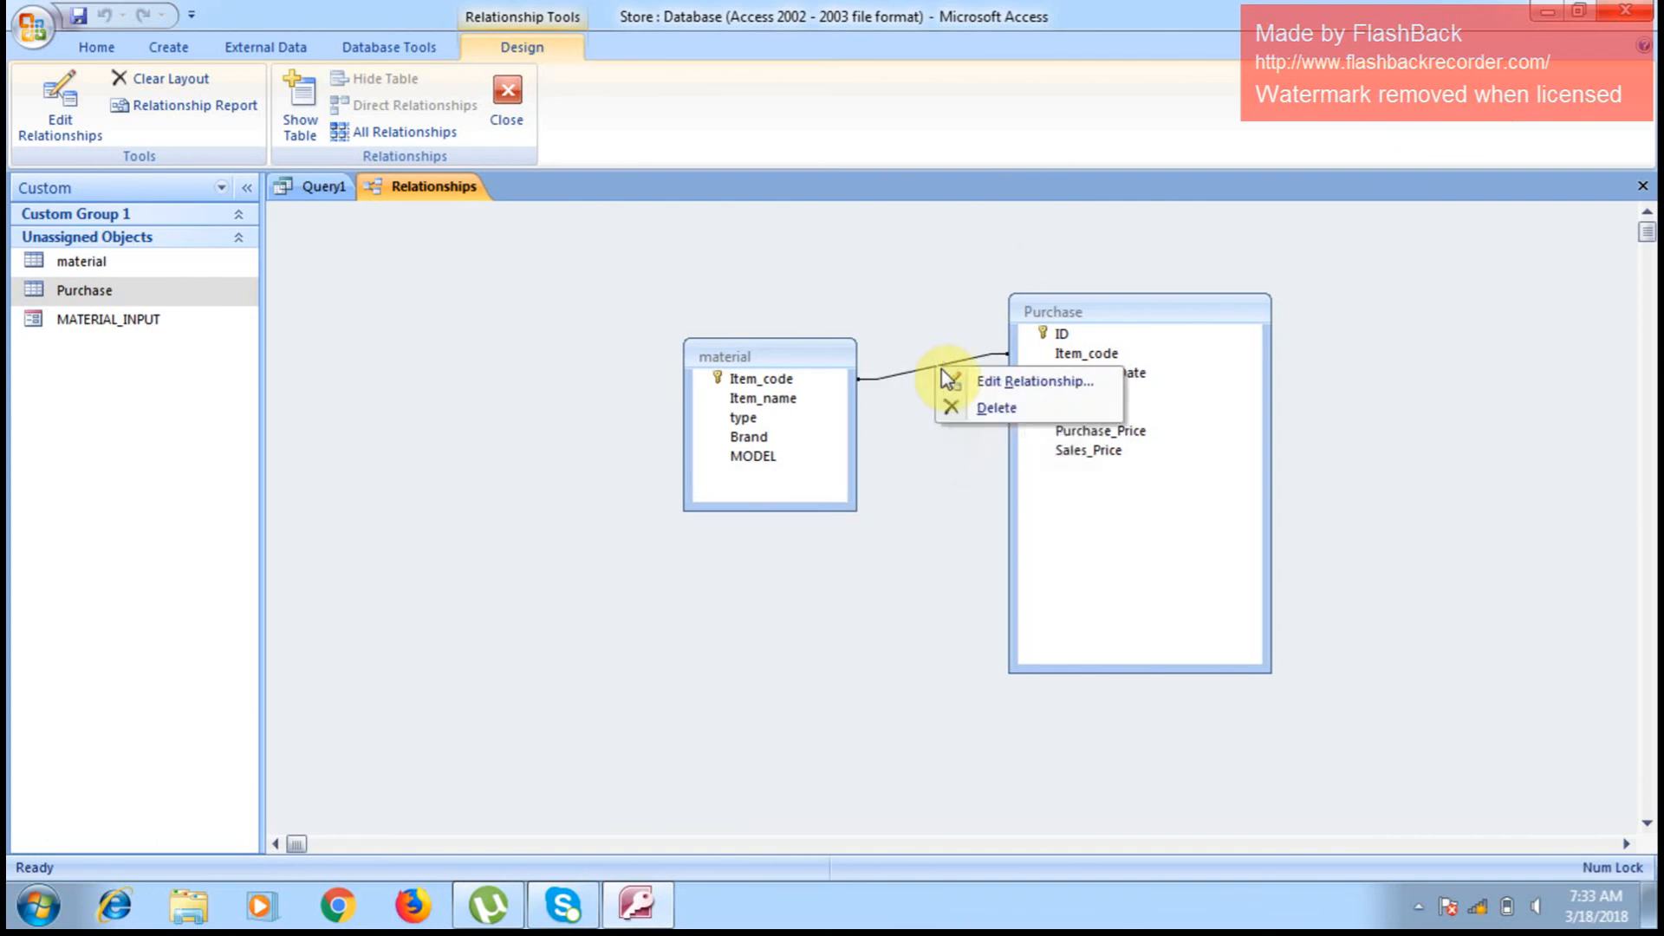
left_click(1005, 388)
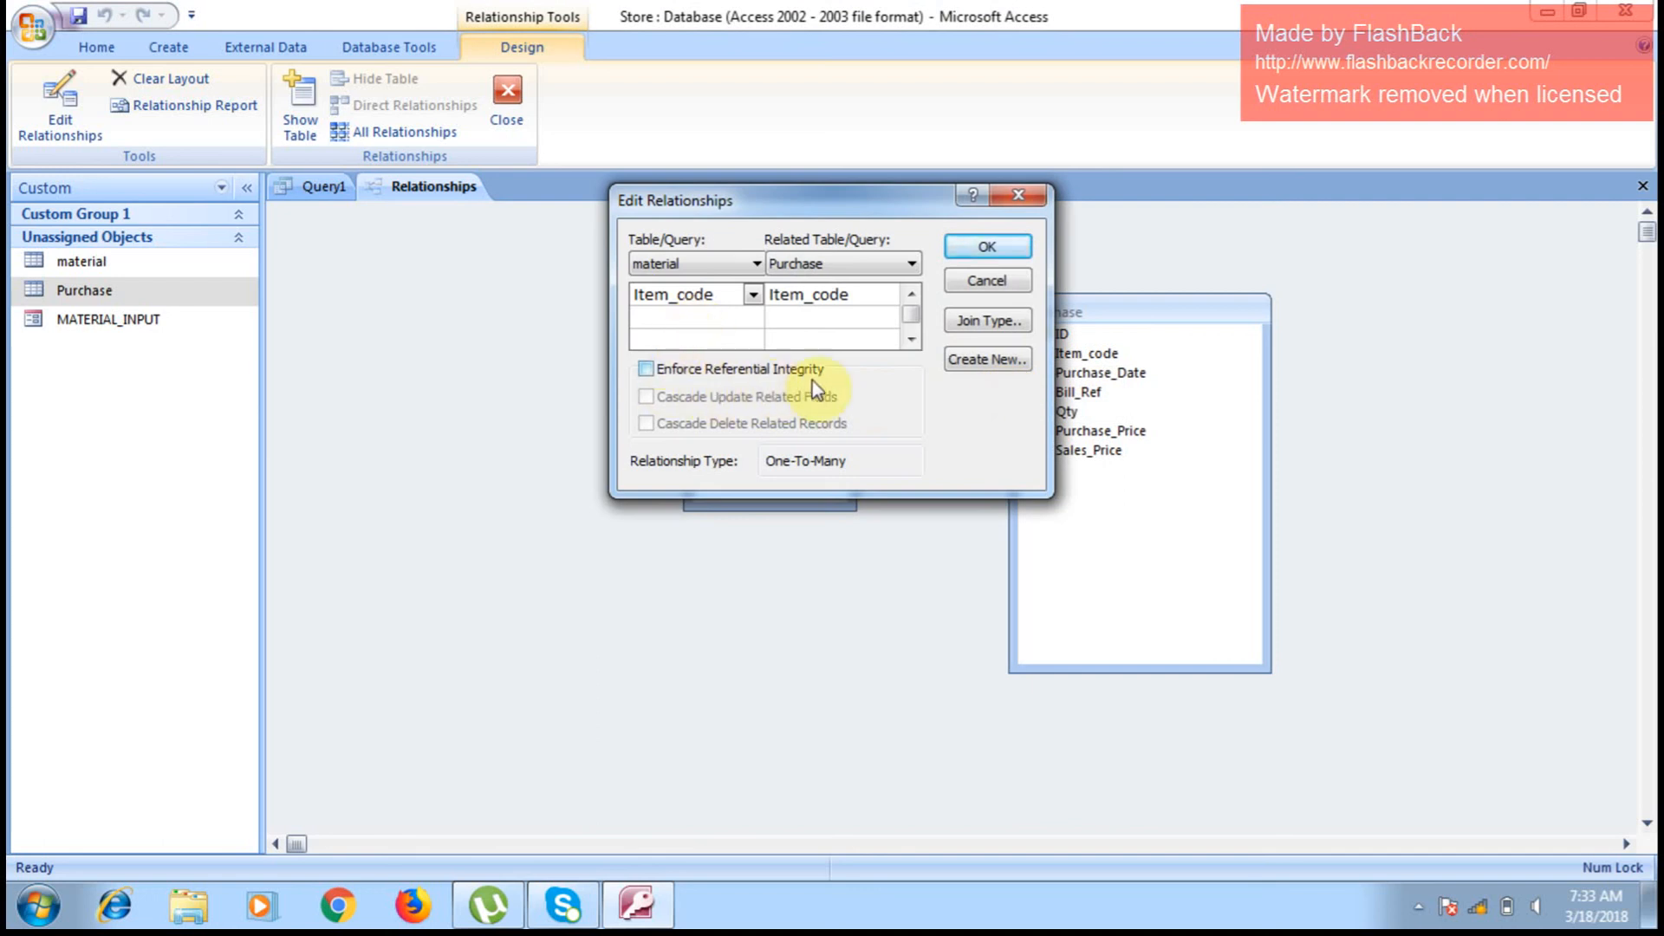
left_click(652, 373)
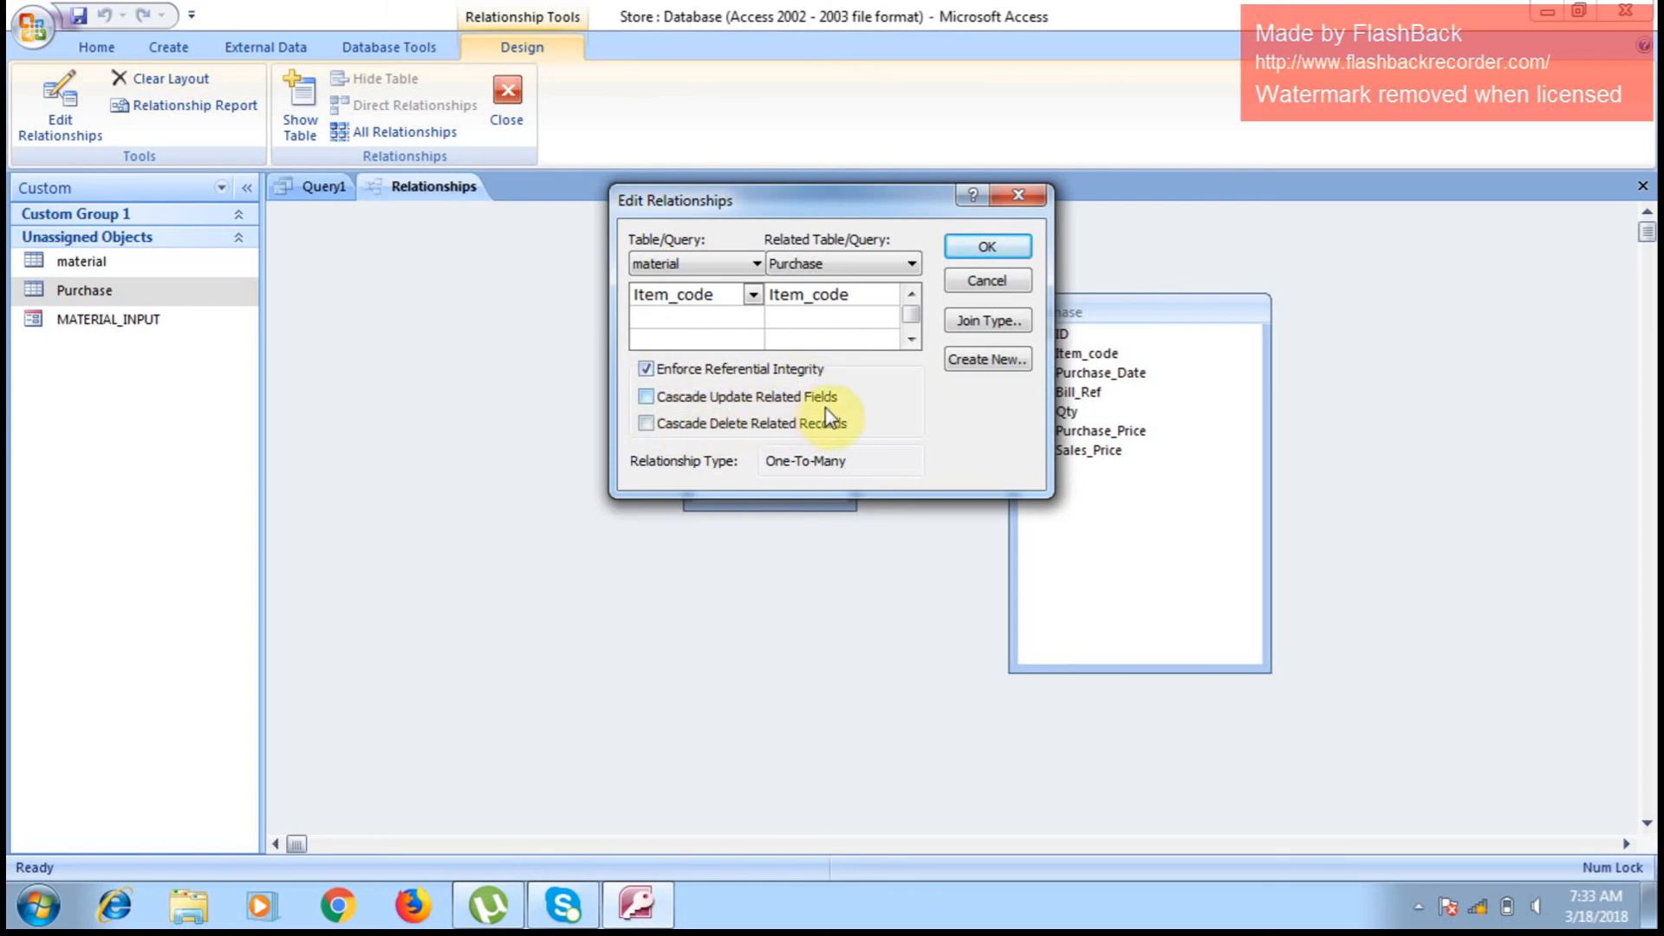
left_click(647, 398)
left_click(649, 423)
left_click(988, 249)
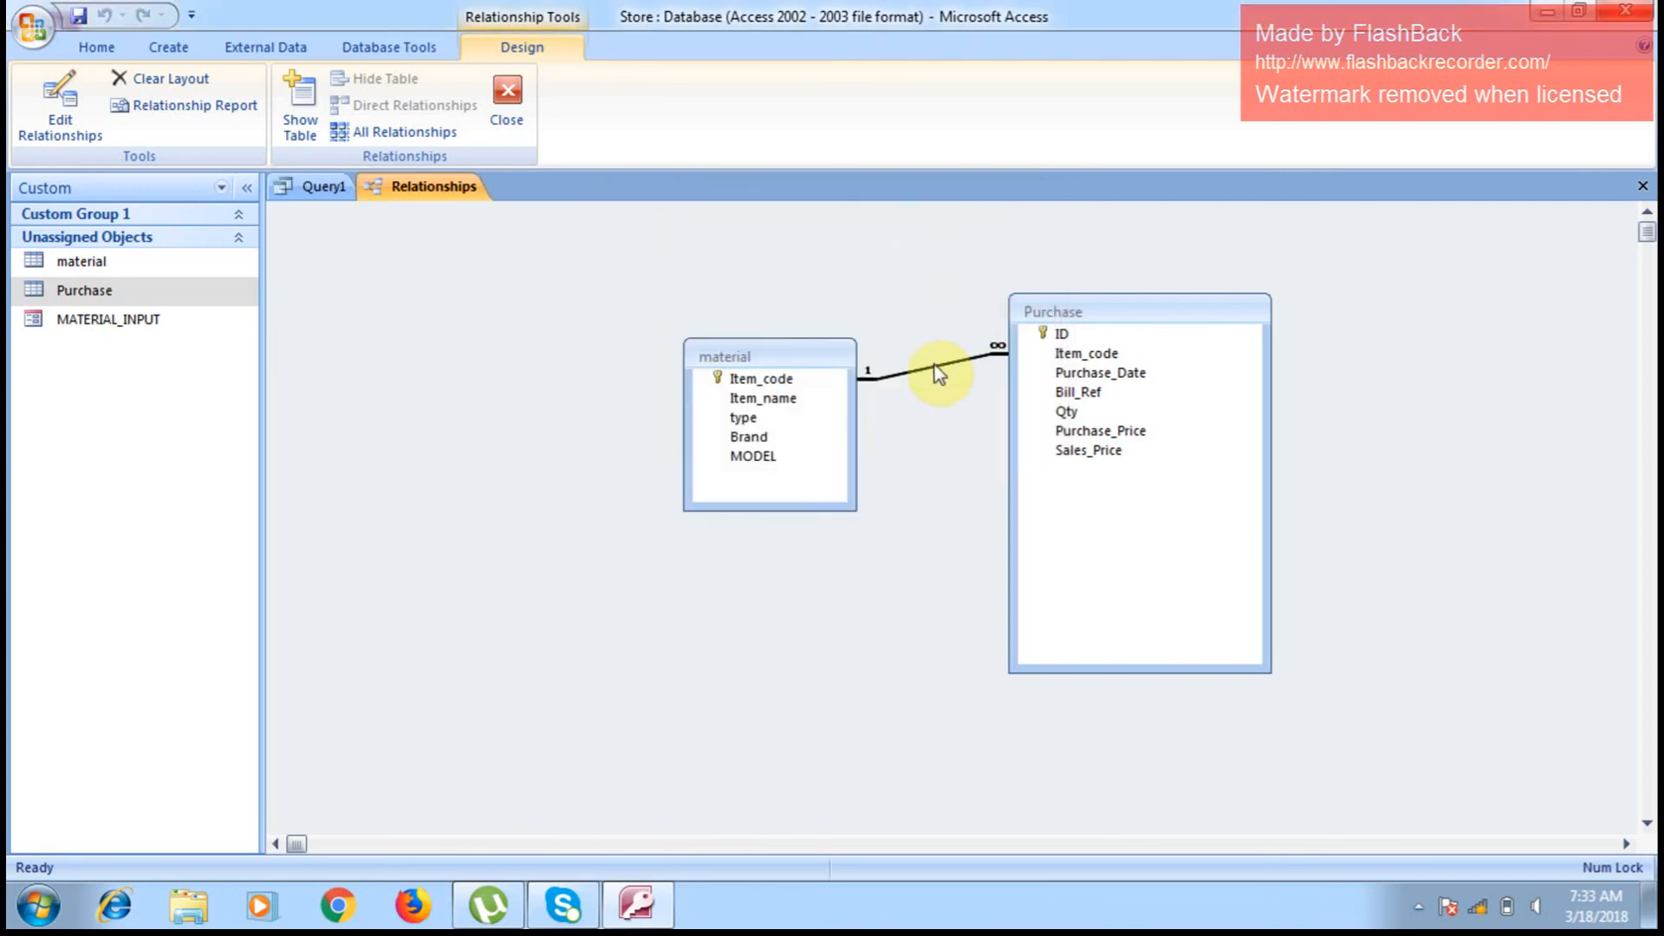
Step: Close the Relationships layout with its changes saved, and close the empty query
left_click(1142, 334)
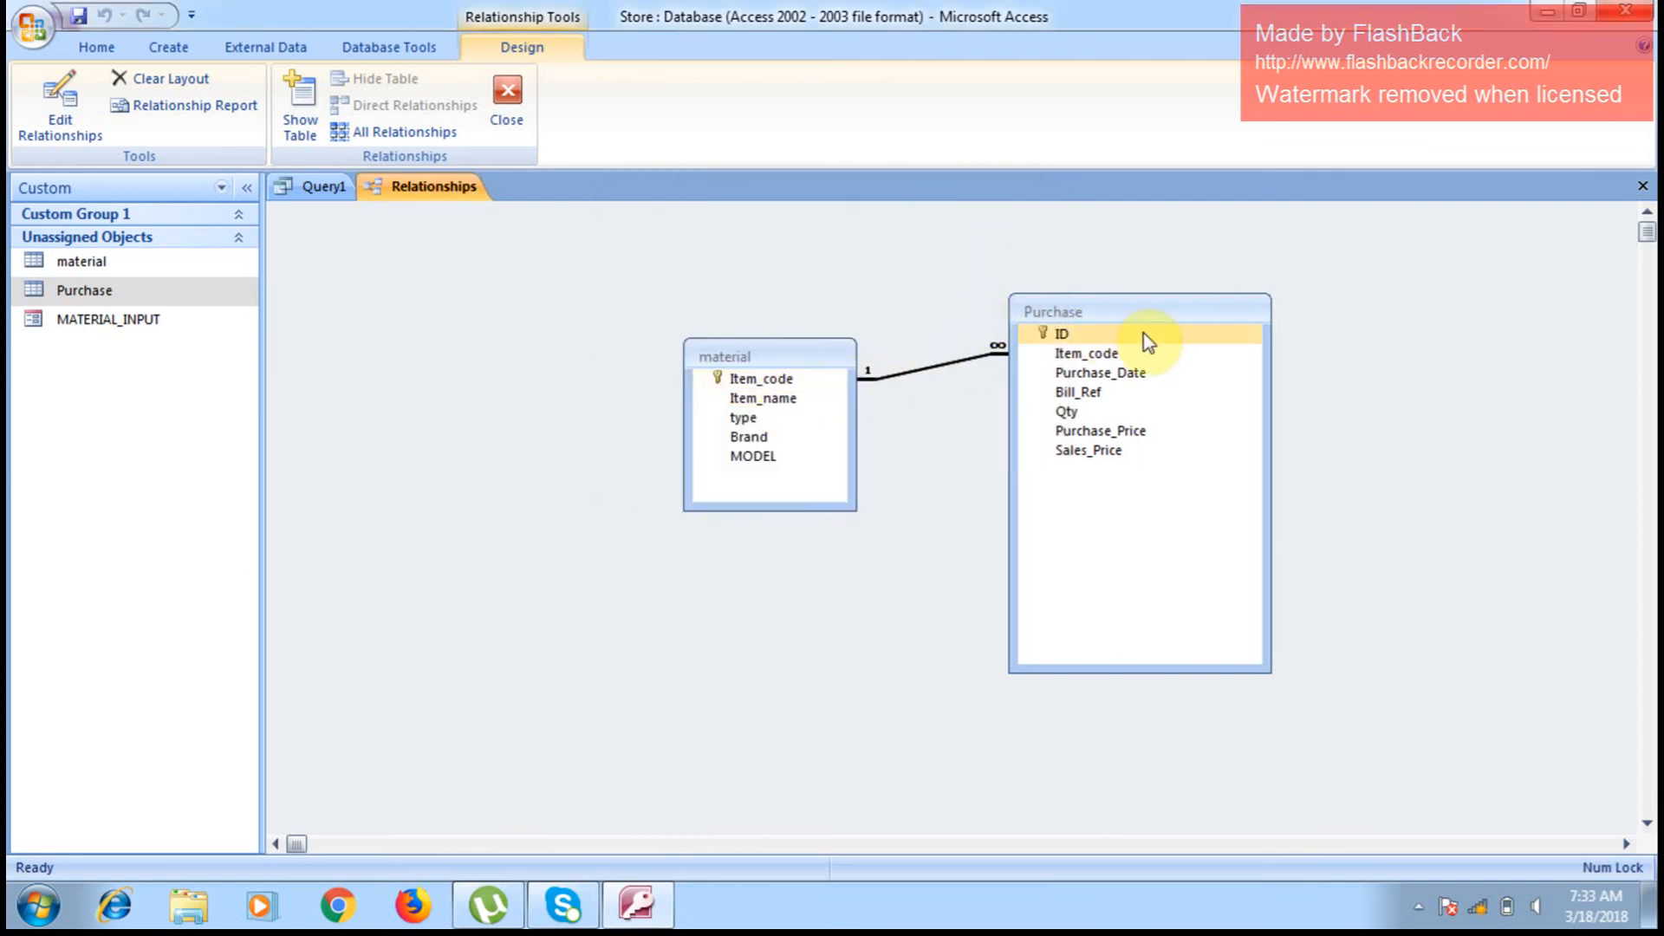
left_click(902, 245)
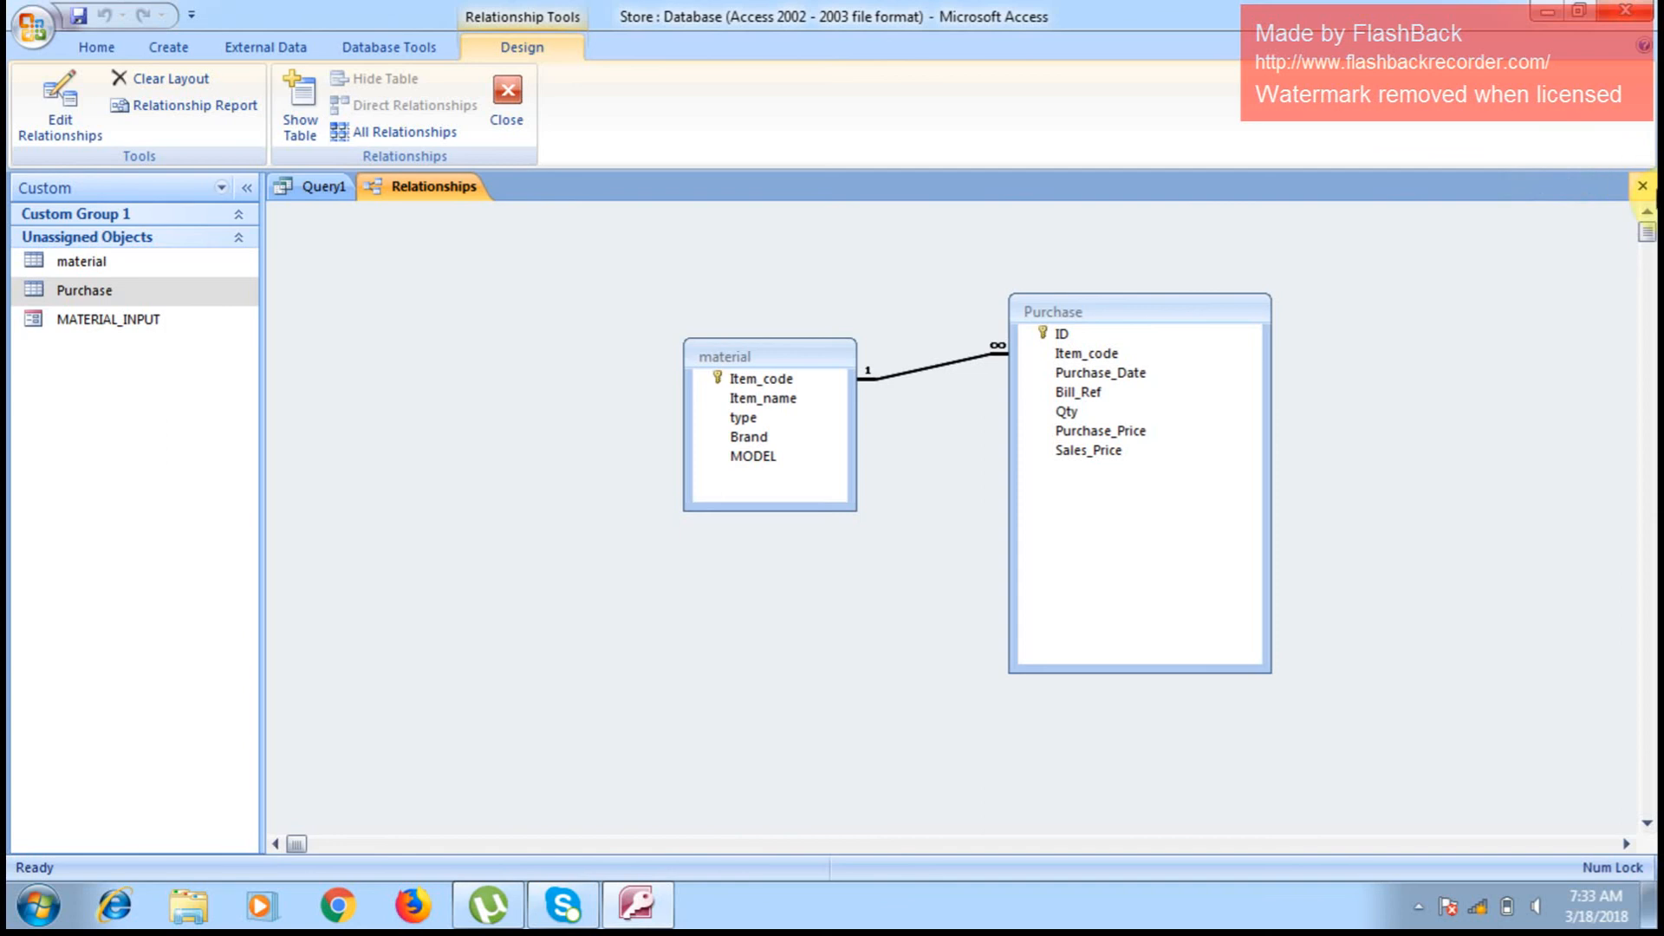
left_click(1643, 187)
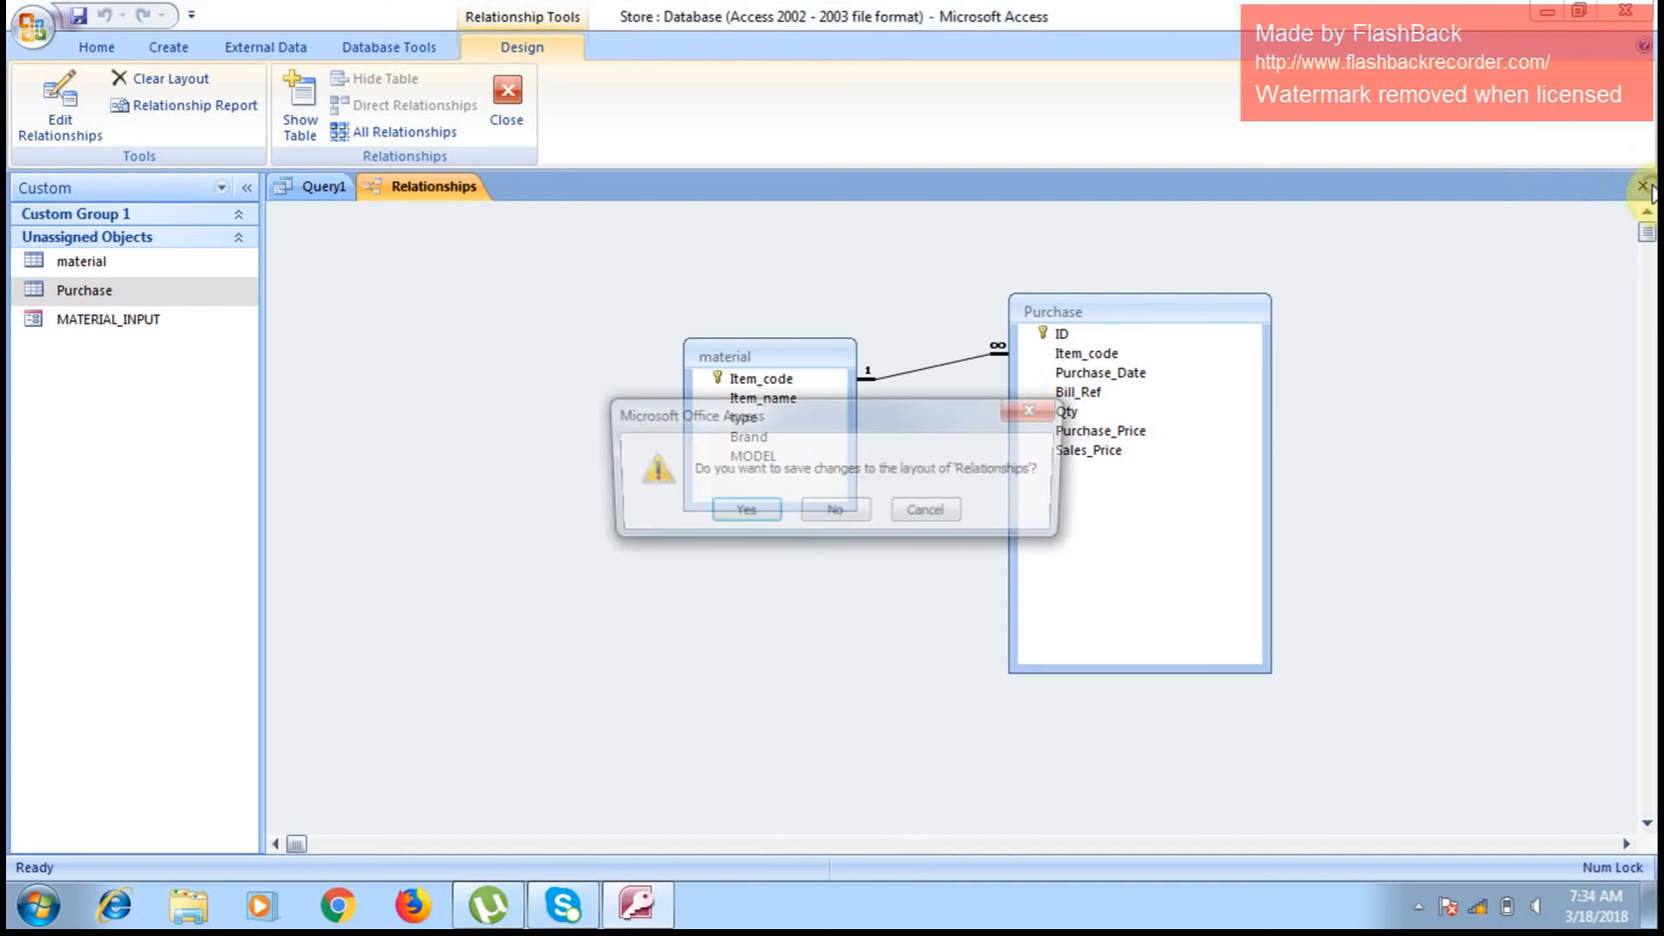
left_click(743, 510)
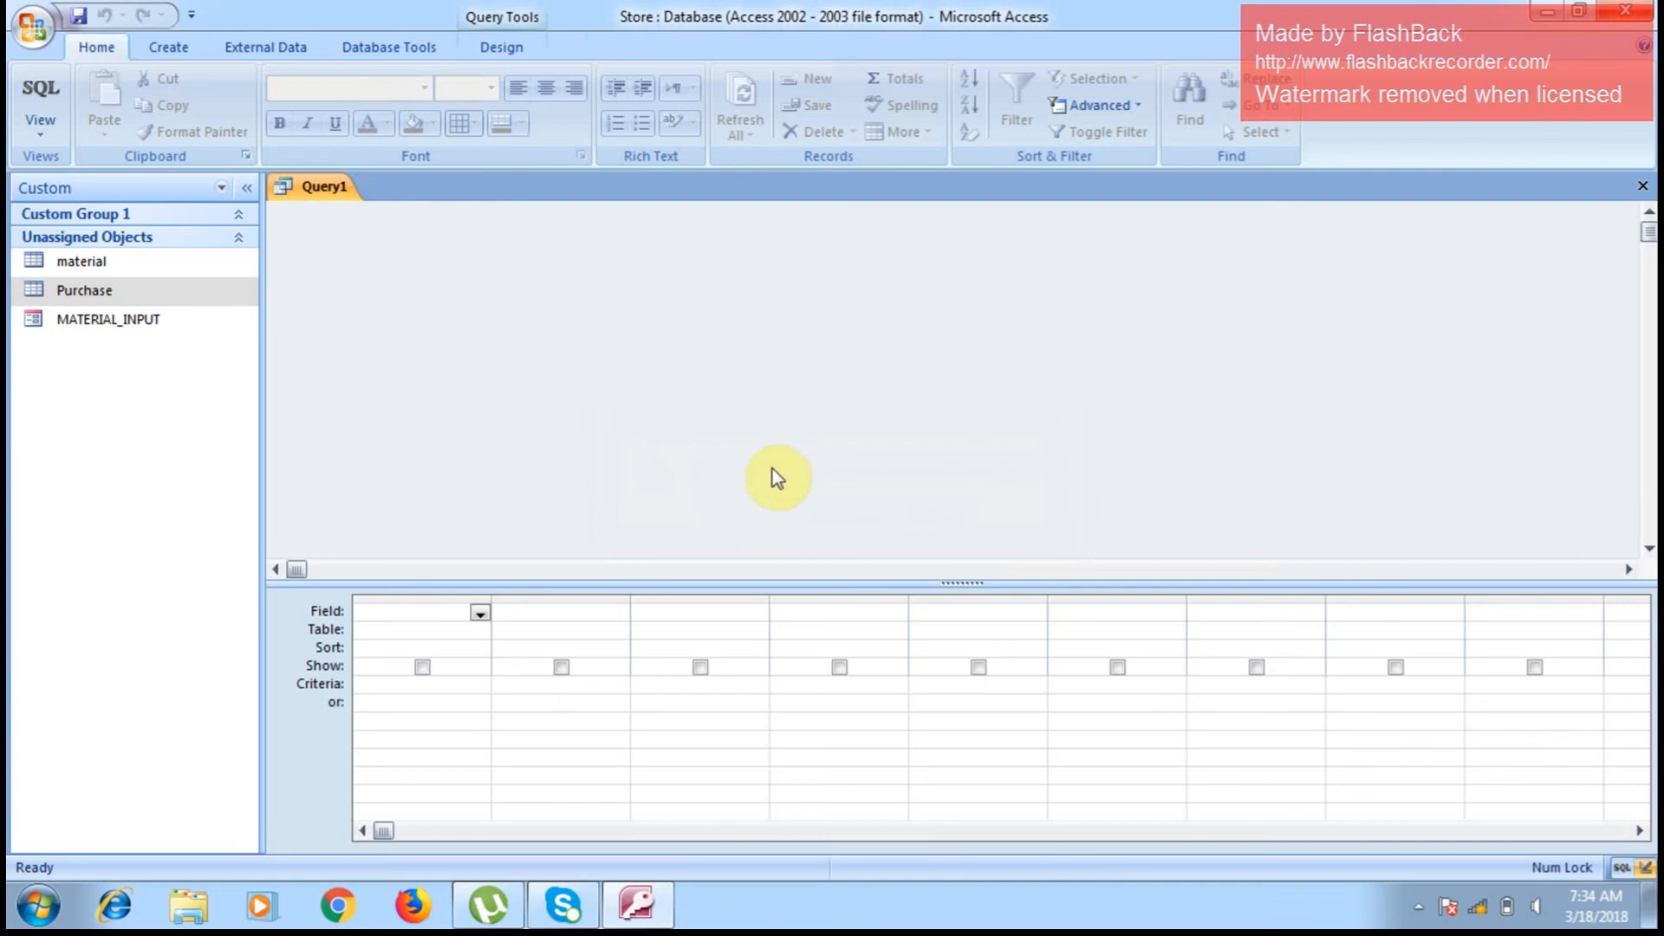
left_click(1643, 186)
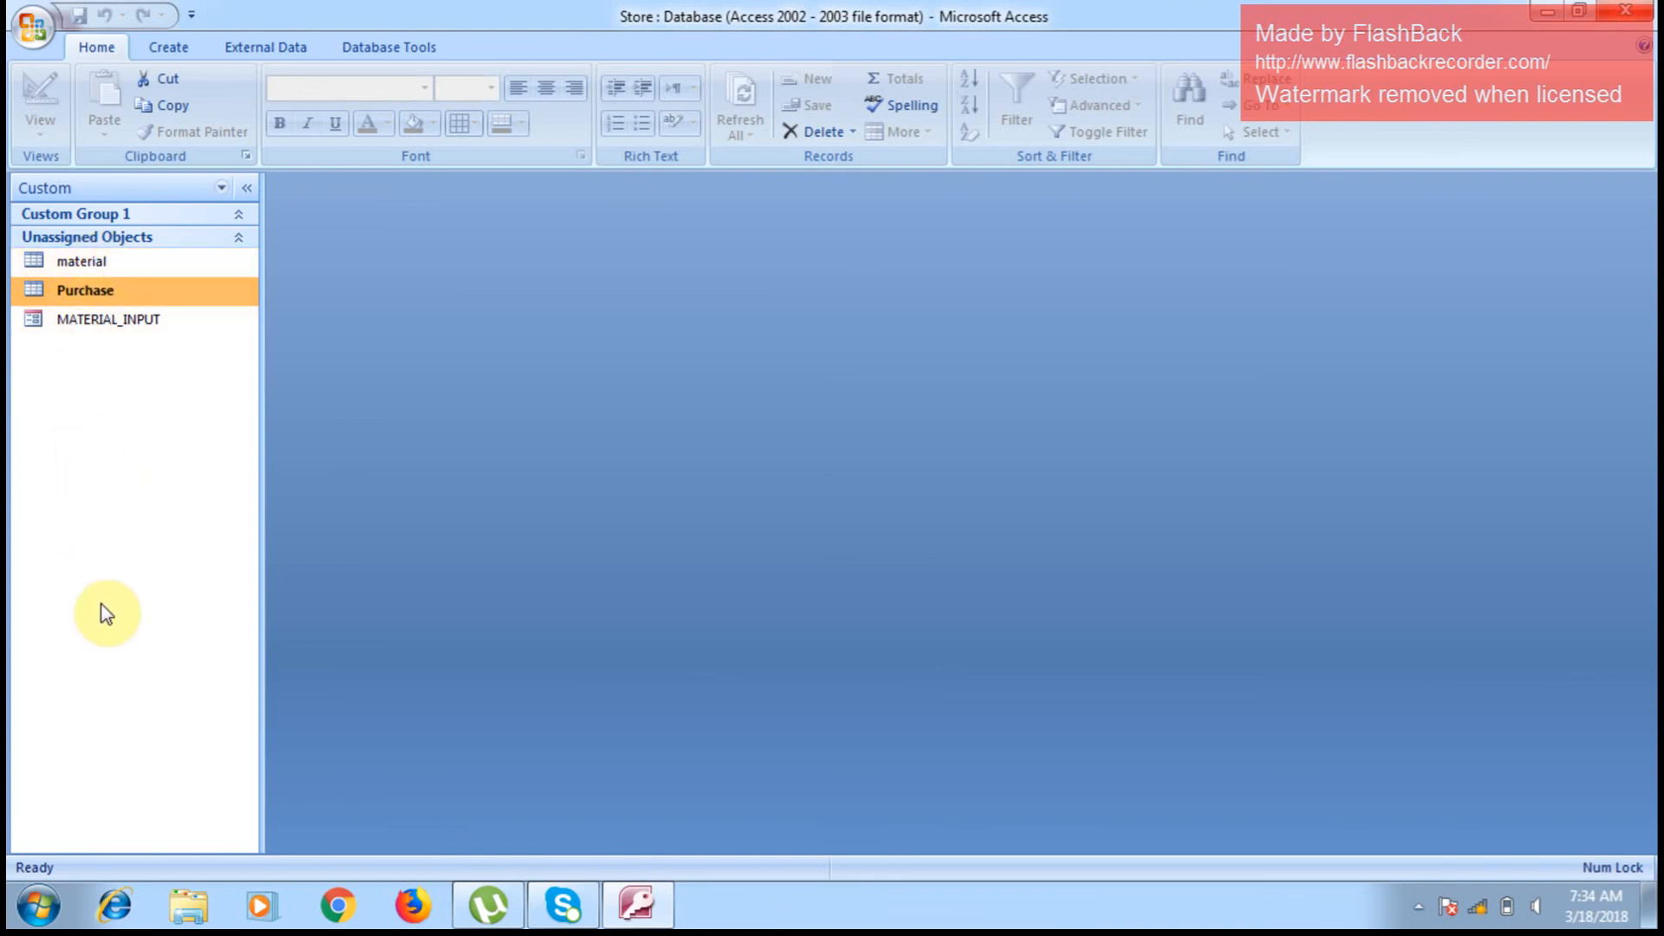
Step: Open the material table, expand the related purchase records of the first five items to examine them, and close the table
double_click(85, 267)
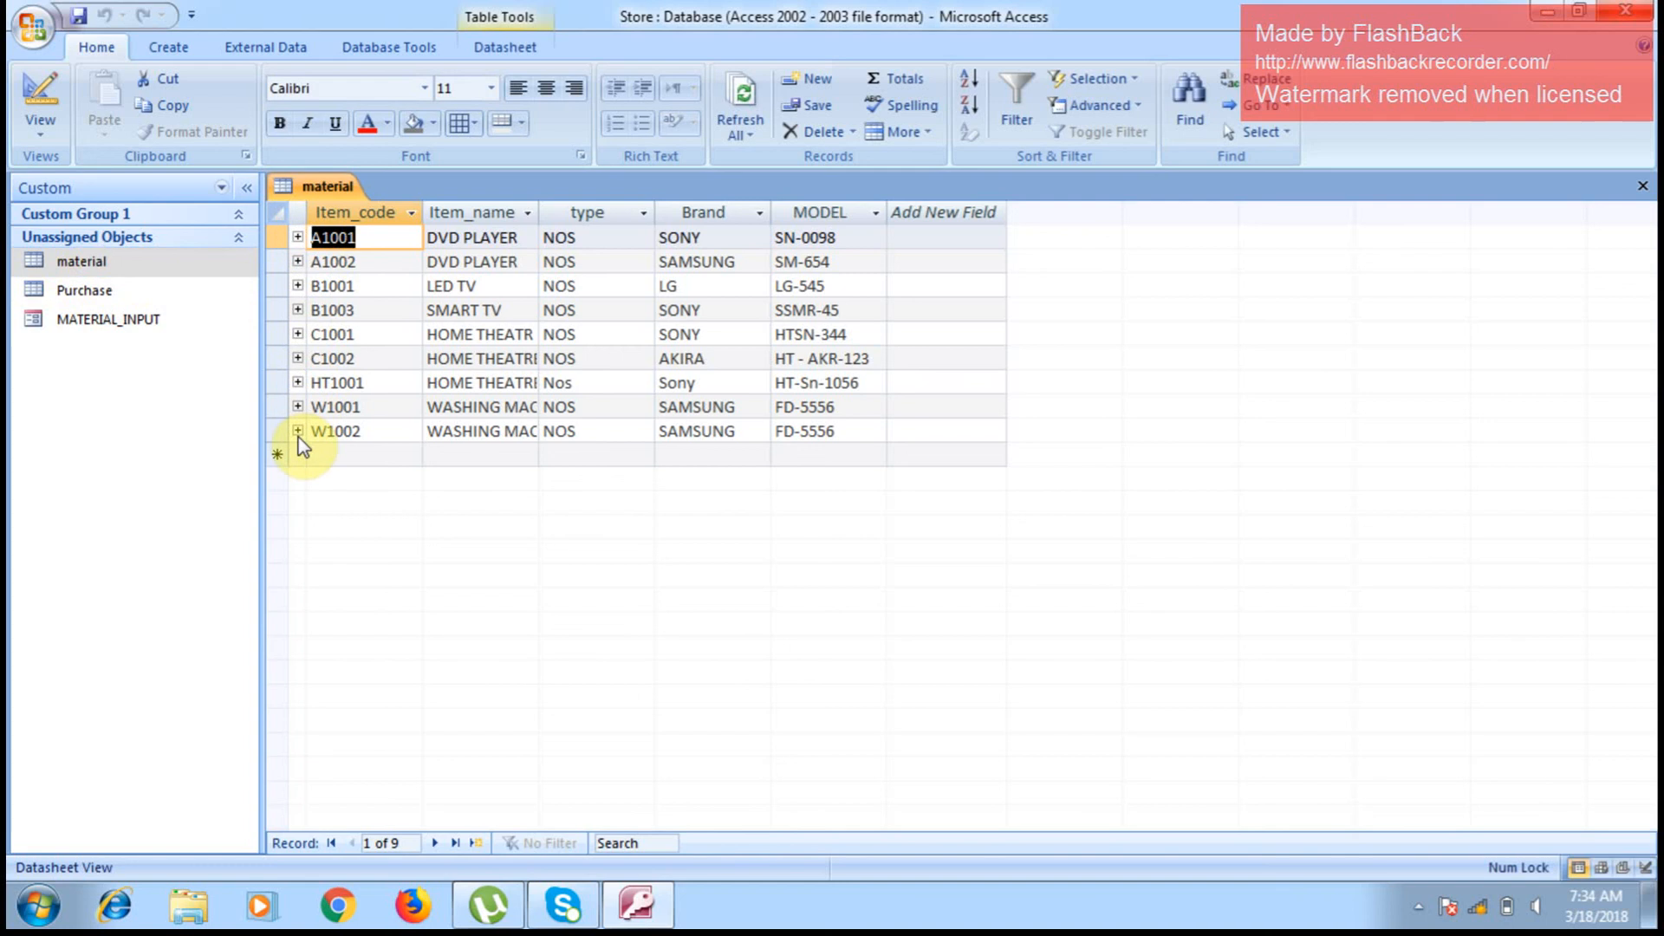
left_click(297, 237)
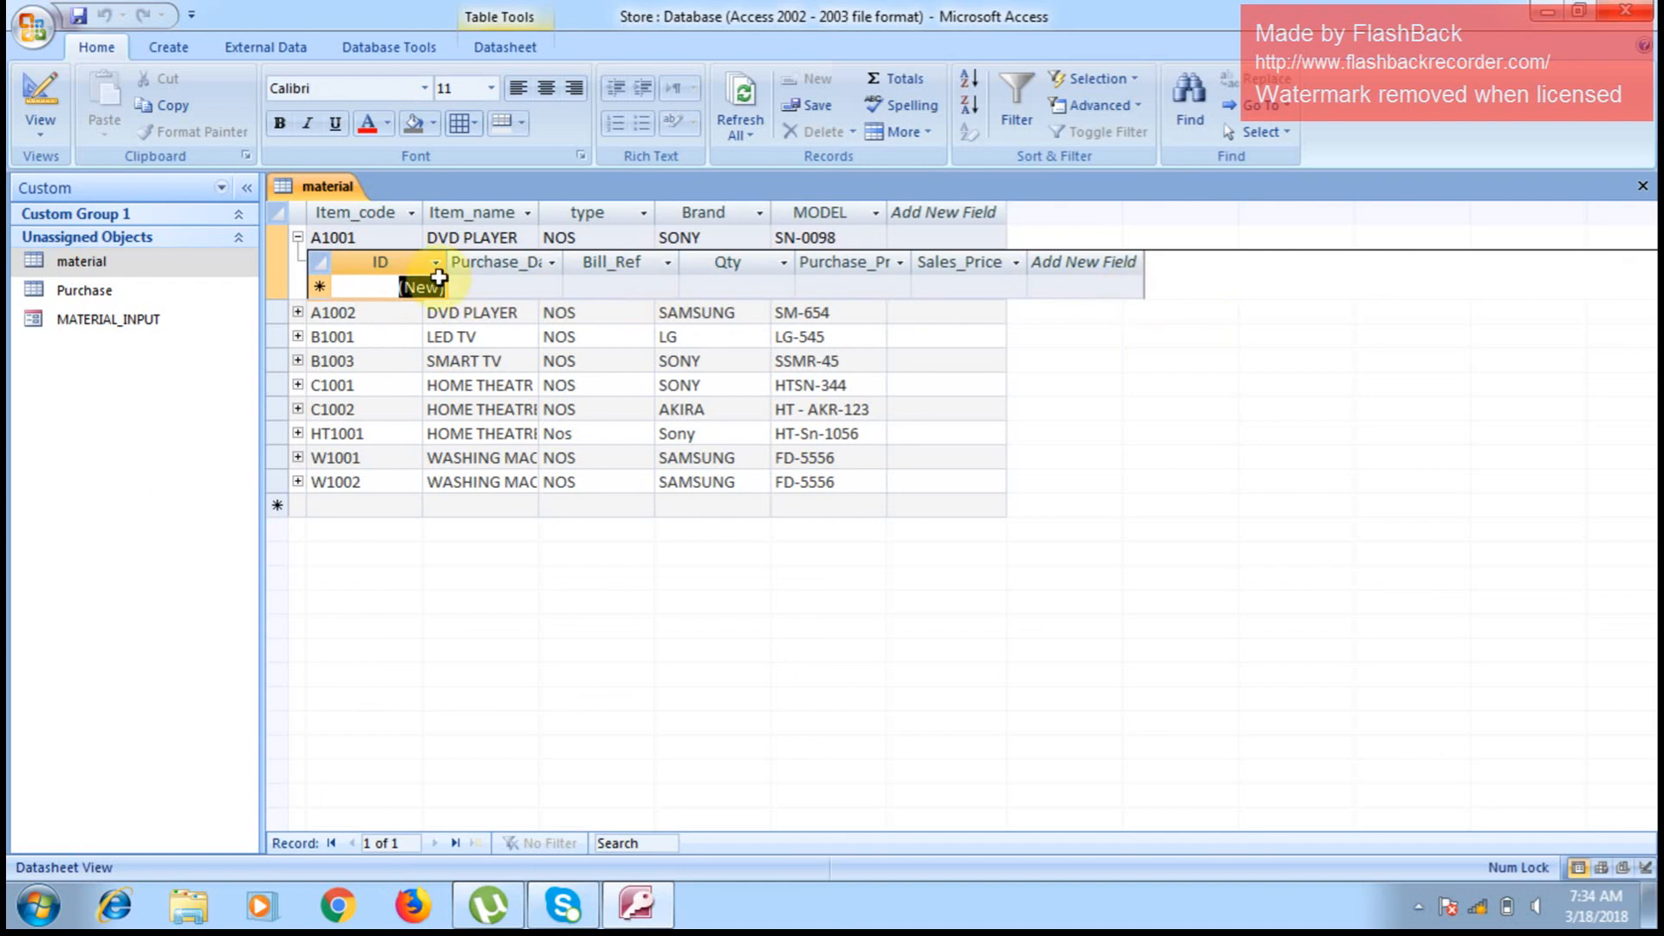
left_click(298, 312)
left_click(297, 387)
left_click(297, 463)
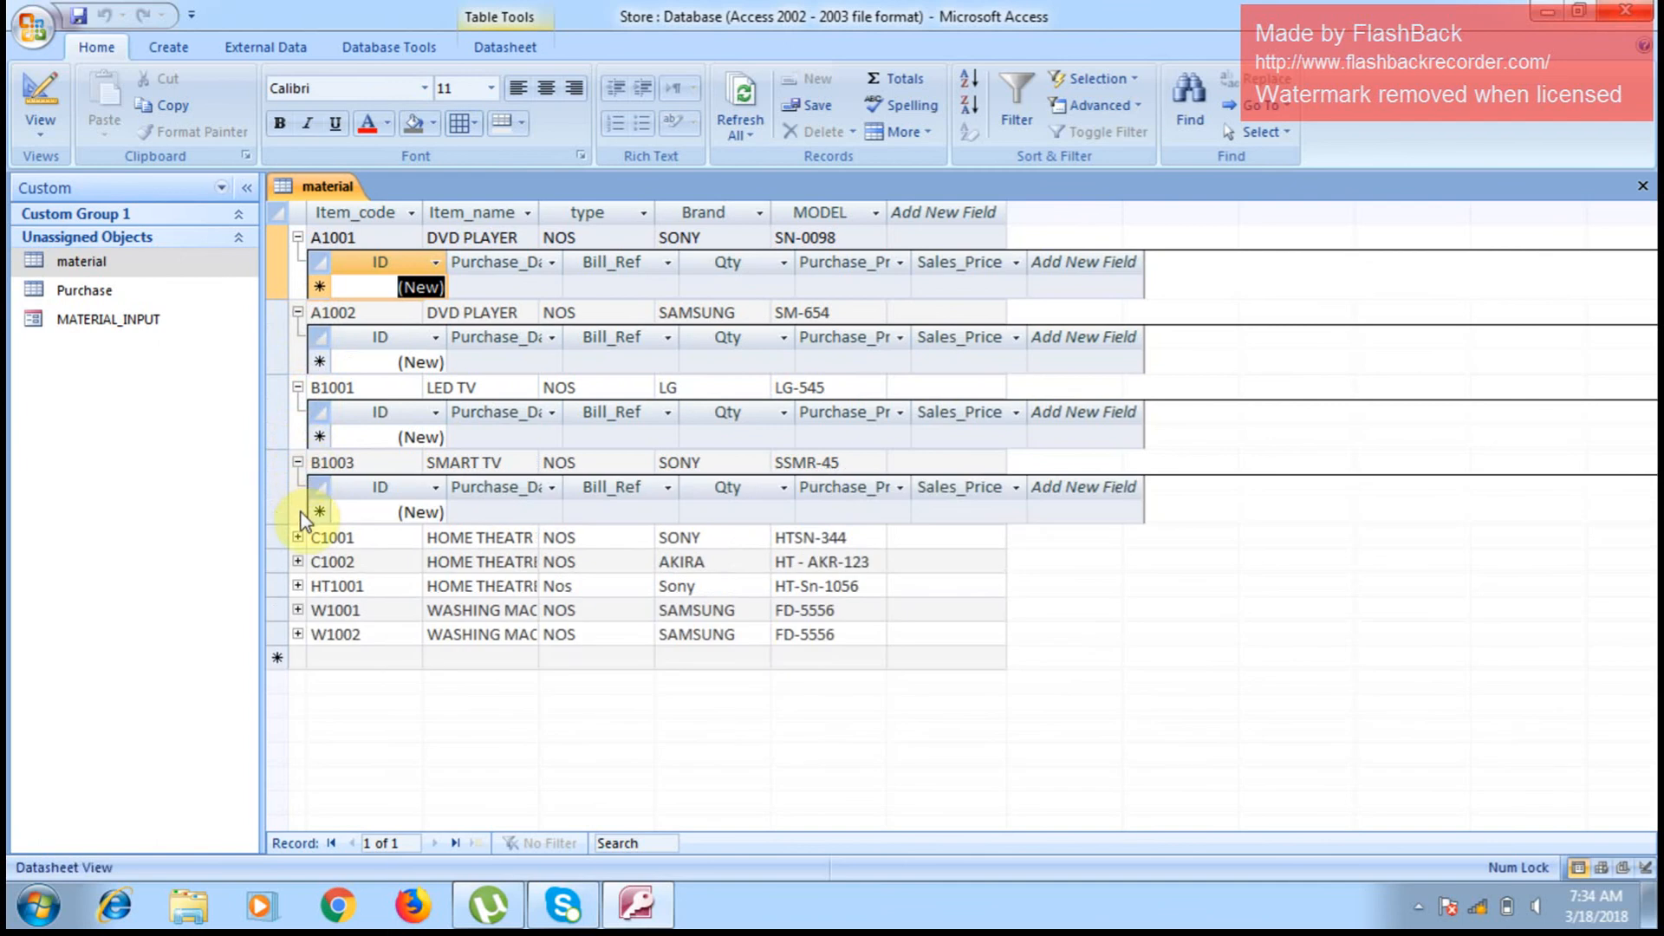
left_click(297, 537)
left_click(1643, 187)
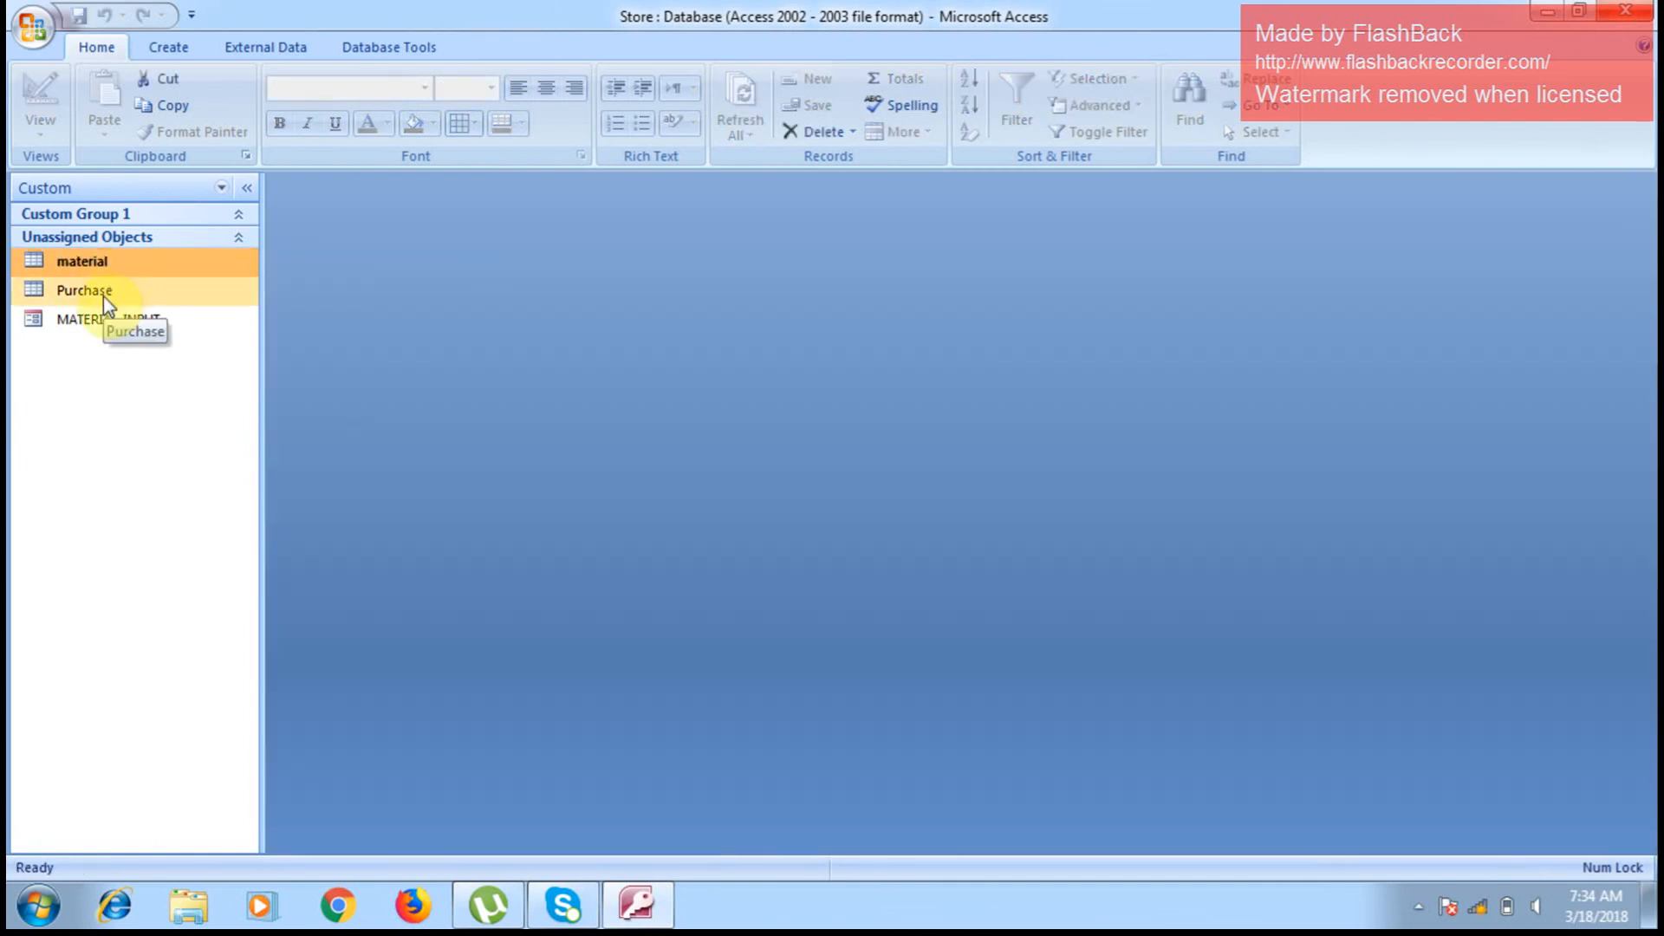
Step: Review the item codes in the material table, close it and open the Purchase table in Datasheet view
double_click(118, 265)
left_click(364, 286)
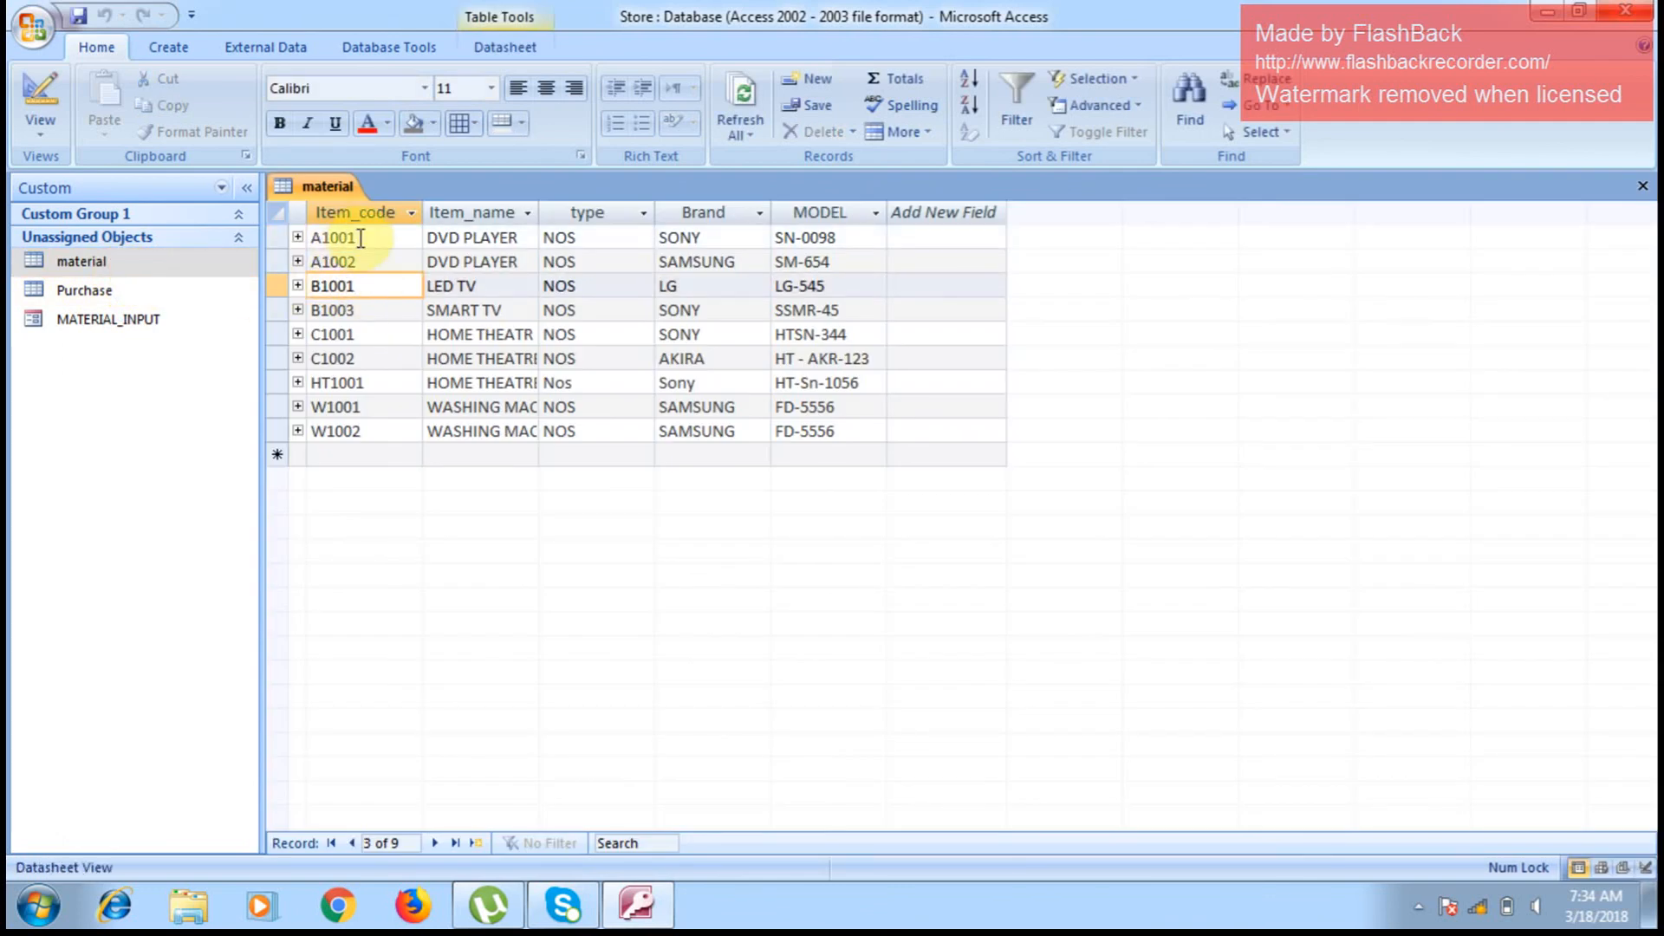
left_click(1643, 185)
double_click(85, 290)
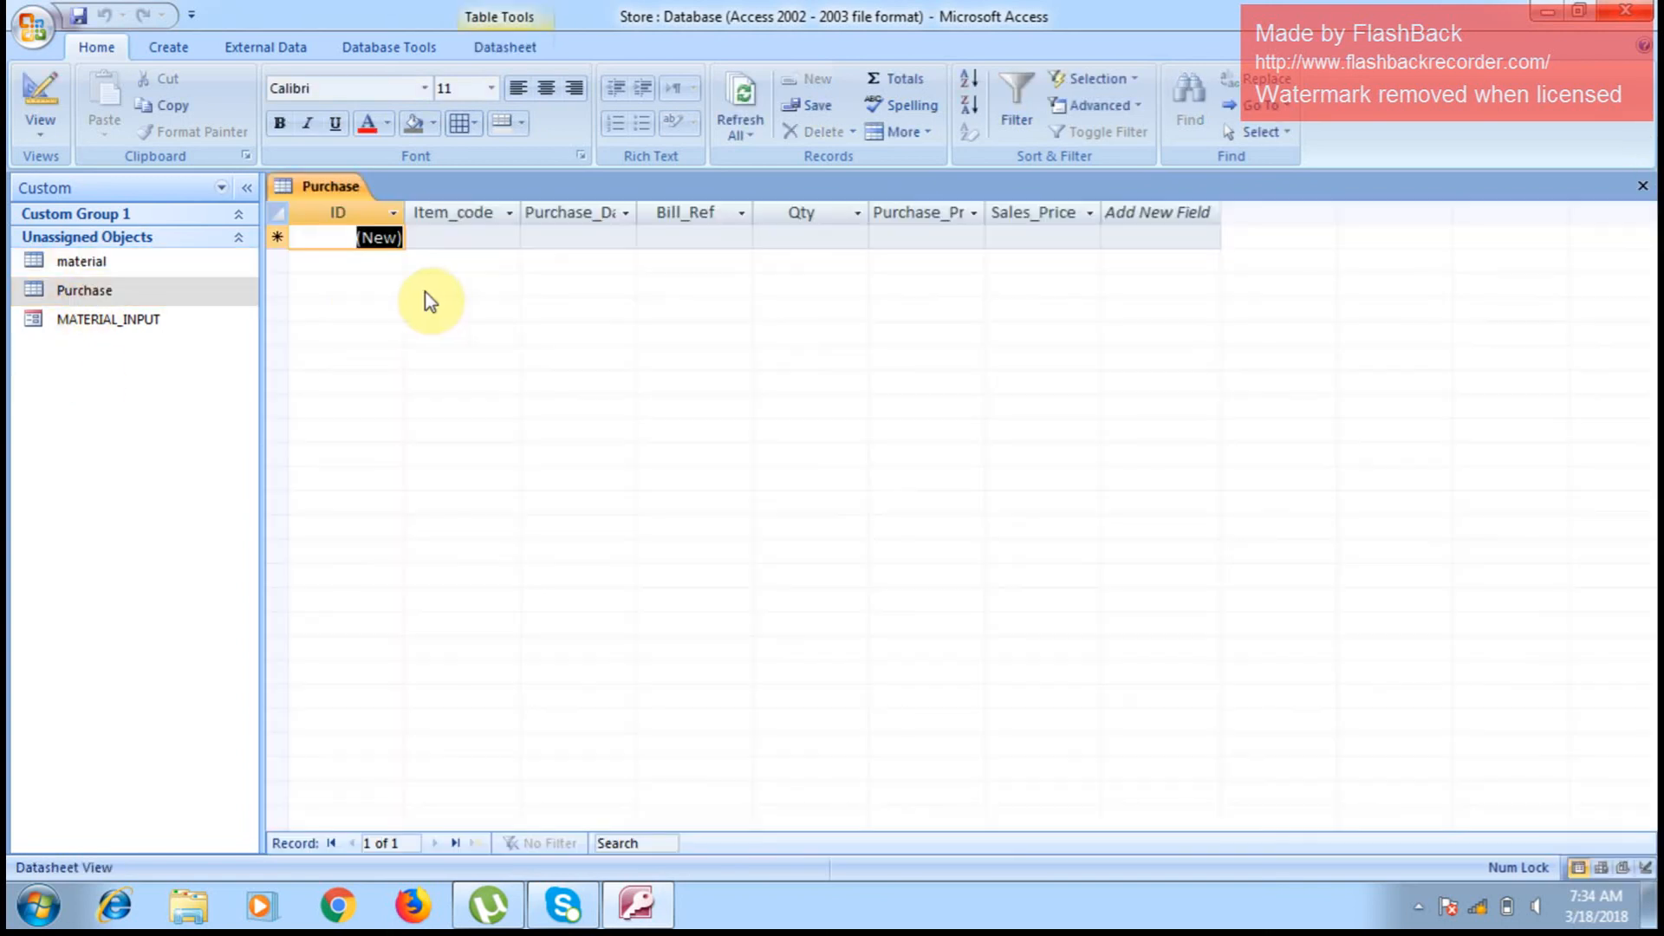
Step: Start the first Purchase record with Item_code A1001 and purchase date 3/18/2018
left_click(471, 237)
key("Caps_Lock")
type("A1")
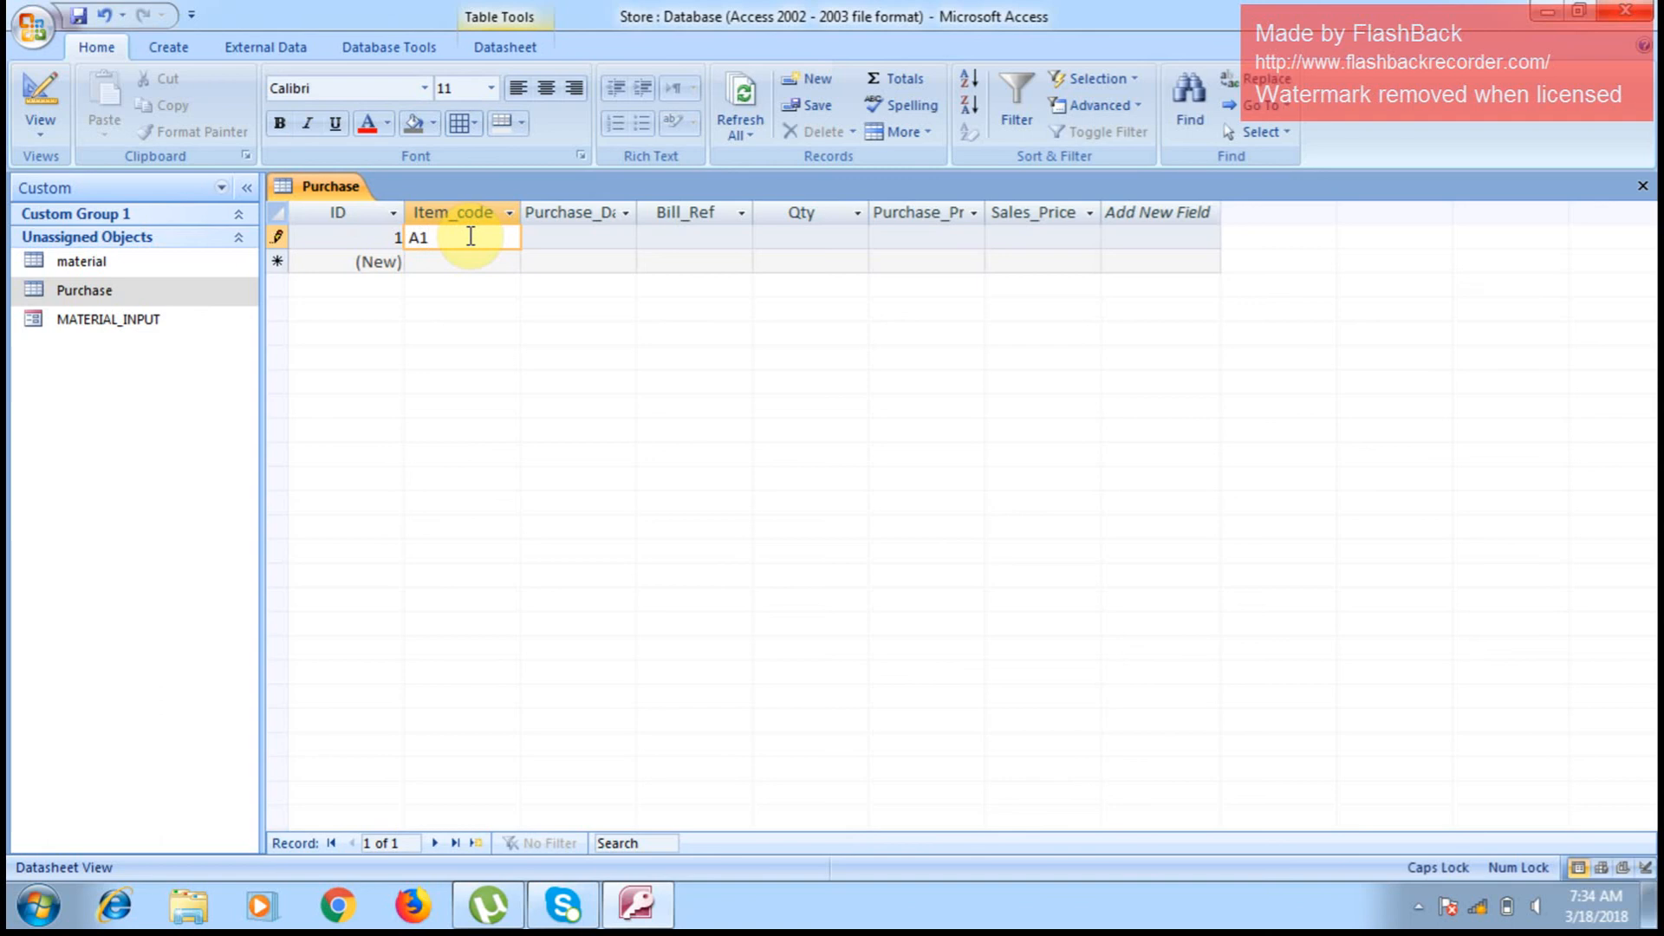
type("001")
key("Tab")
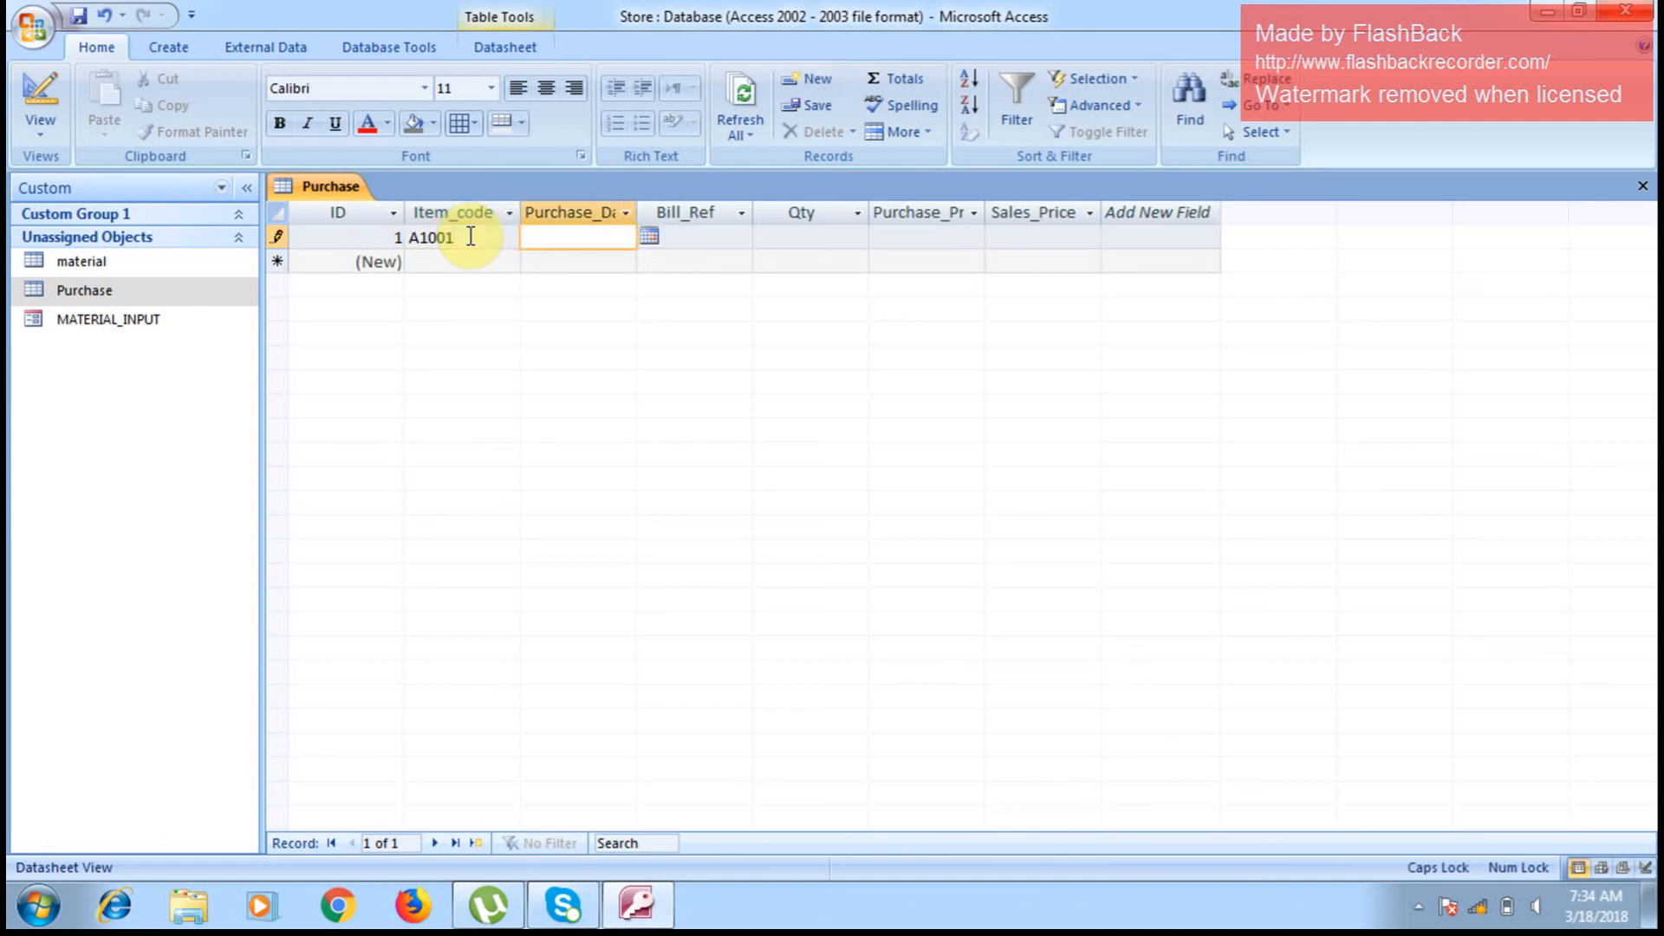
type("18/3/18")
key("Tab")
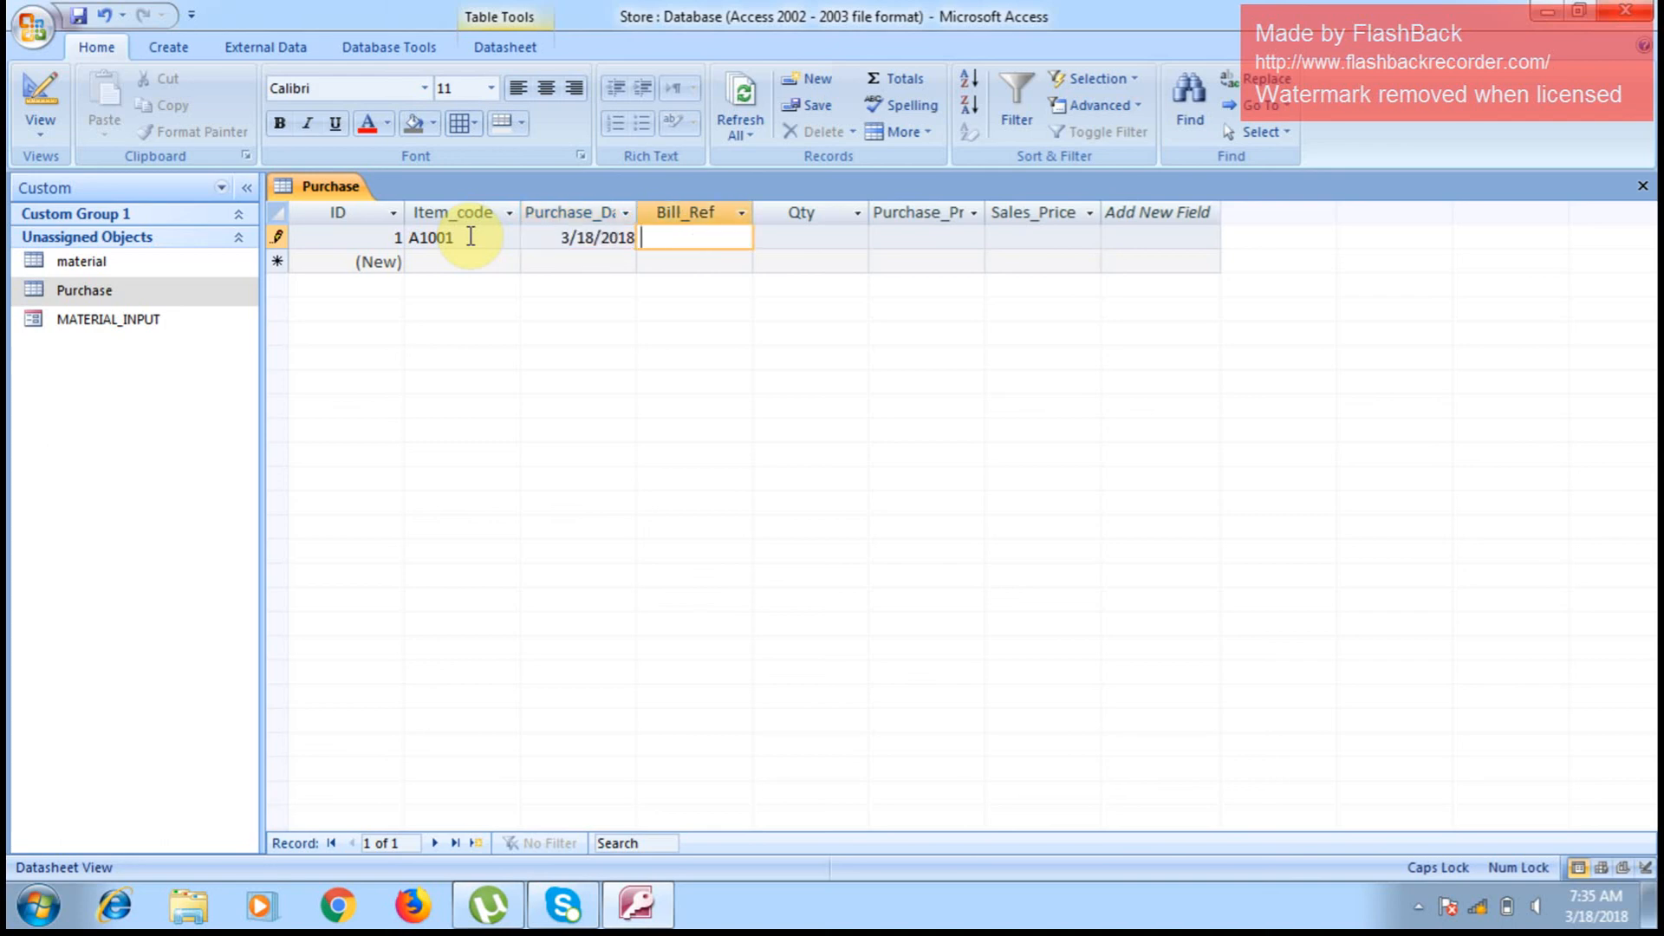
Step: Set the A1001 purchase record's Bill_Ref to SK1004
key("Caps_Lock")
type("sk")
key("BackSpace")
key("BackSpace")
type("sj")
key("BackSpace")
key("BackSpace")
key("Caps_Lock")
type("SK1004")
key("Tab")
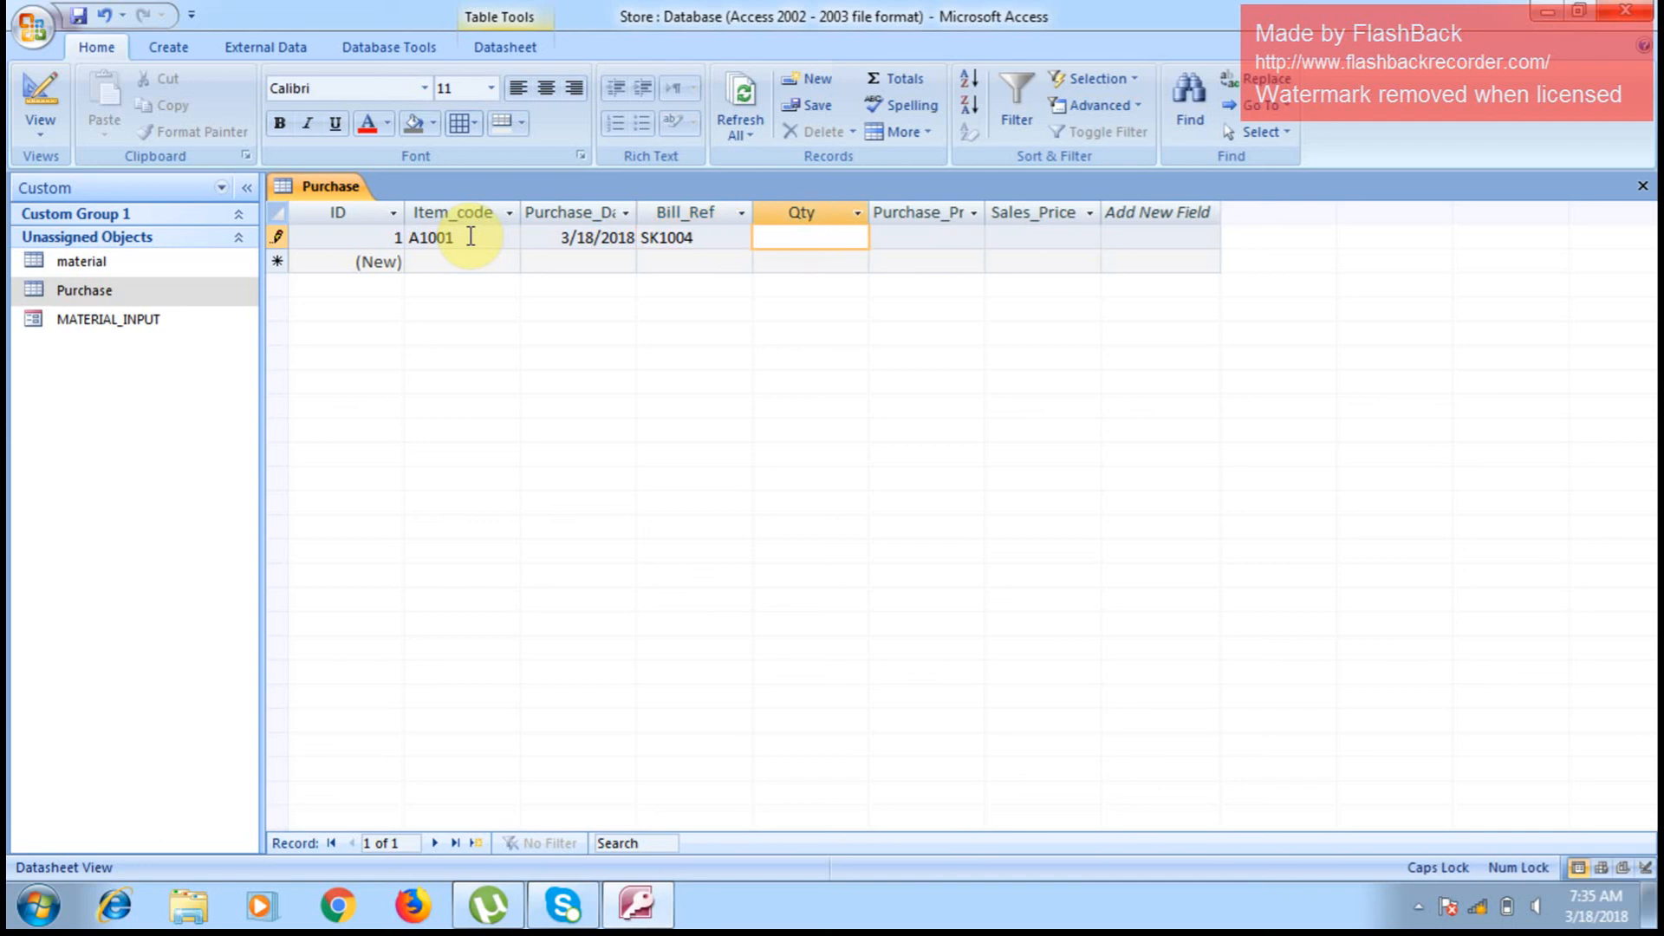
Step: Complete the A1001 purchase record with quantity 100, purchase price 10000 and sales price 12000
type("100")
key("Tab")
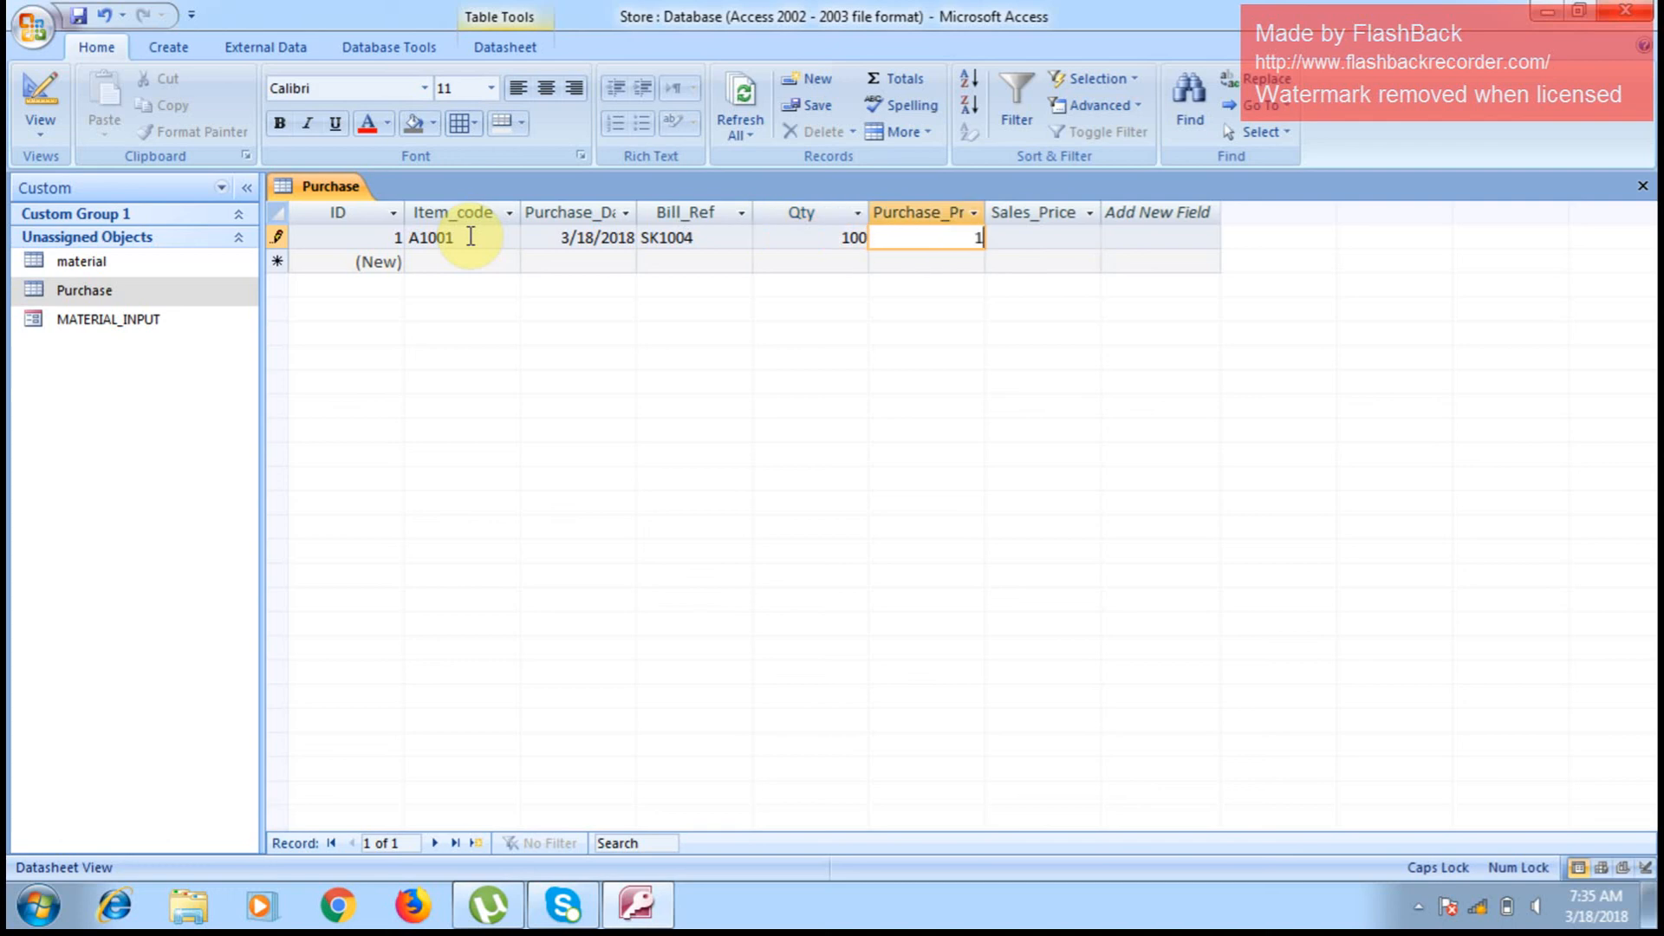
type("10000")
key("Tab")
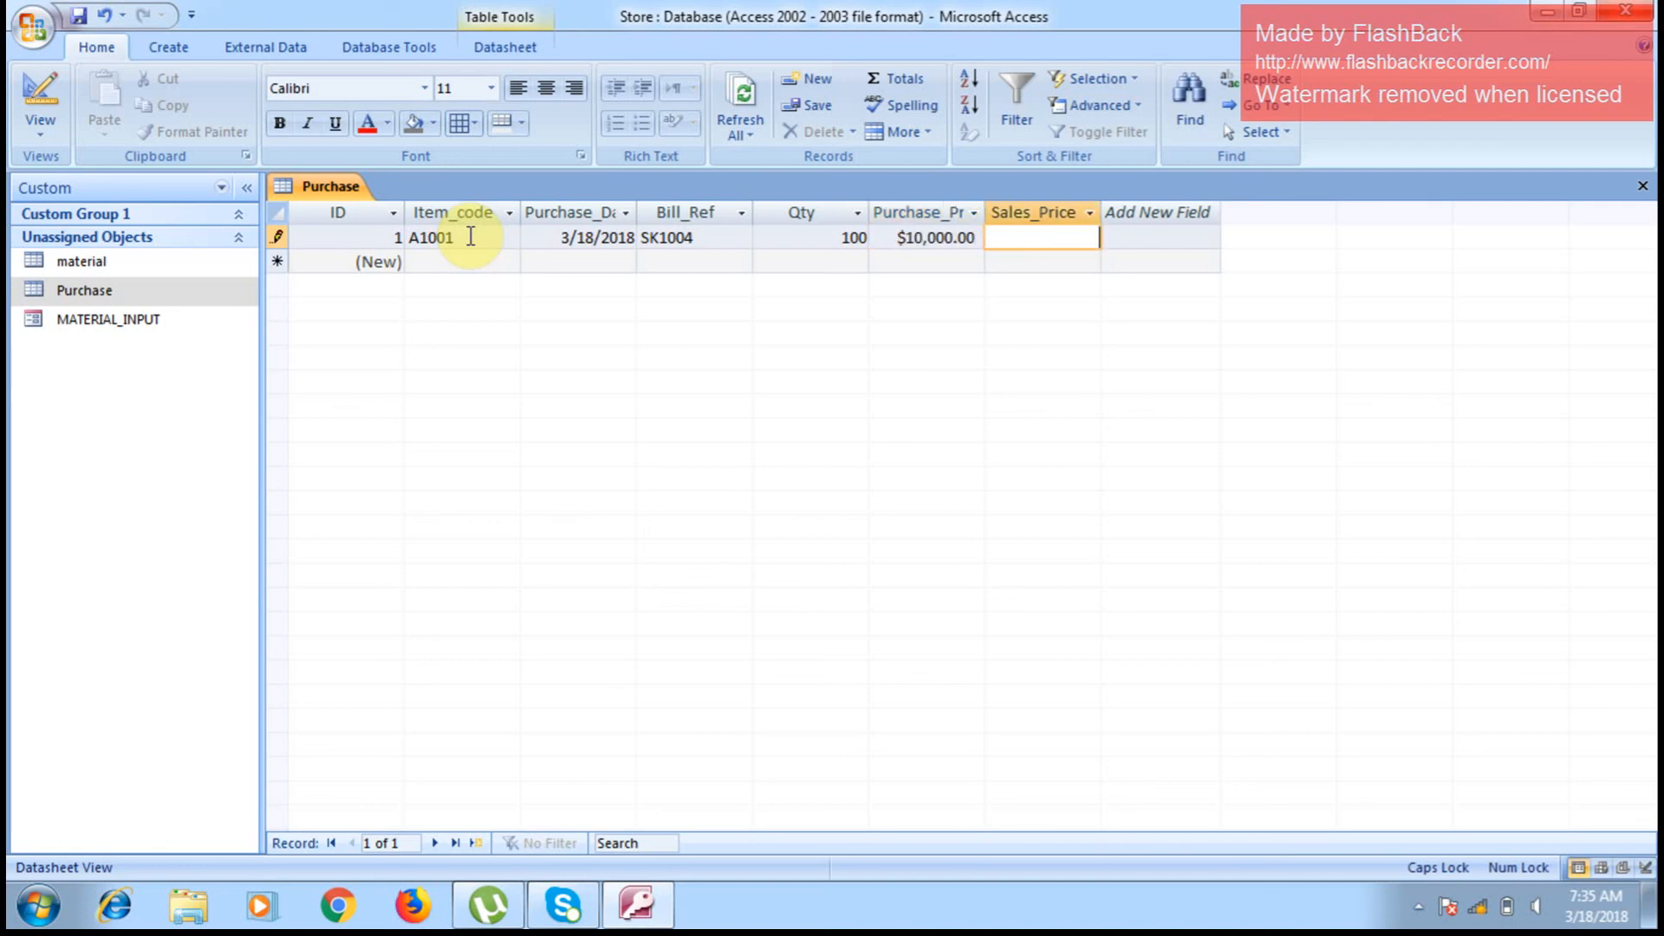
type("12")
type("000")
key("Tab")
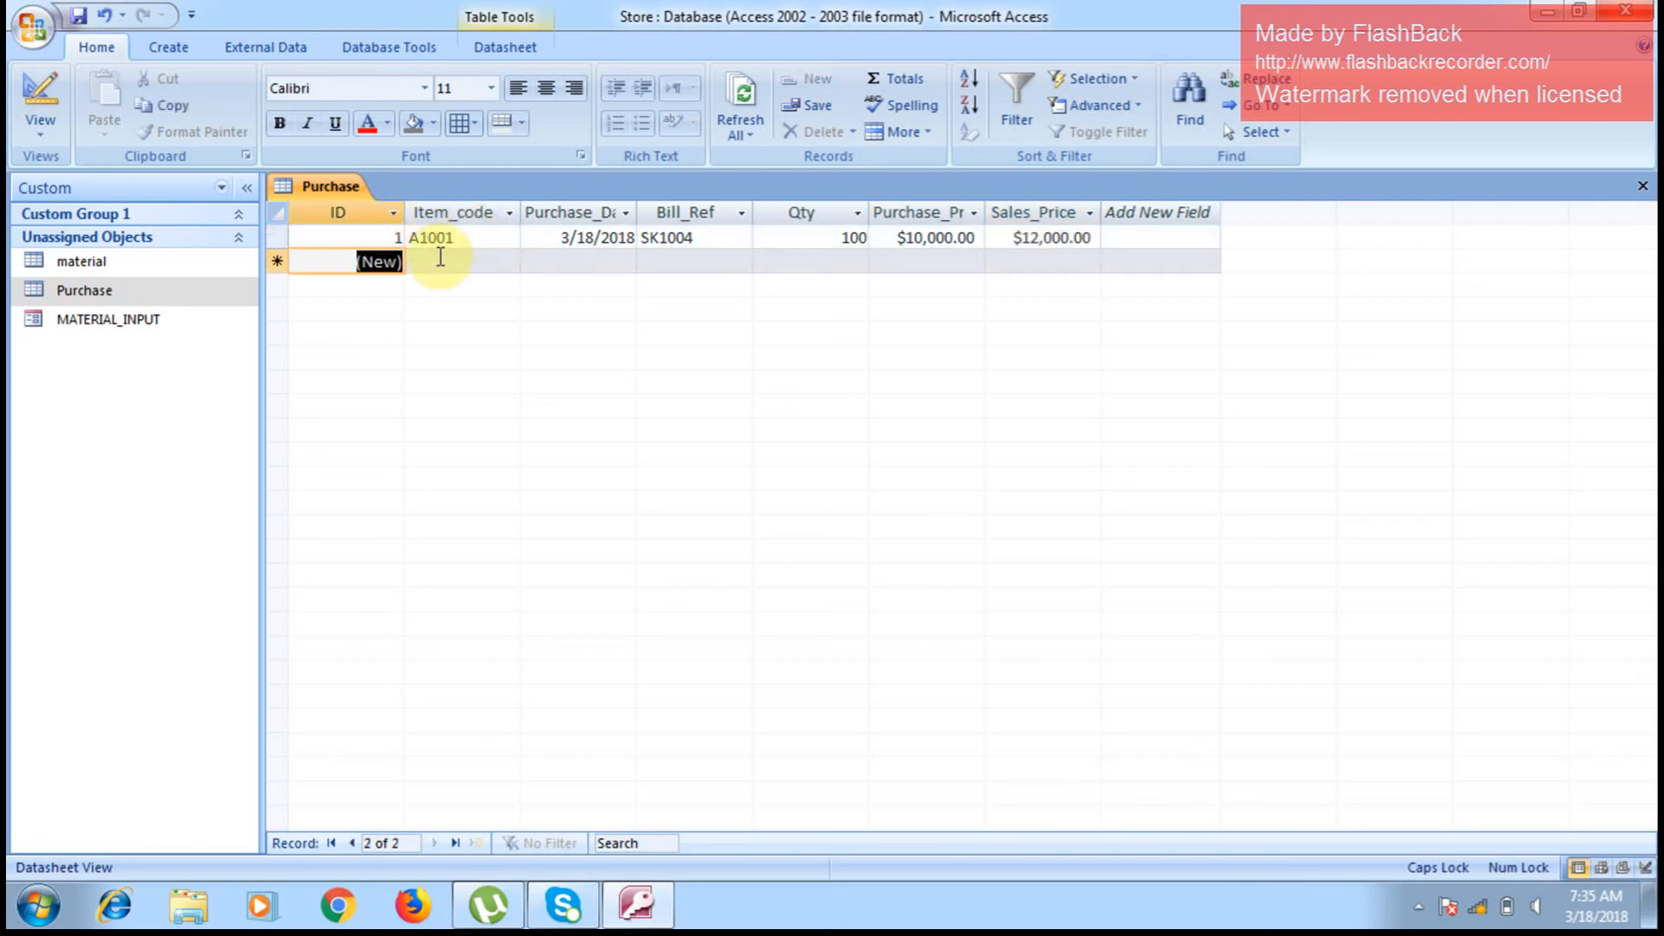
Step: Check the item codes in the material table, and close both the material and Purchase tables
left_click(466, 262)
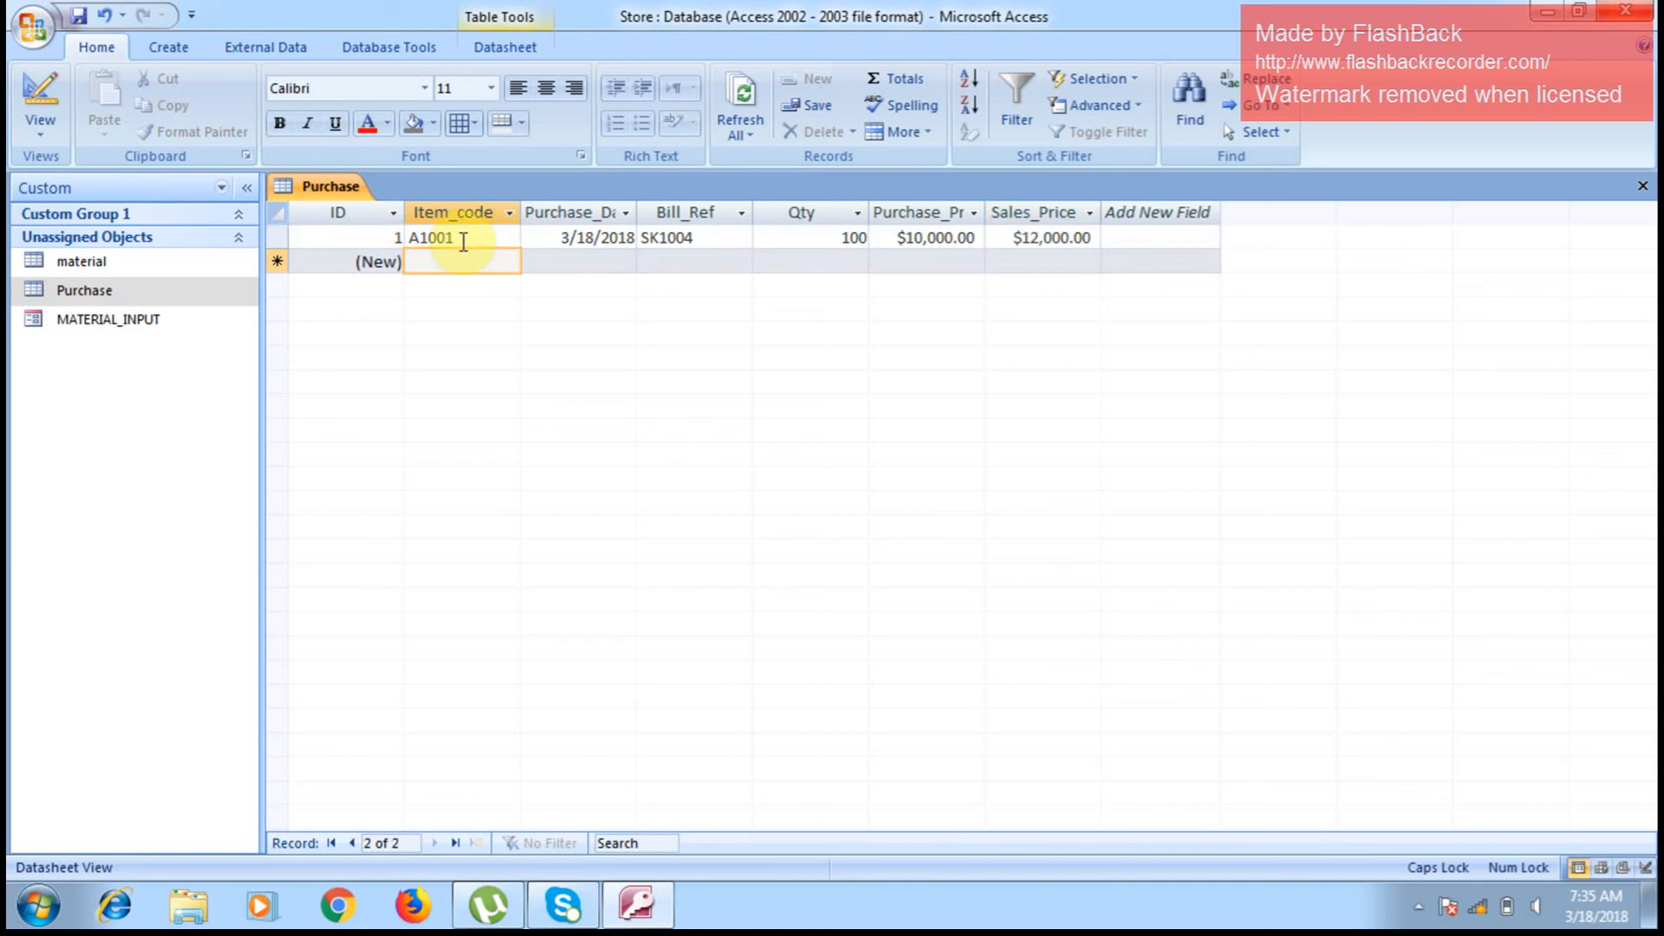
double_click(116, 264)
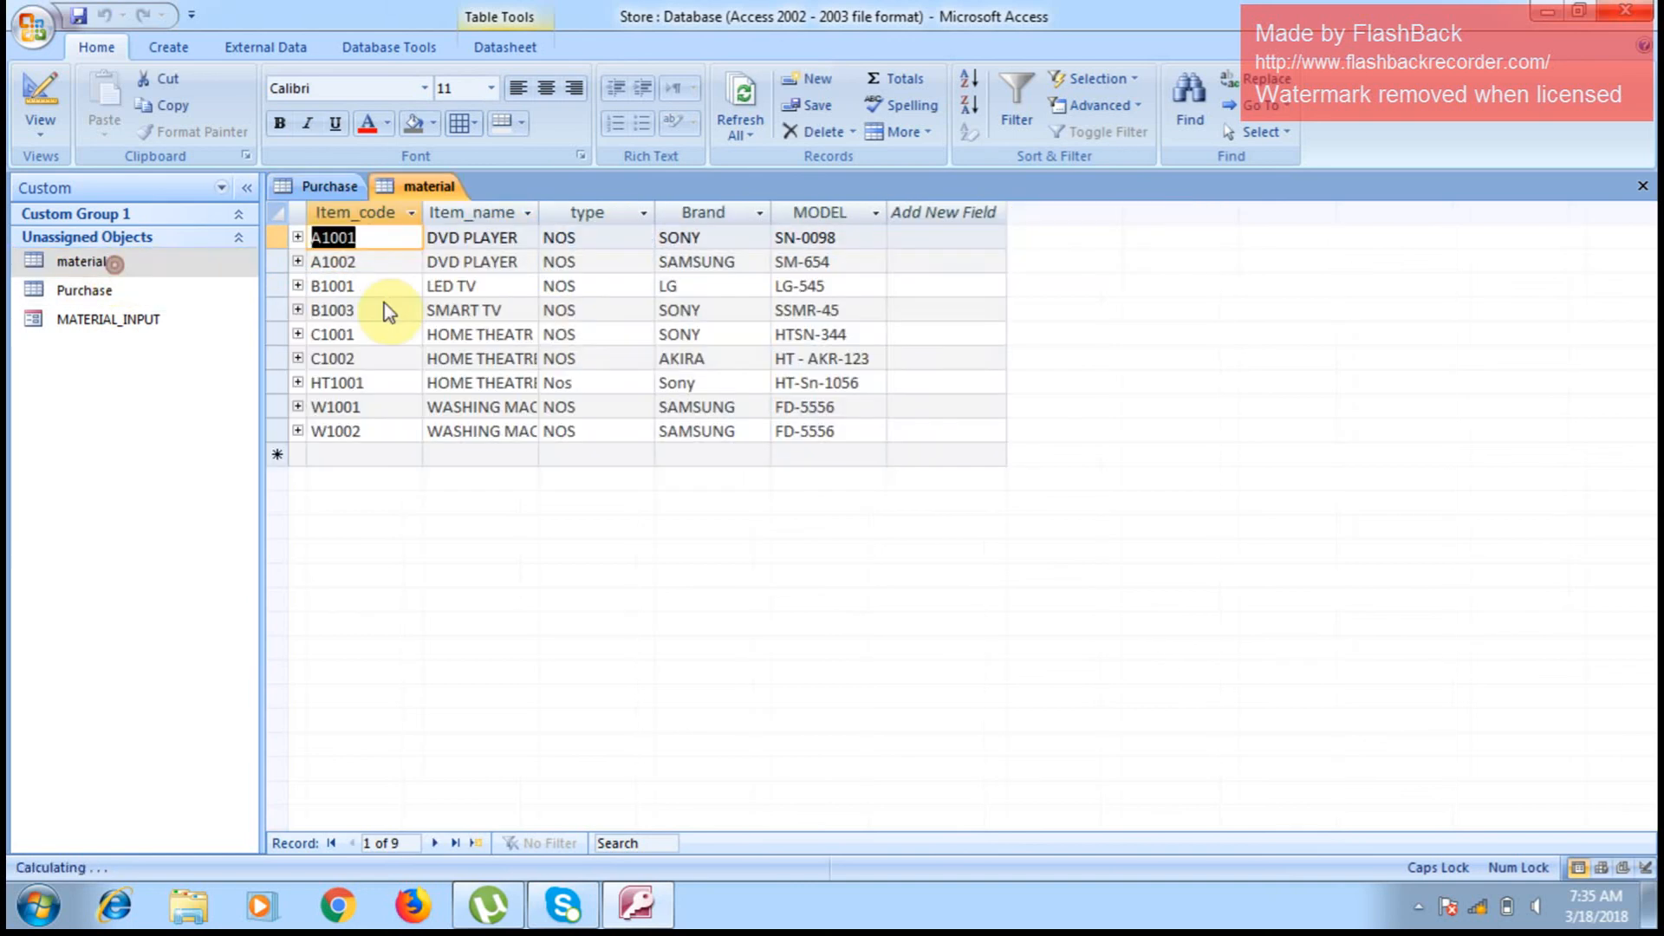
left_click(1643, 185)
left_click(691, 262)
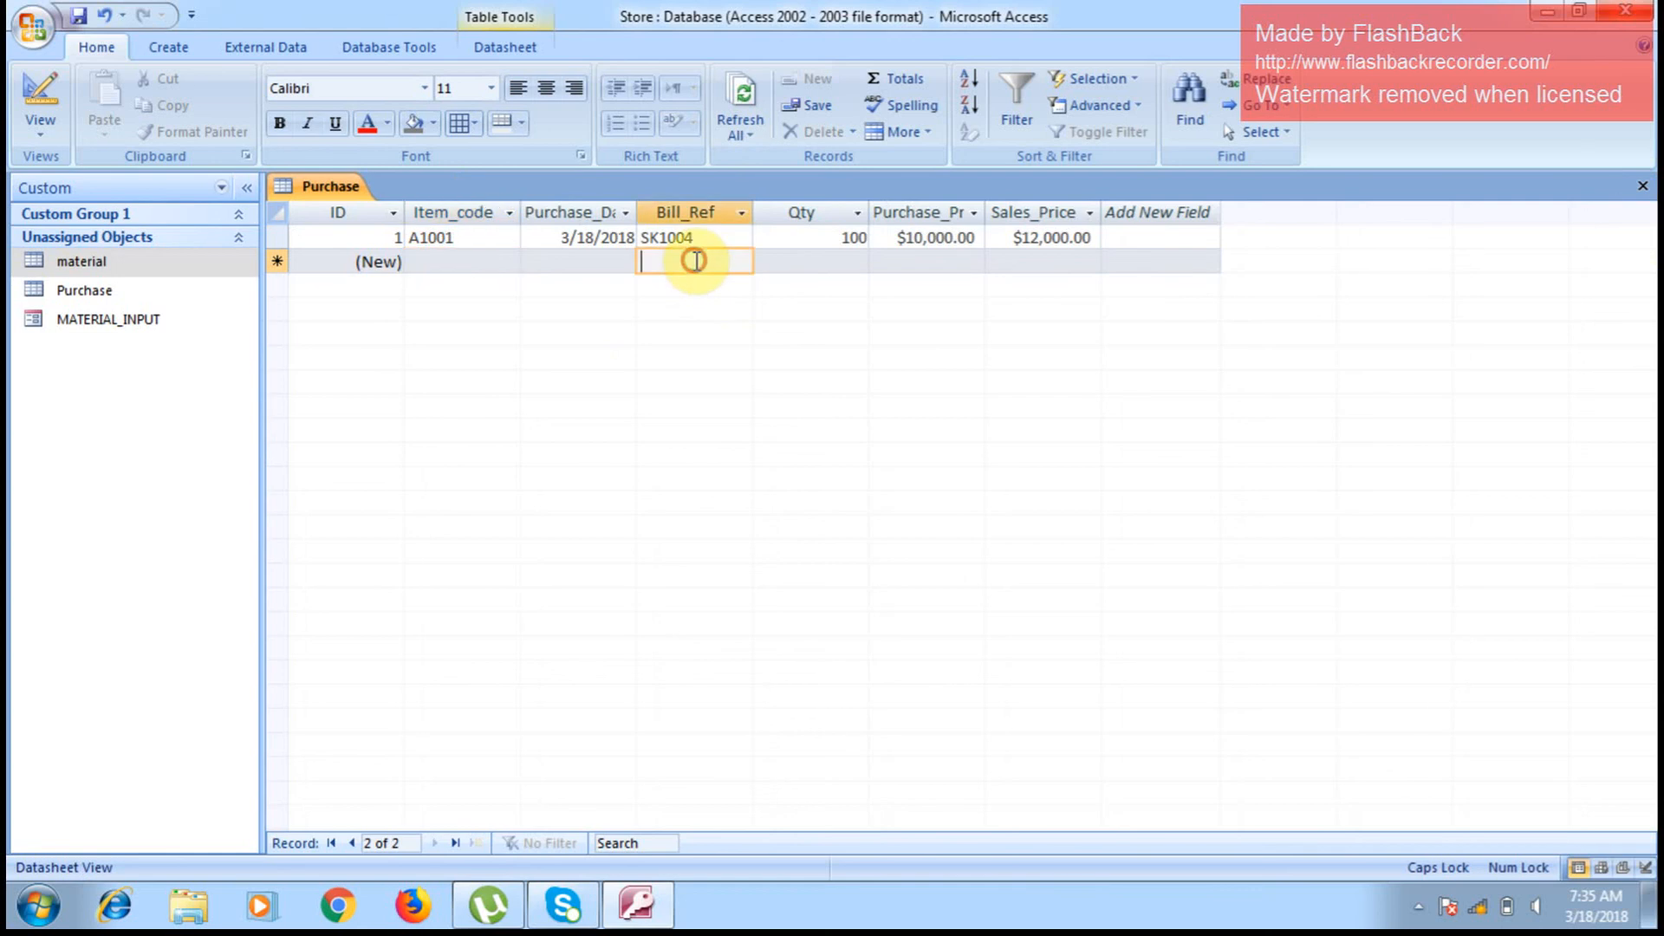
left_click(1642, 187)
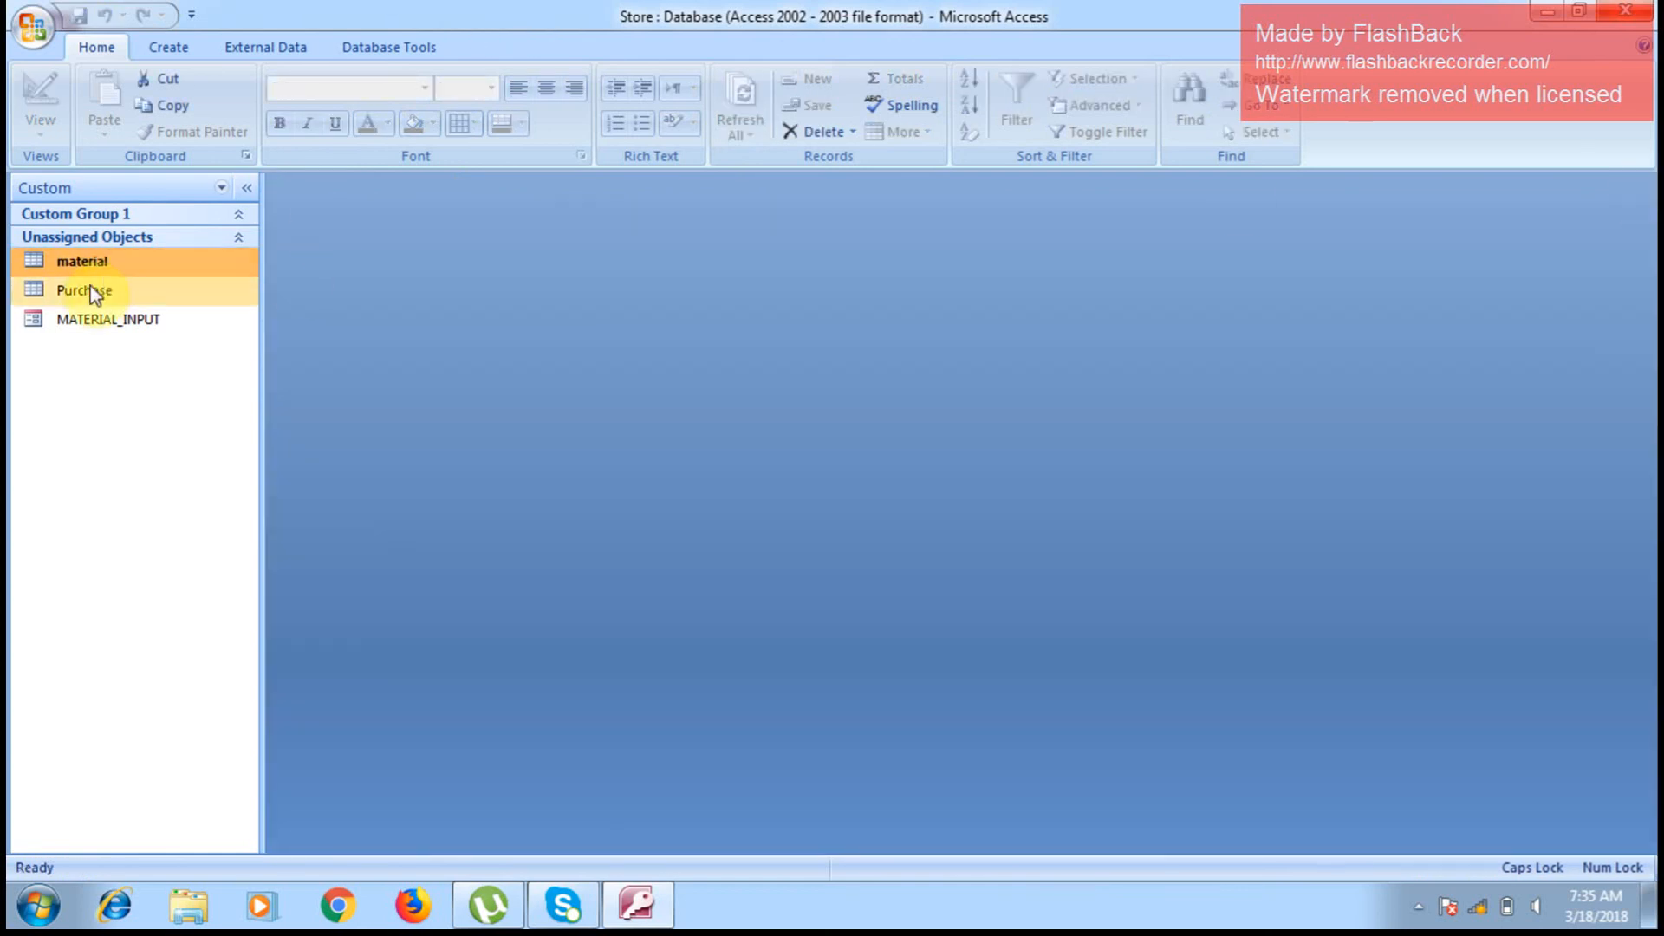
Step: Open the material table and examine the related purchase record of item A1001, including its quantity and prices
double_click(86, 263)
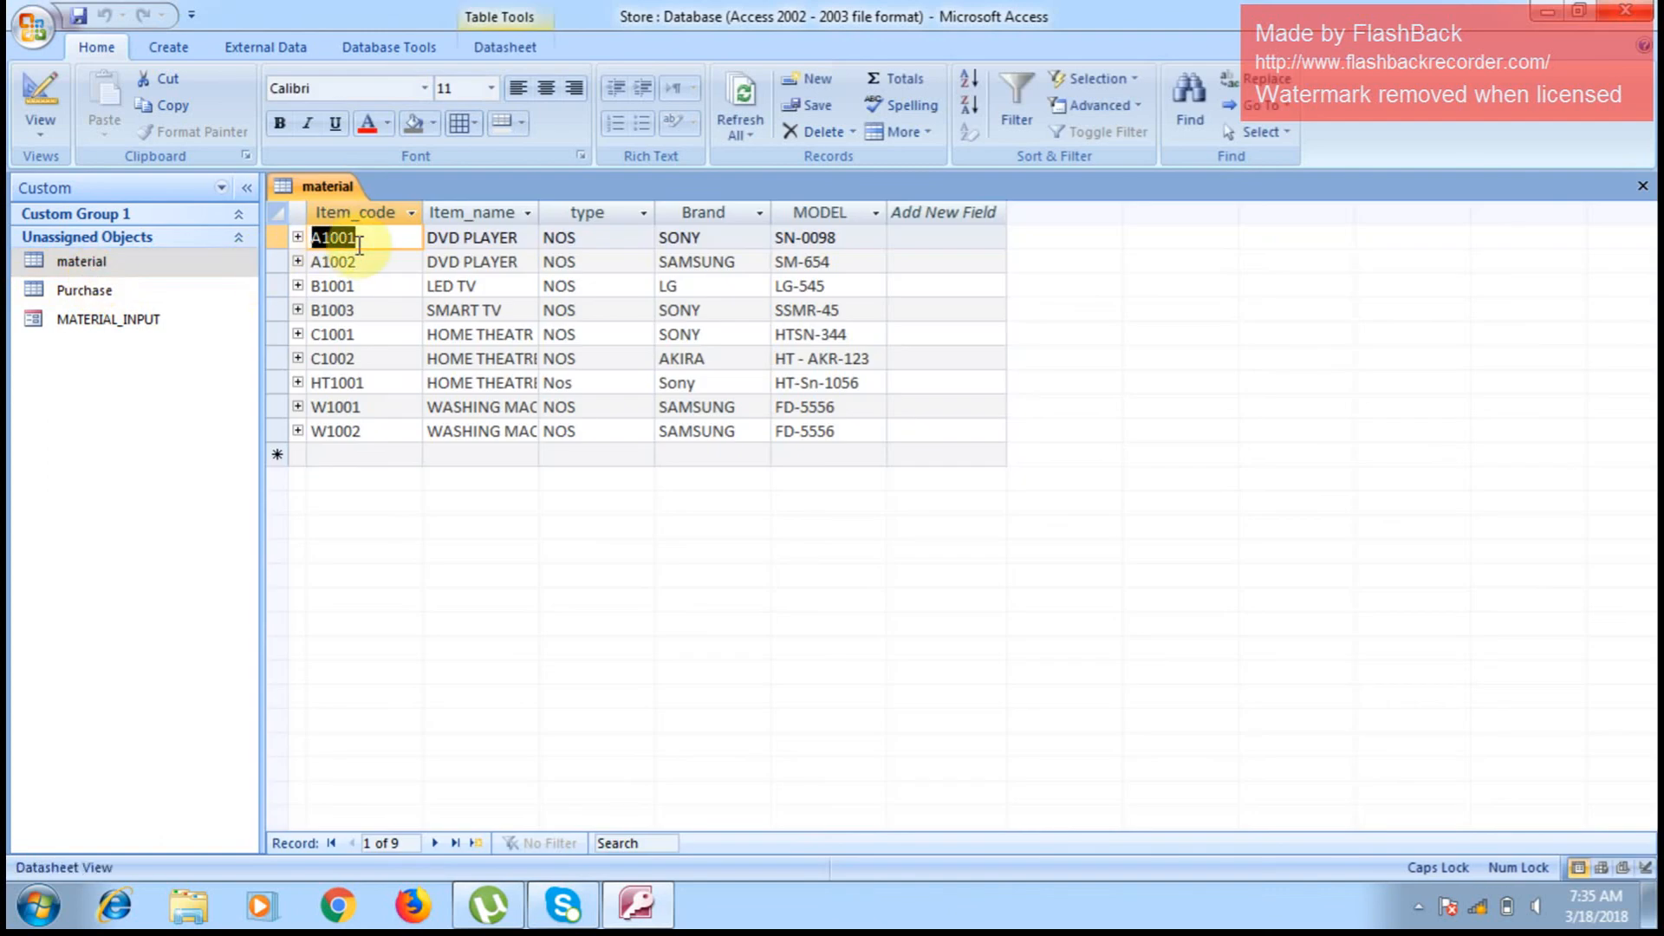
left_click(297, 238)
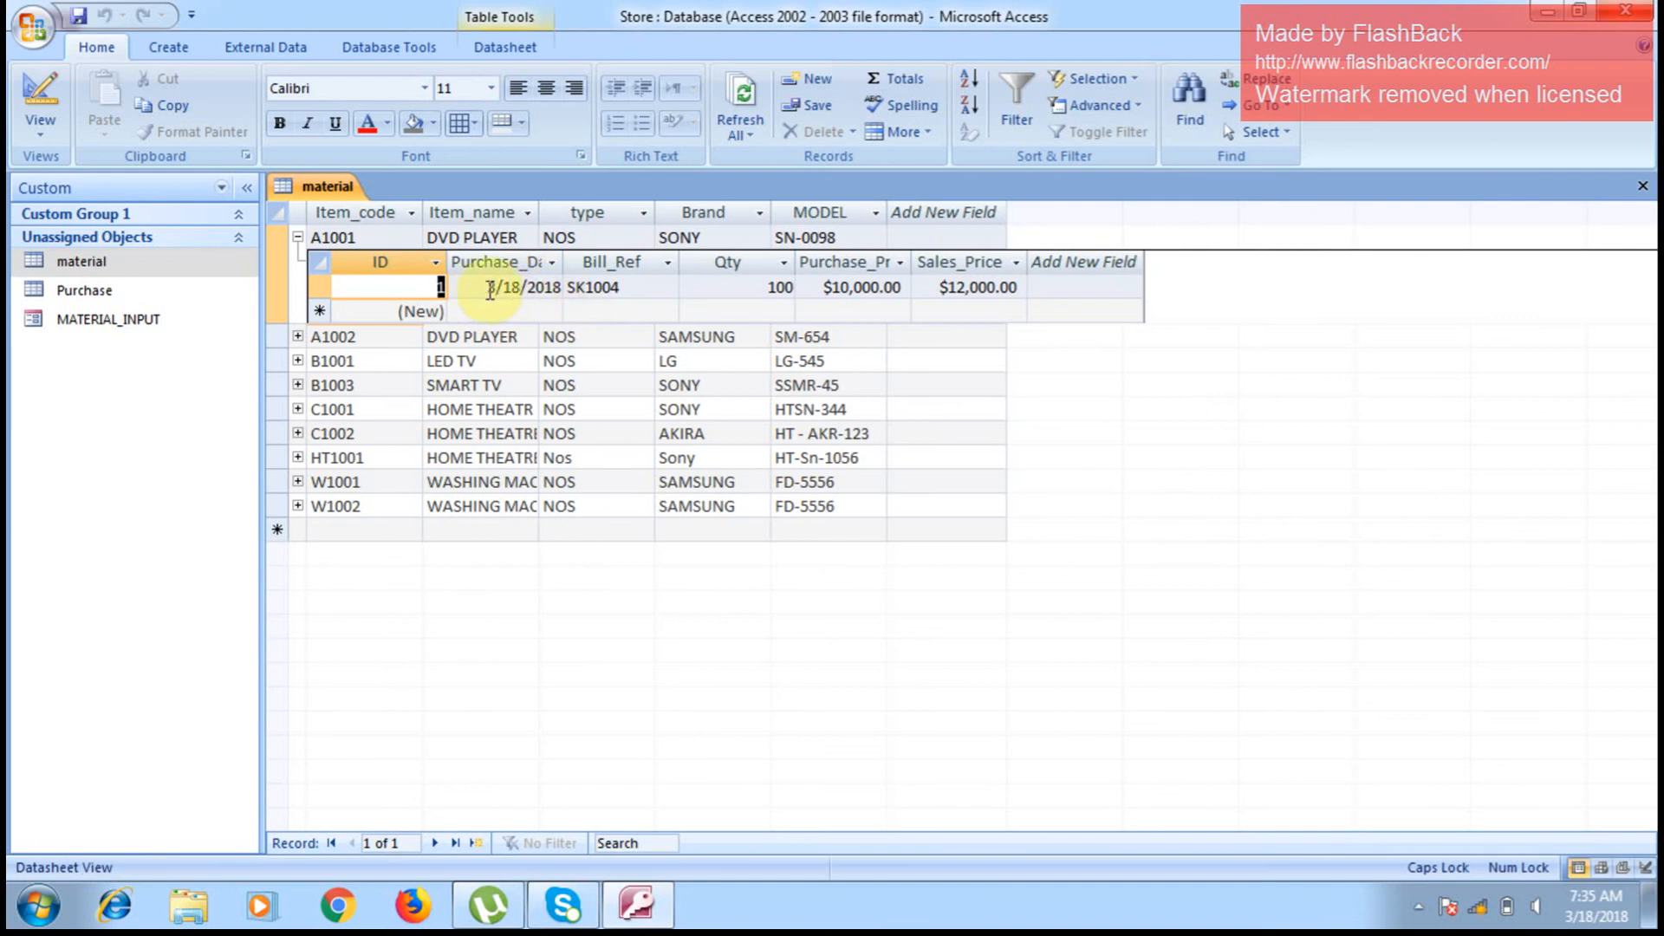
double_click(751, 290)
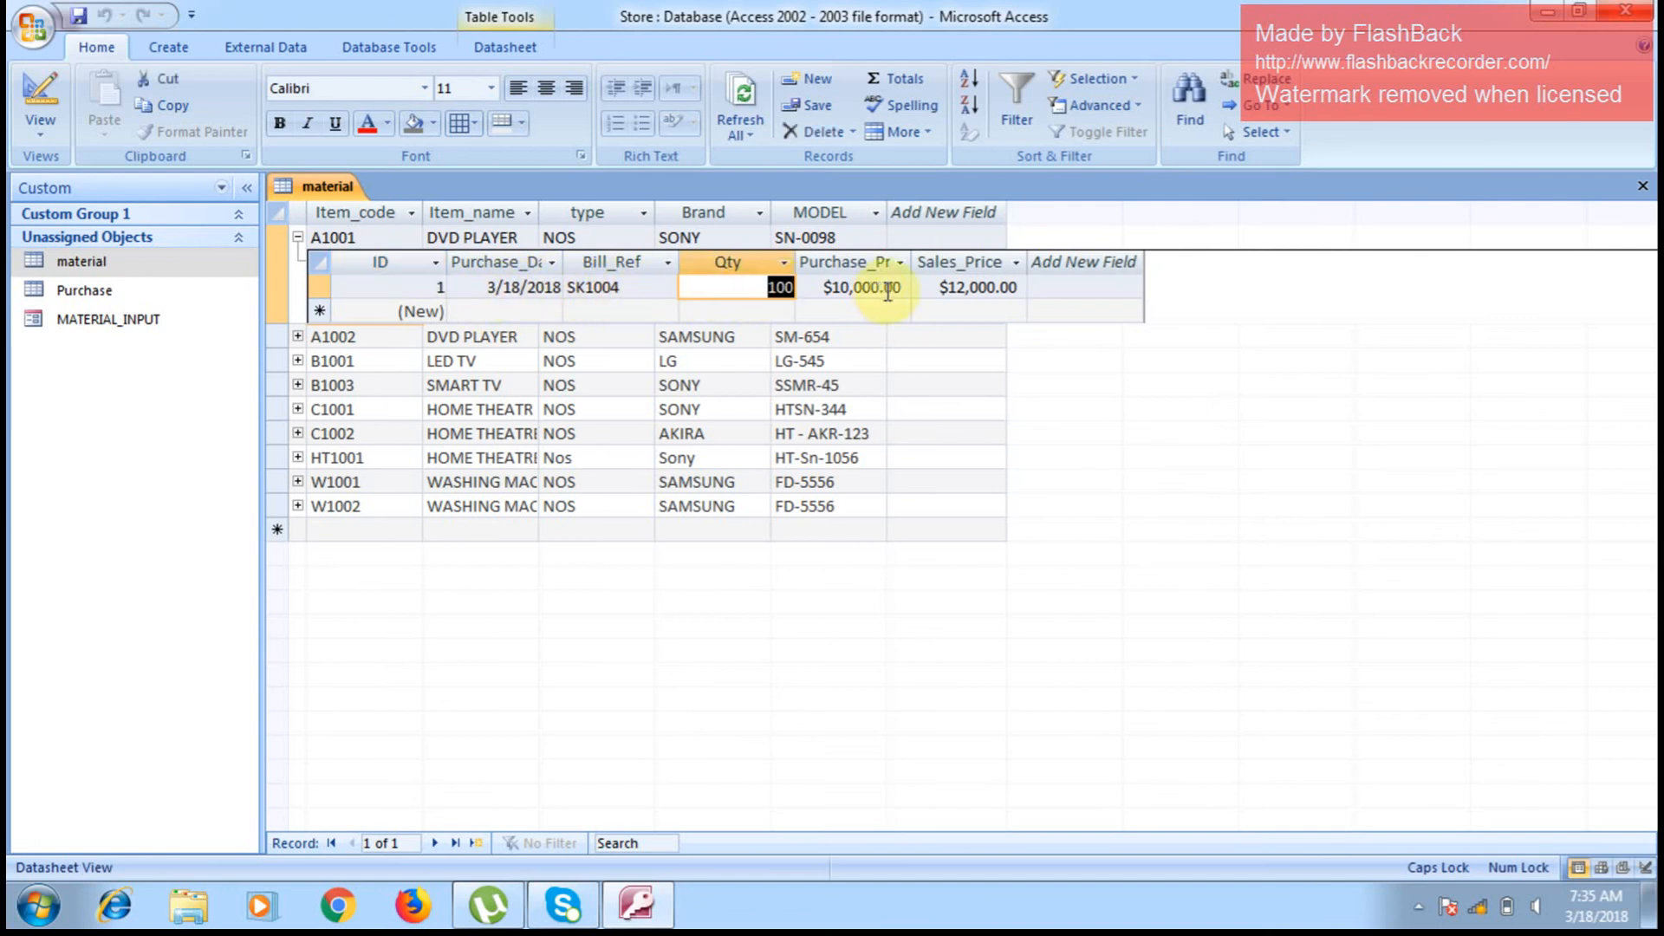
key("Tab")
key("Tab")
left_click(1108, 303)
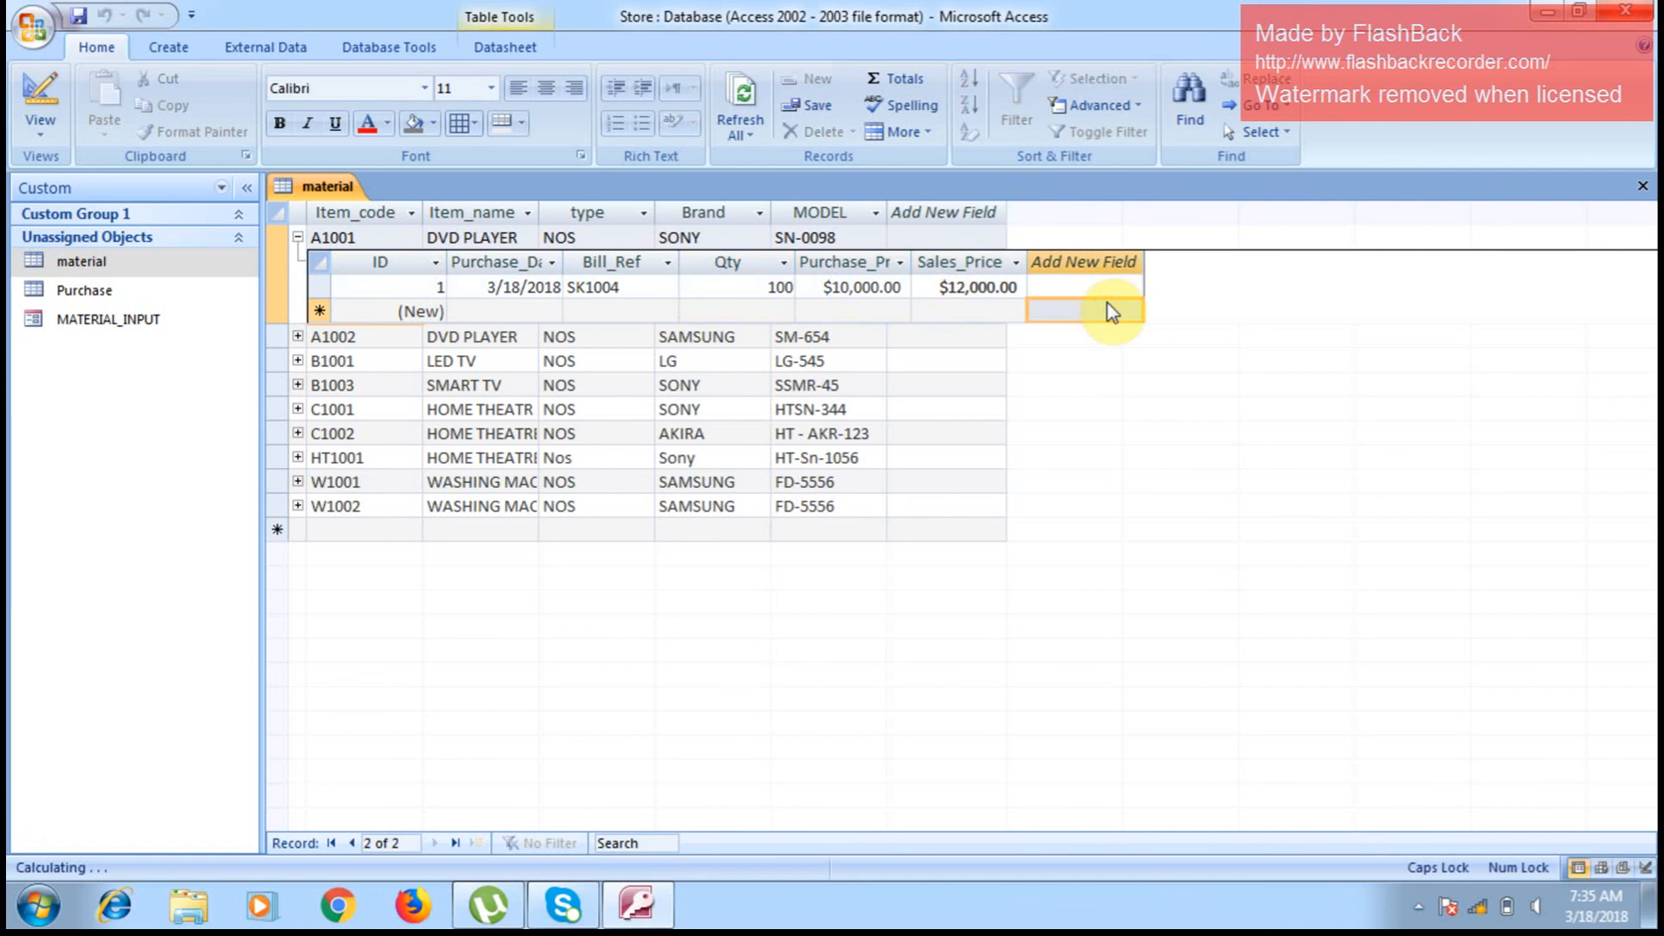
Step: Check item A1002 for related purchases, collapse both items' subdatasheets and close the material table
left_click(297, 335)
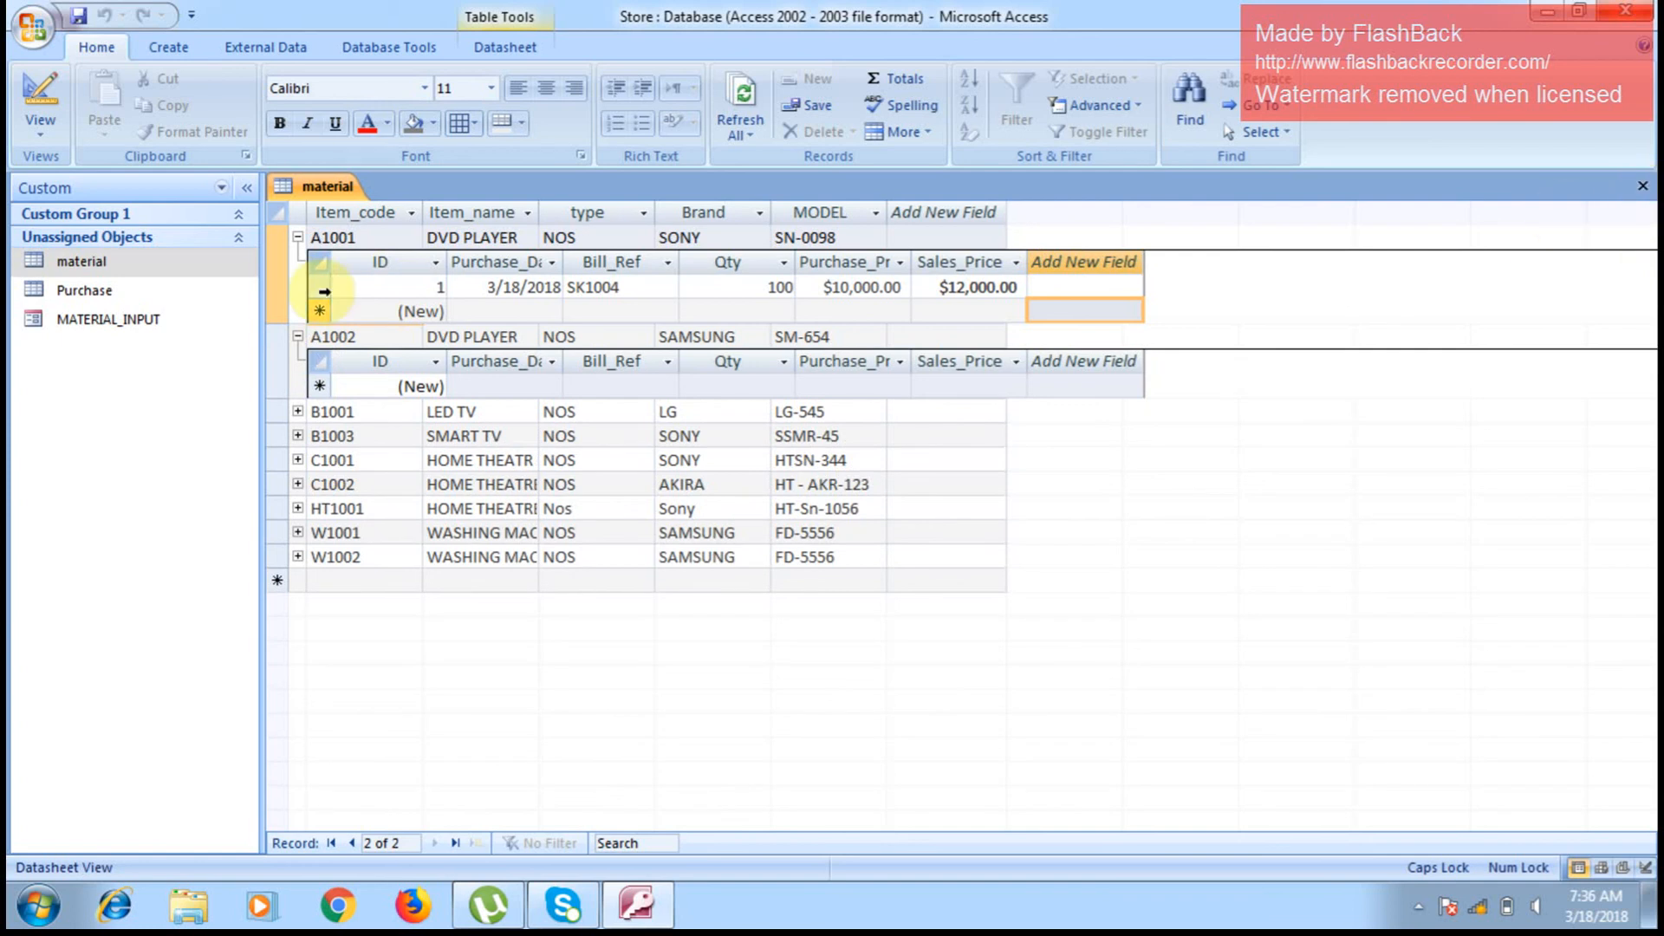
left_click(297, 337)
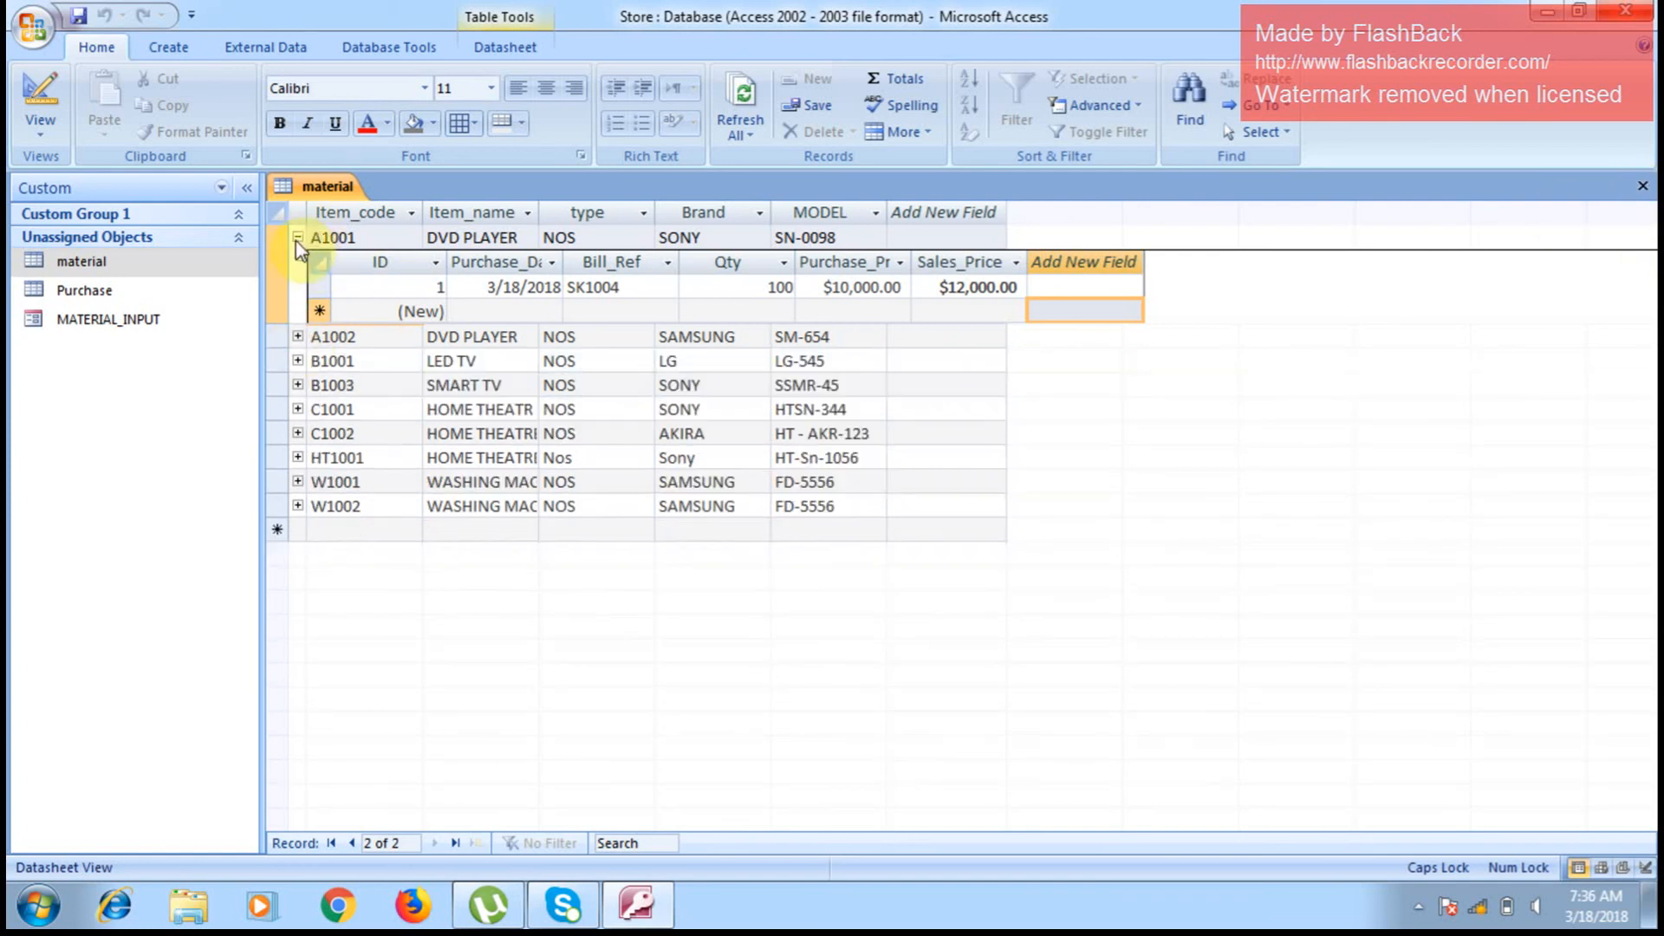
left_click(297, 237)
left_click(913, 453)
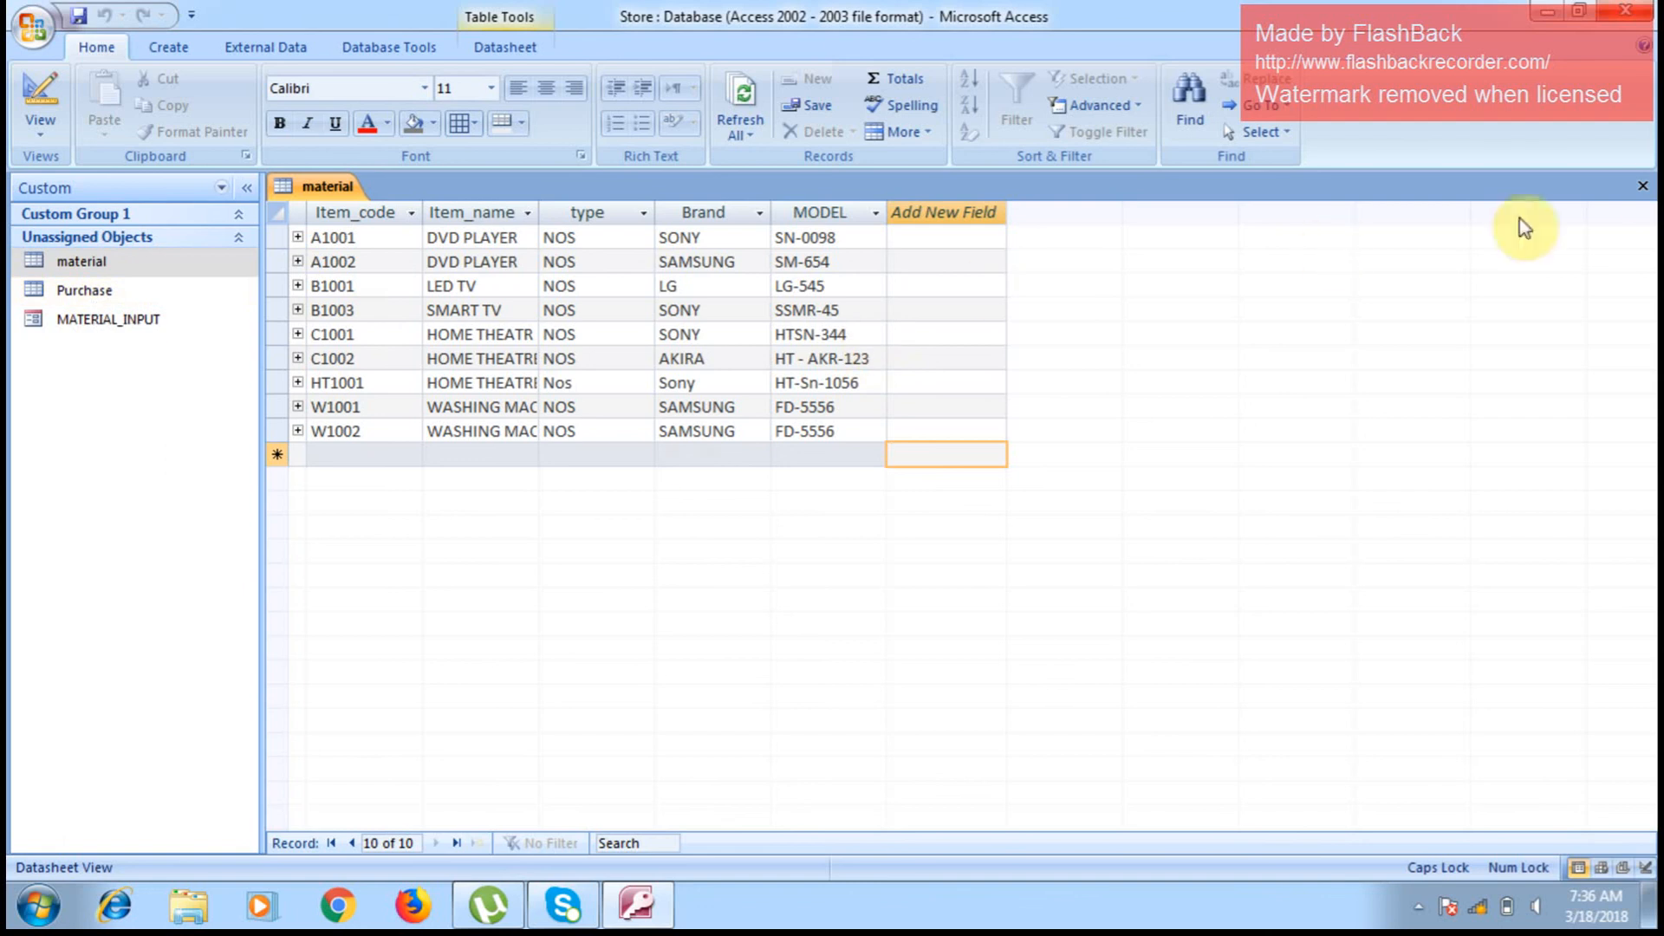
left_click(1643, 187)
Step: Open the Purchase table and start a second record with the nonexistent item code FGFGFGG and purchase date 5/6/2018
double_click(82, 292)
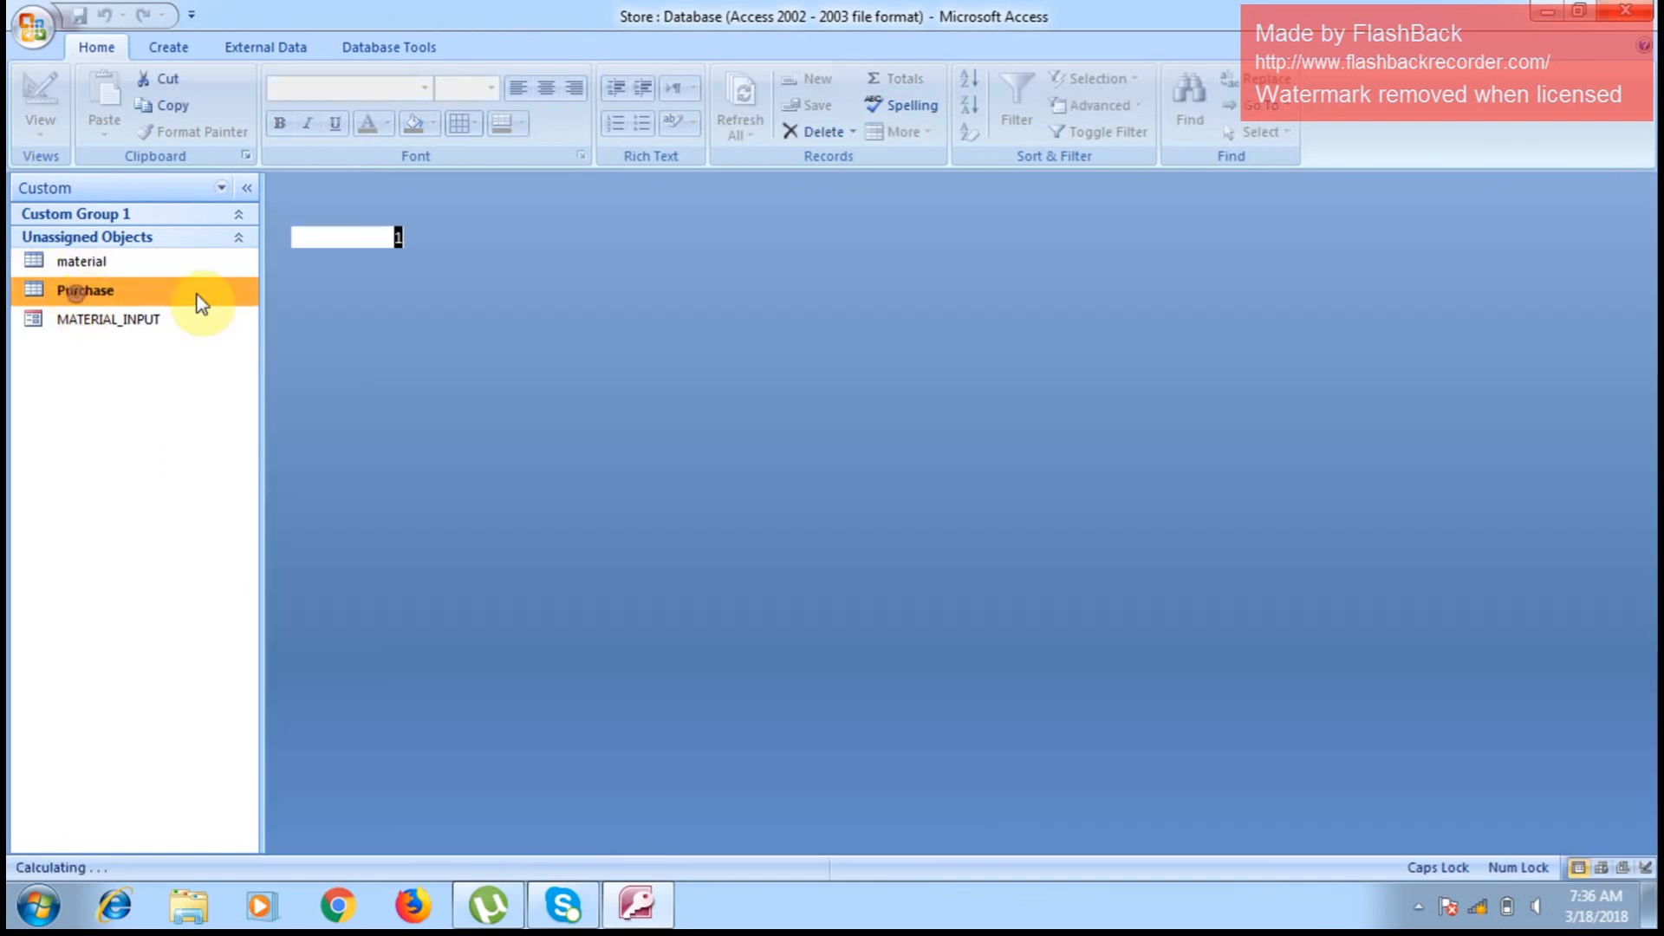
left_click(431, 261)
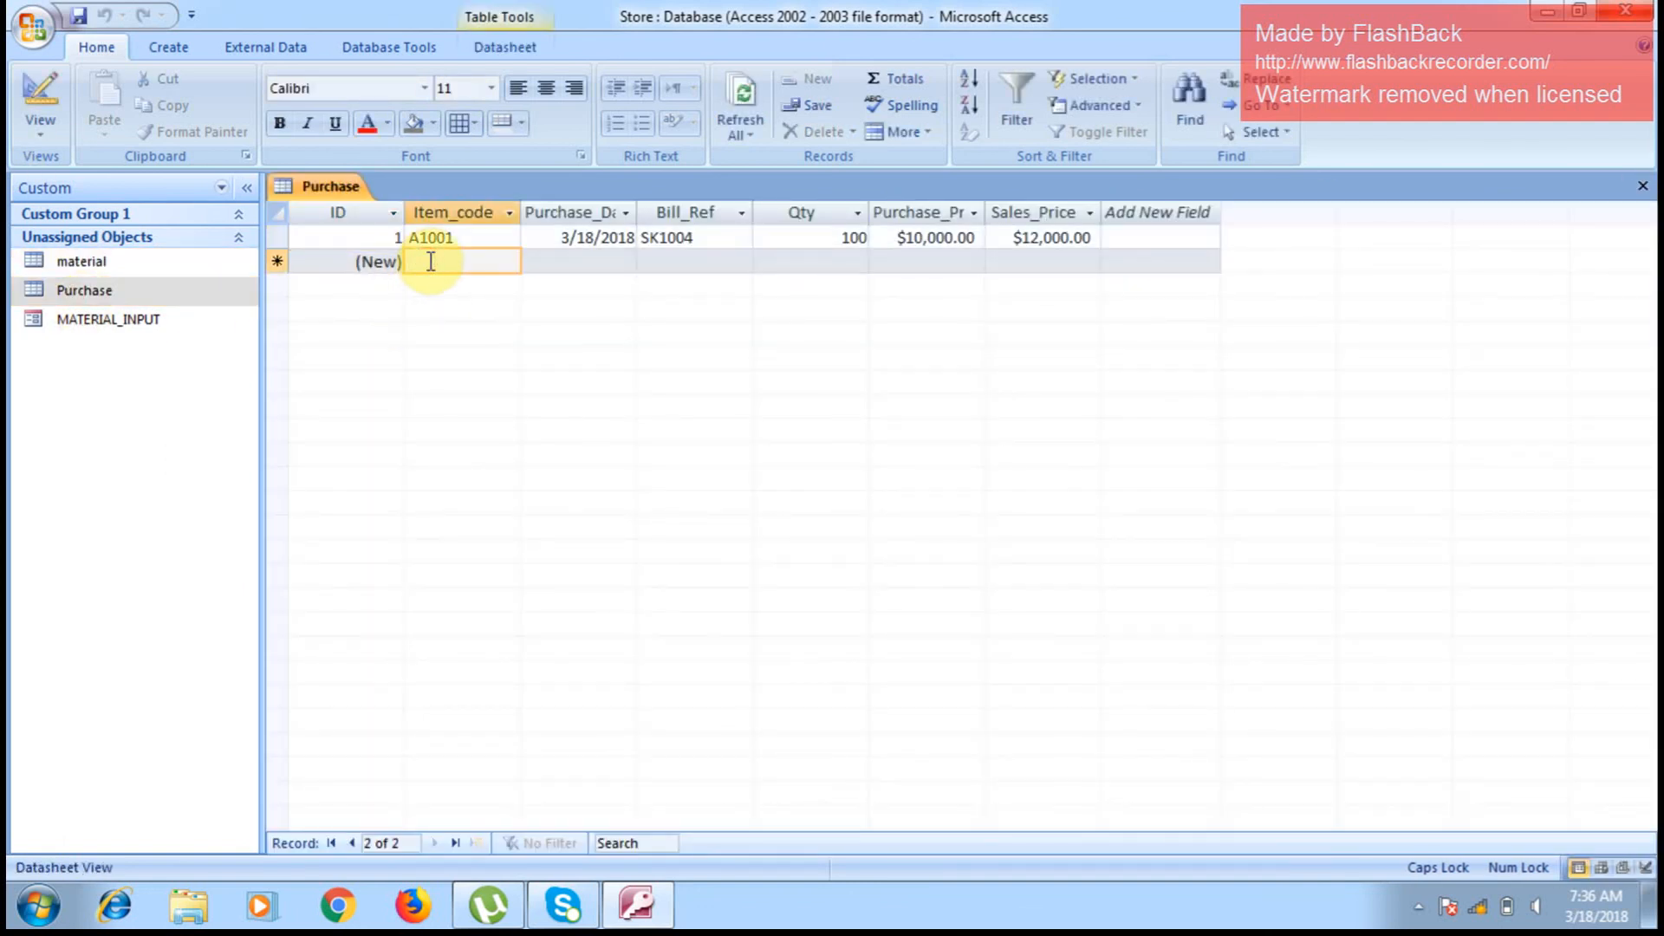
type("FGFGFGG")
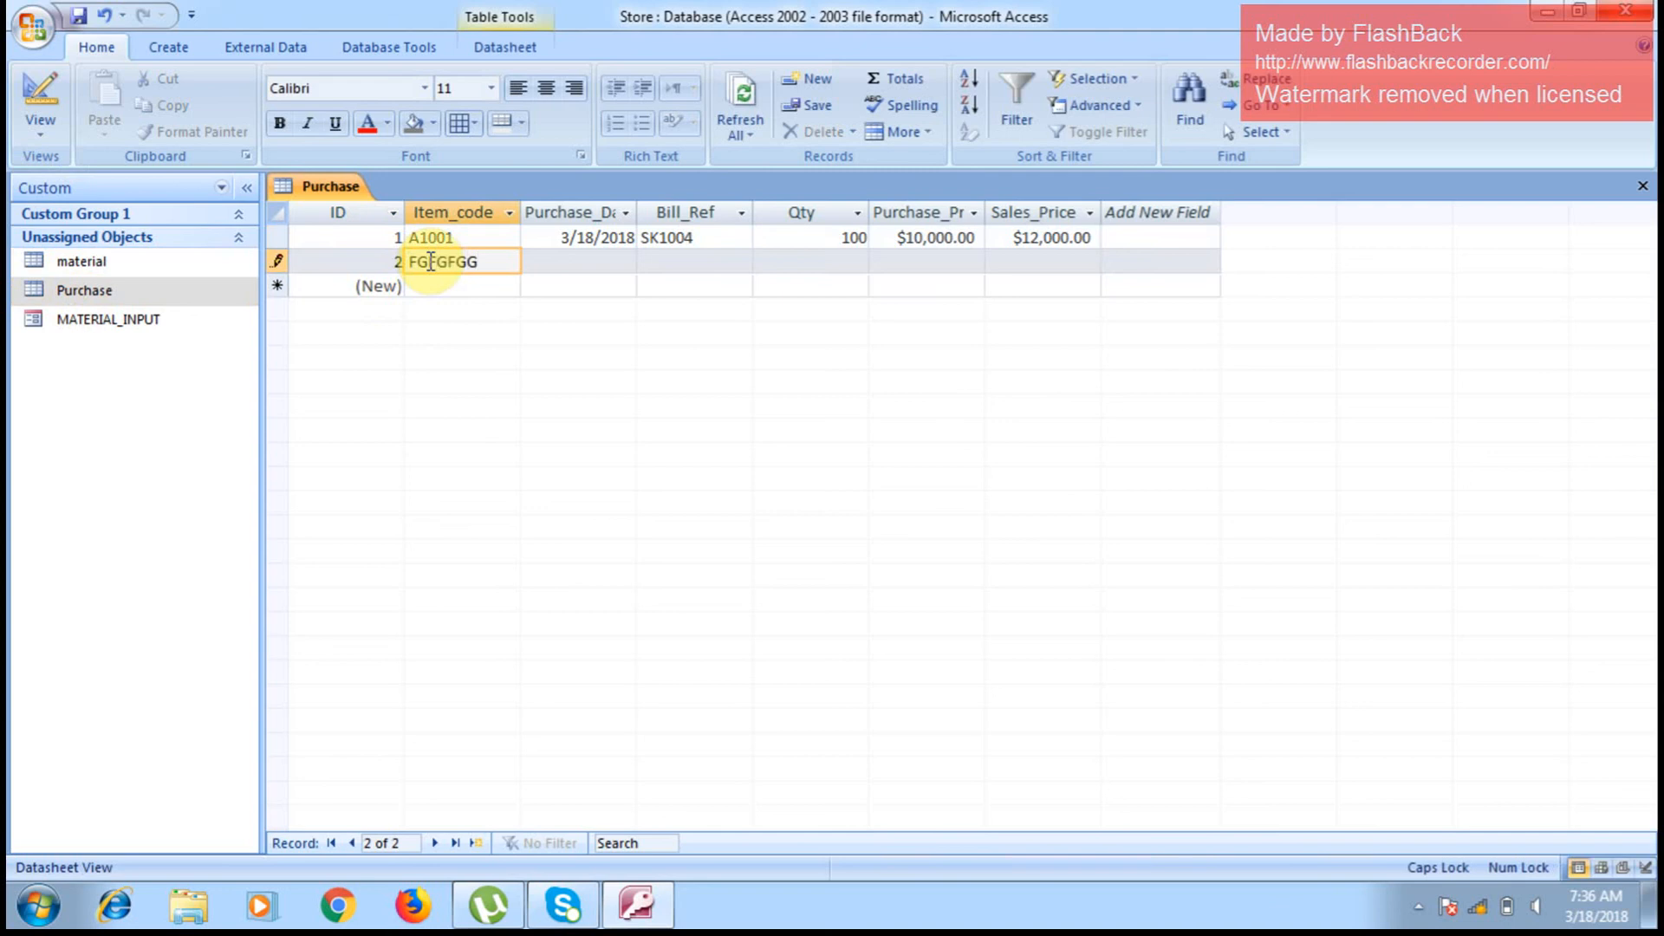
key("Tab")
type("5/6")
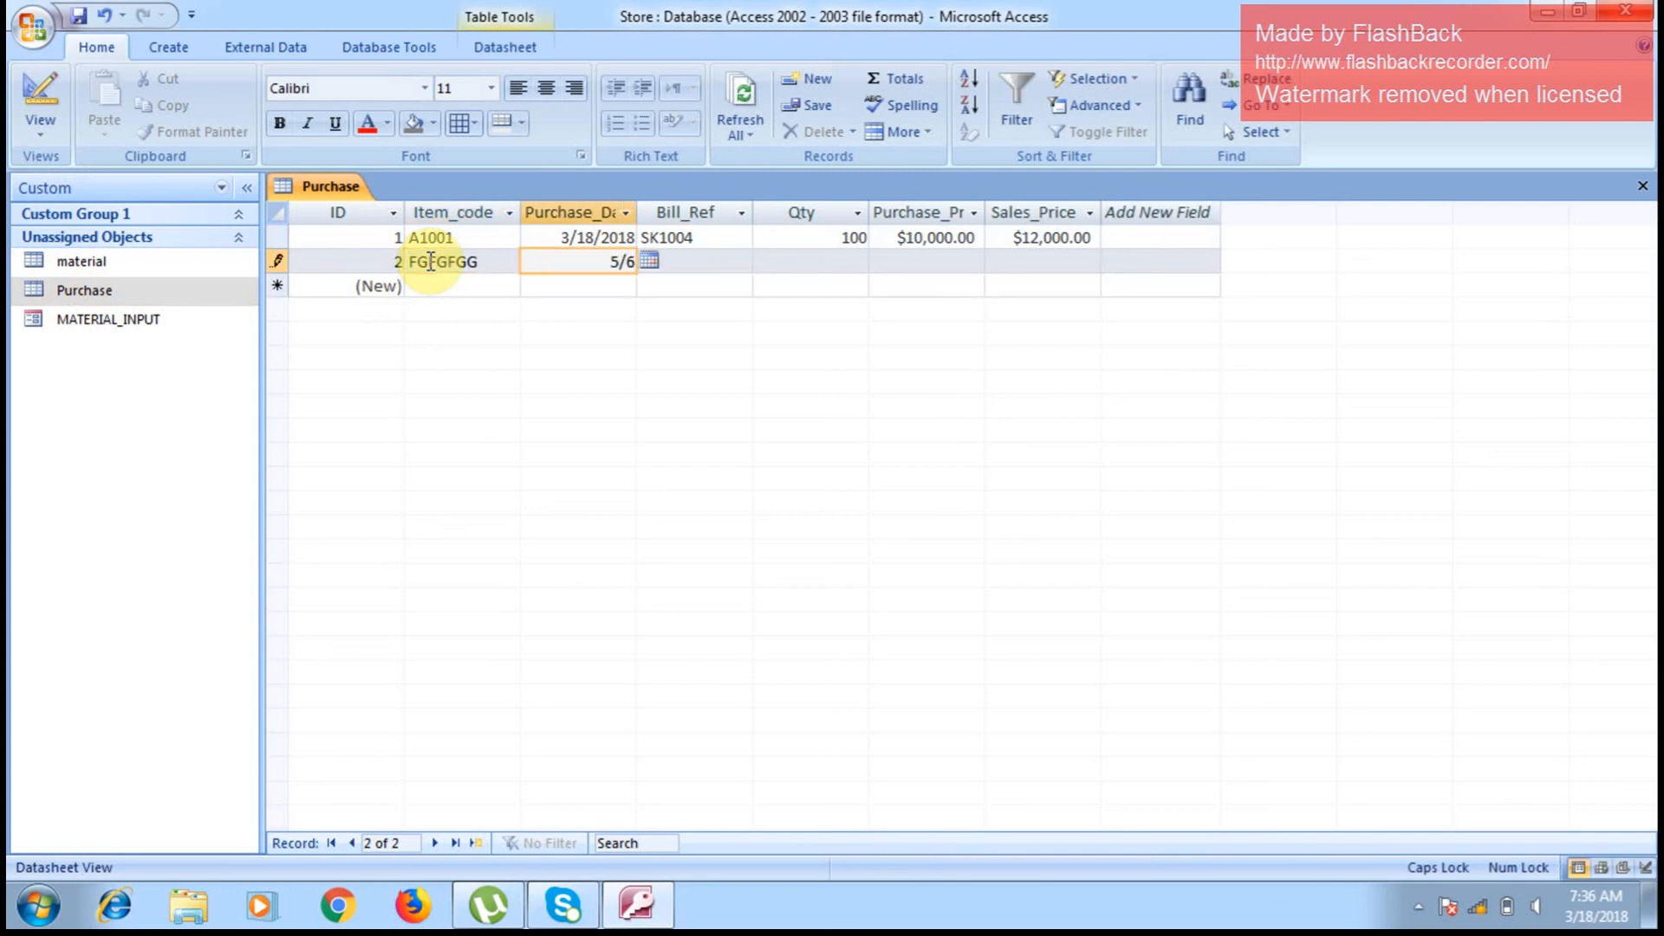
key("Tab")
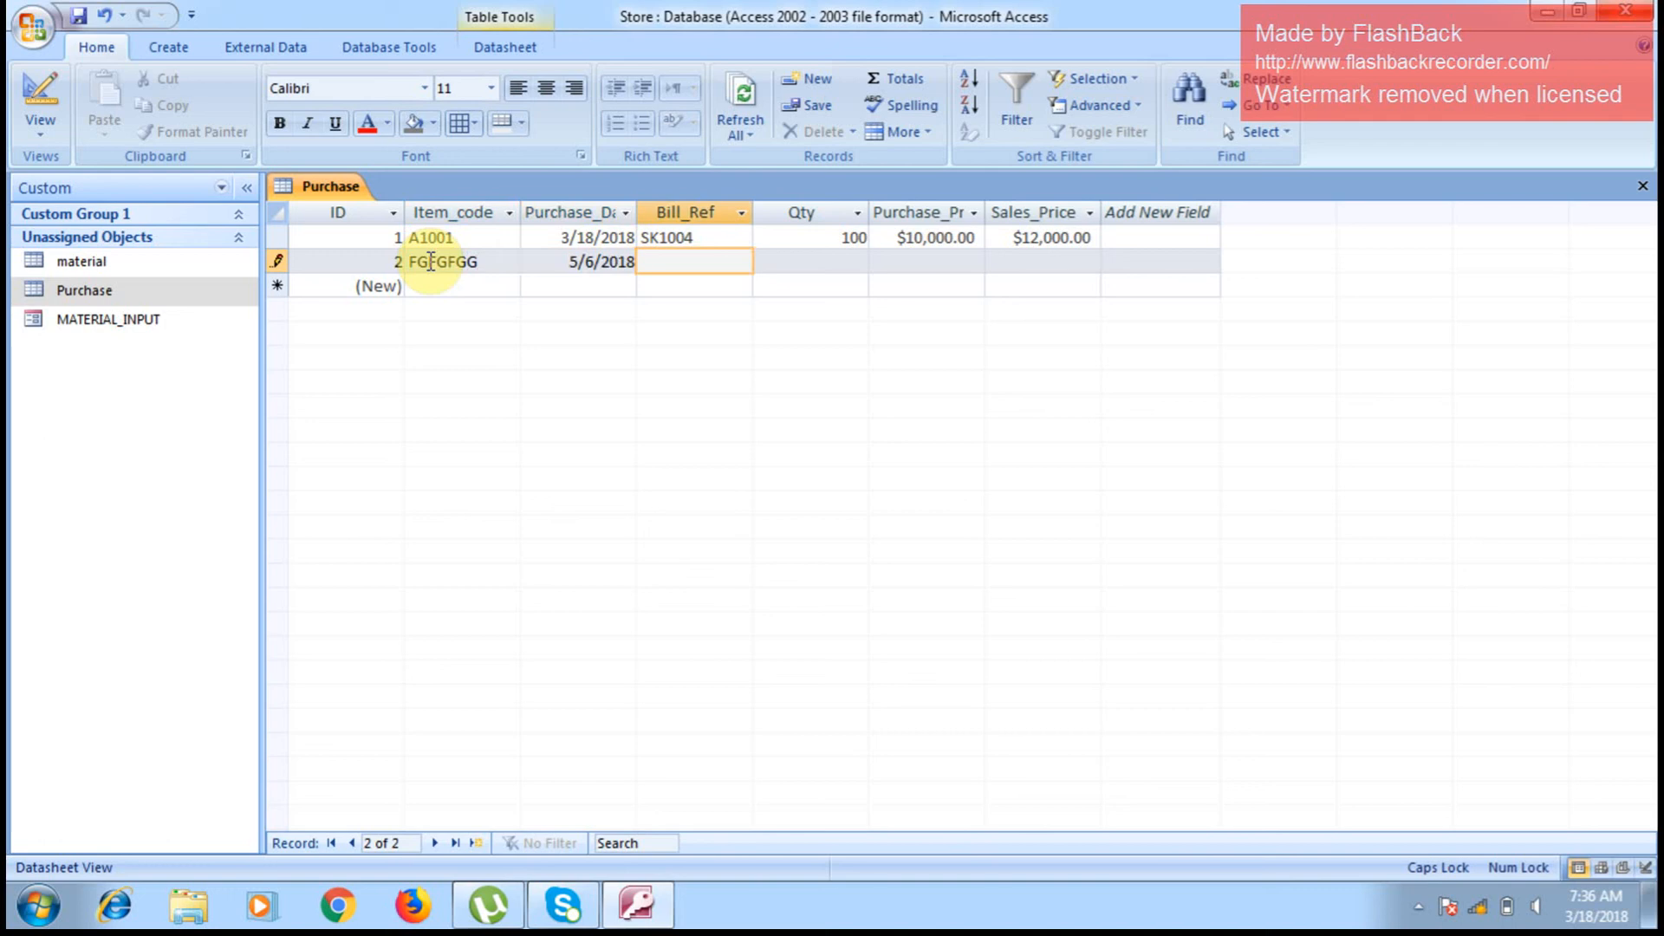
Step: Fill the FGFGFGG record with Bill_Ref DFDFD, quantity 12, purchase price 2000 and sales price 2300, and try to save it
type("DFDFD")
key("Tab")
type("1")
key("Tab")
type("2000")
key("Tab")
type("2300")
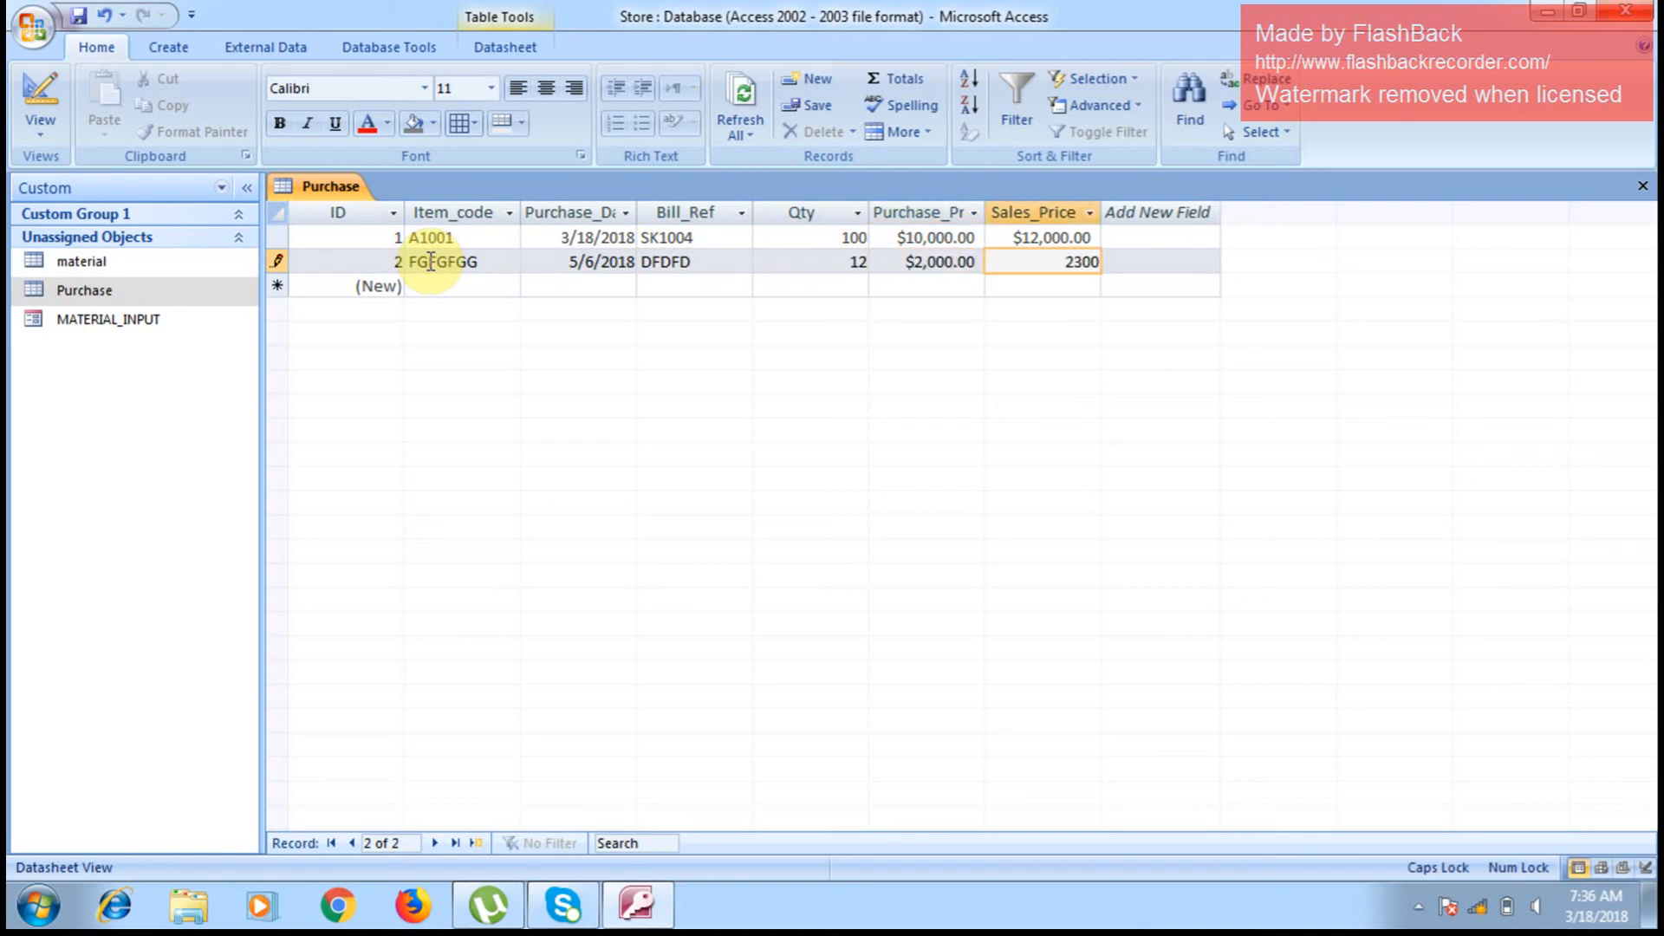
key("Tab")
key("Return")
left_click(453, 288)
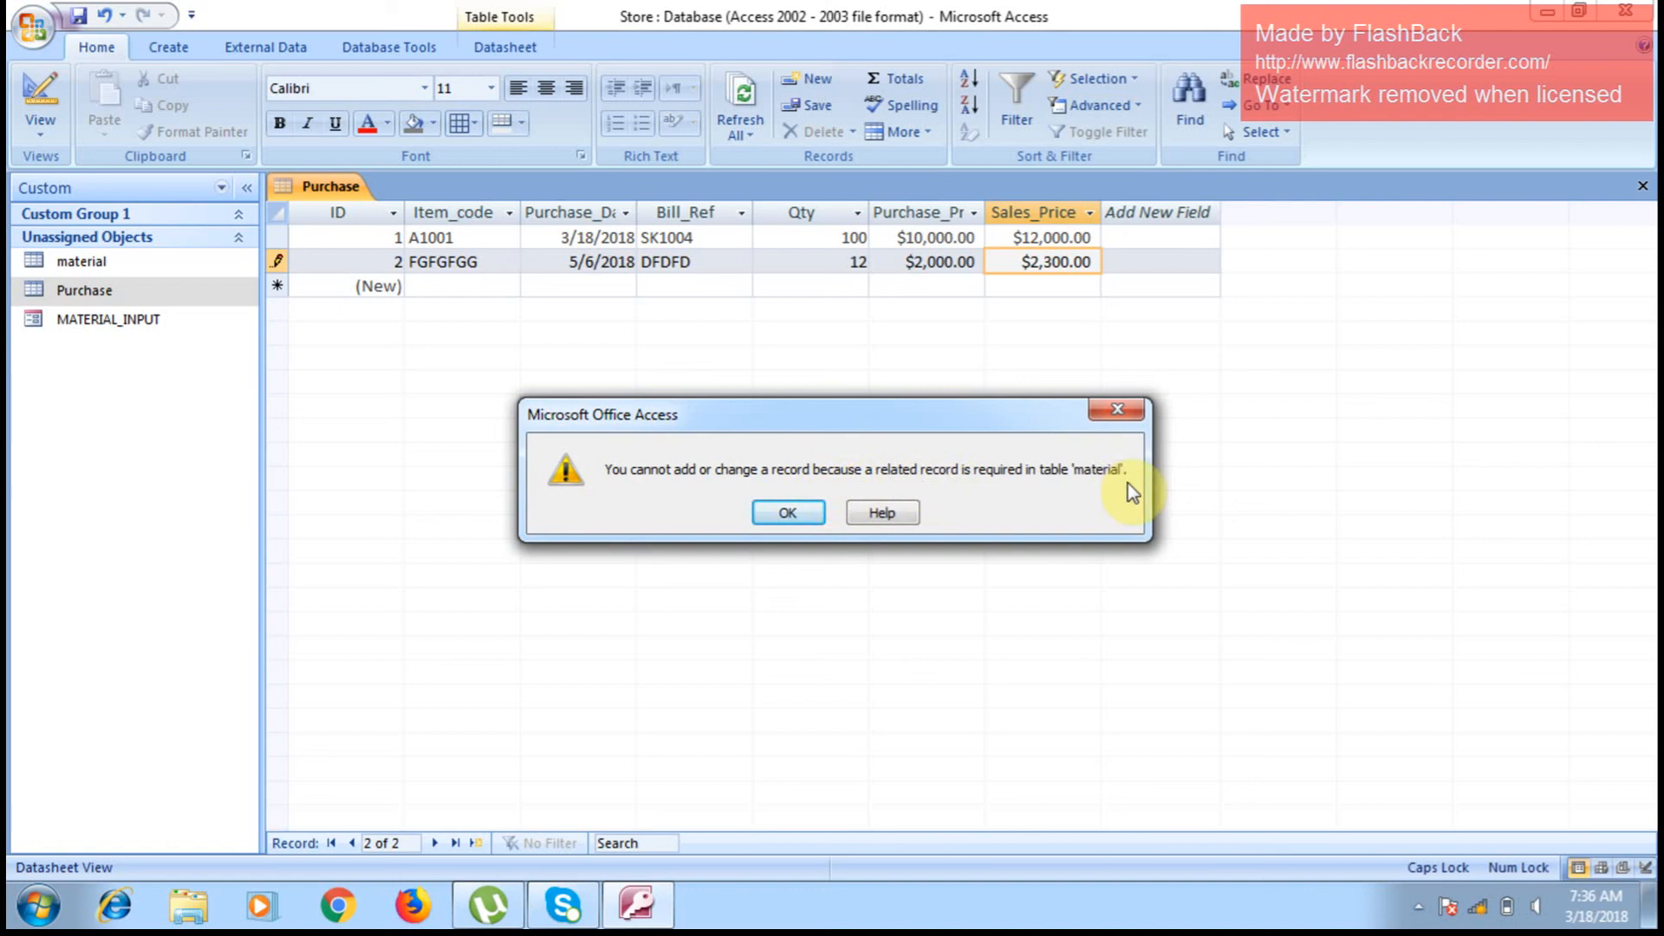
Step: Dismiss the error message and discard the unsaved FGFGFGG purchase record
left_click(481, 264)
left_click(1117, 410)
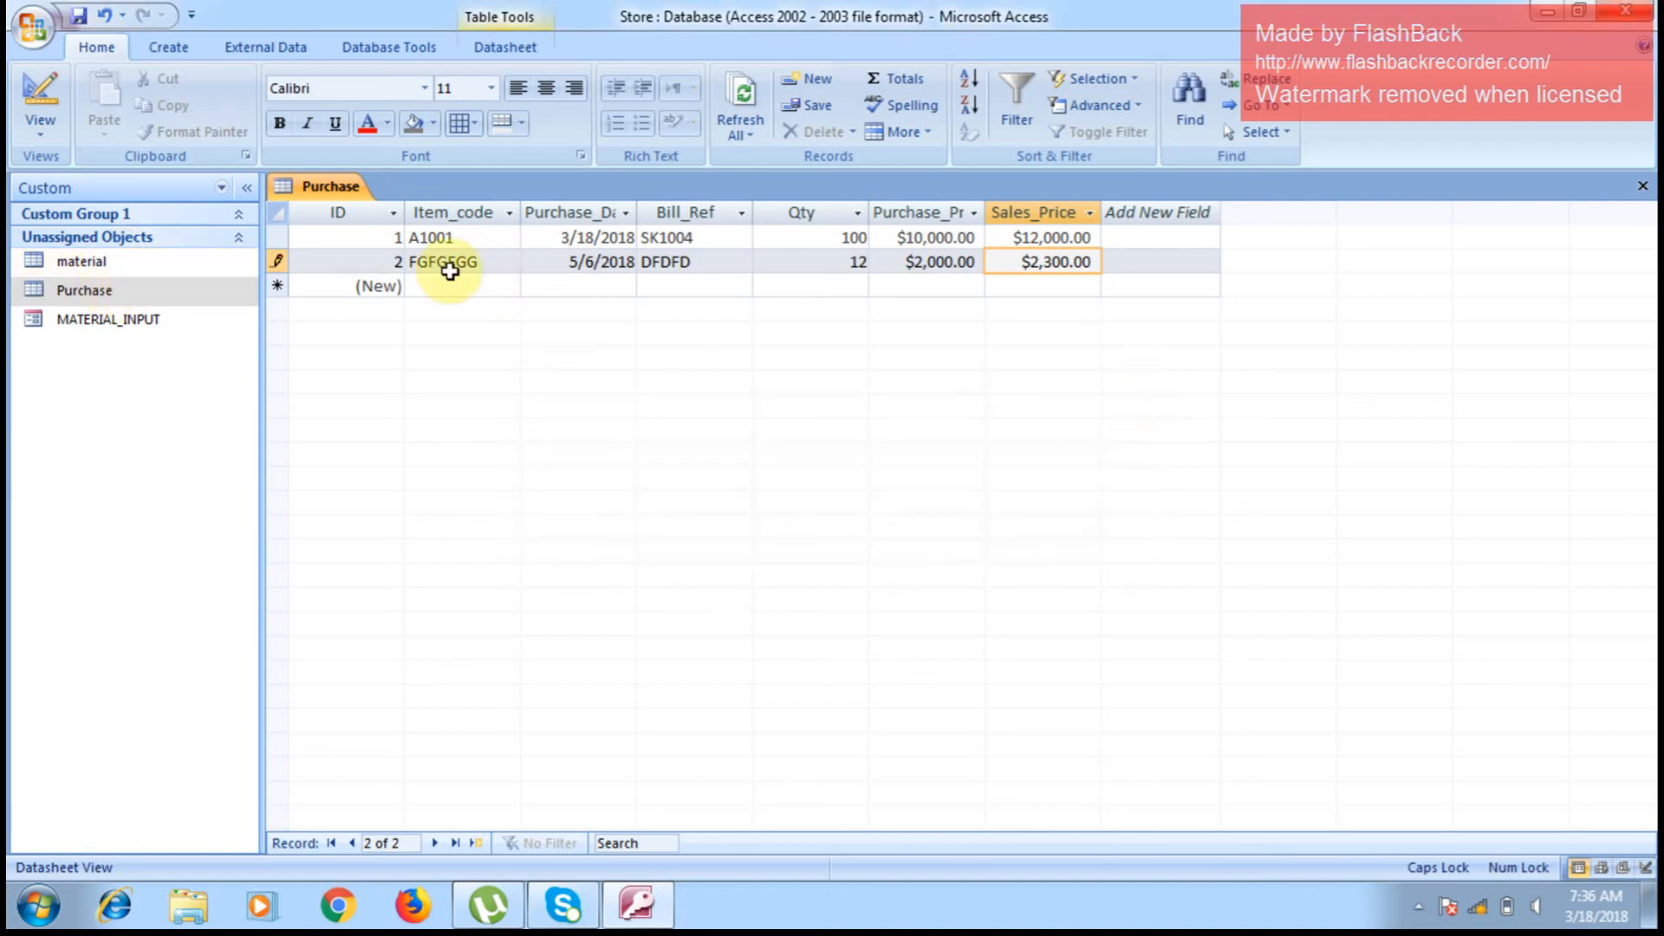
double_click(509, 260)
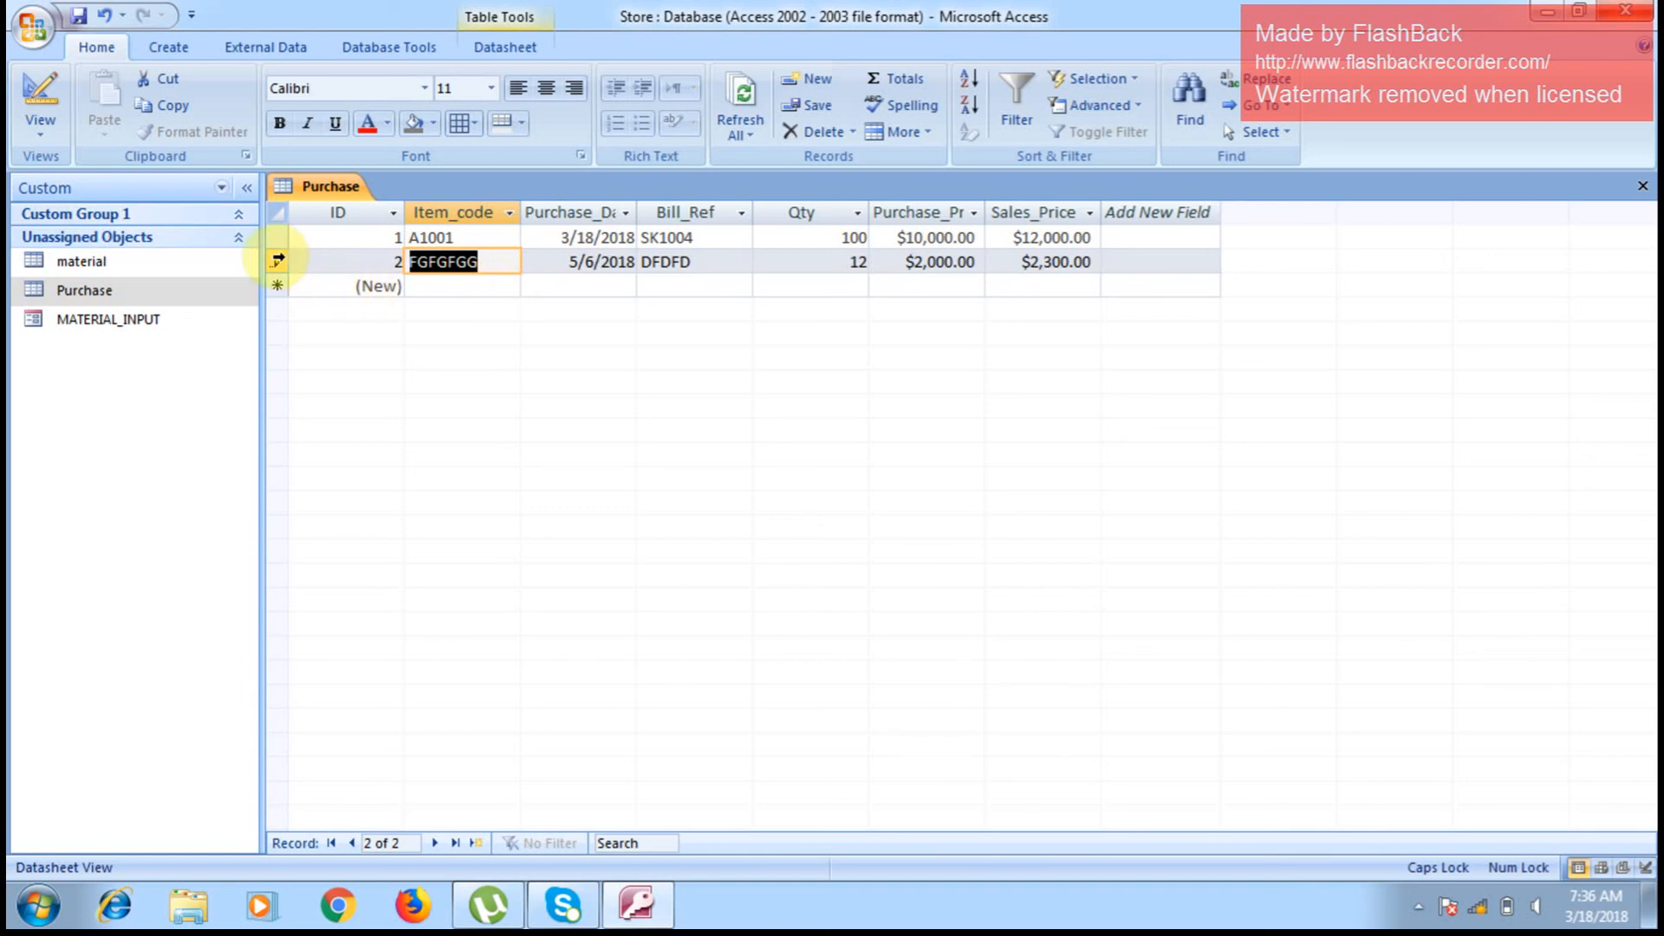
key("Escape")
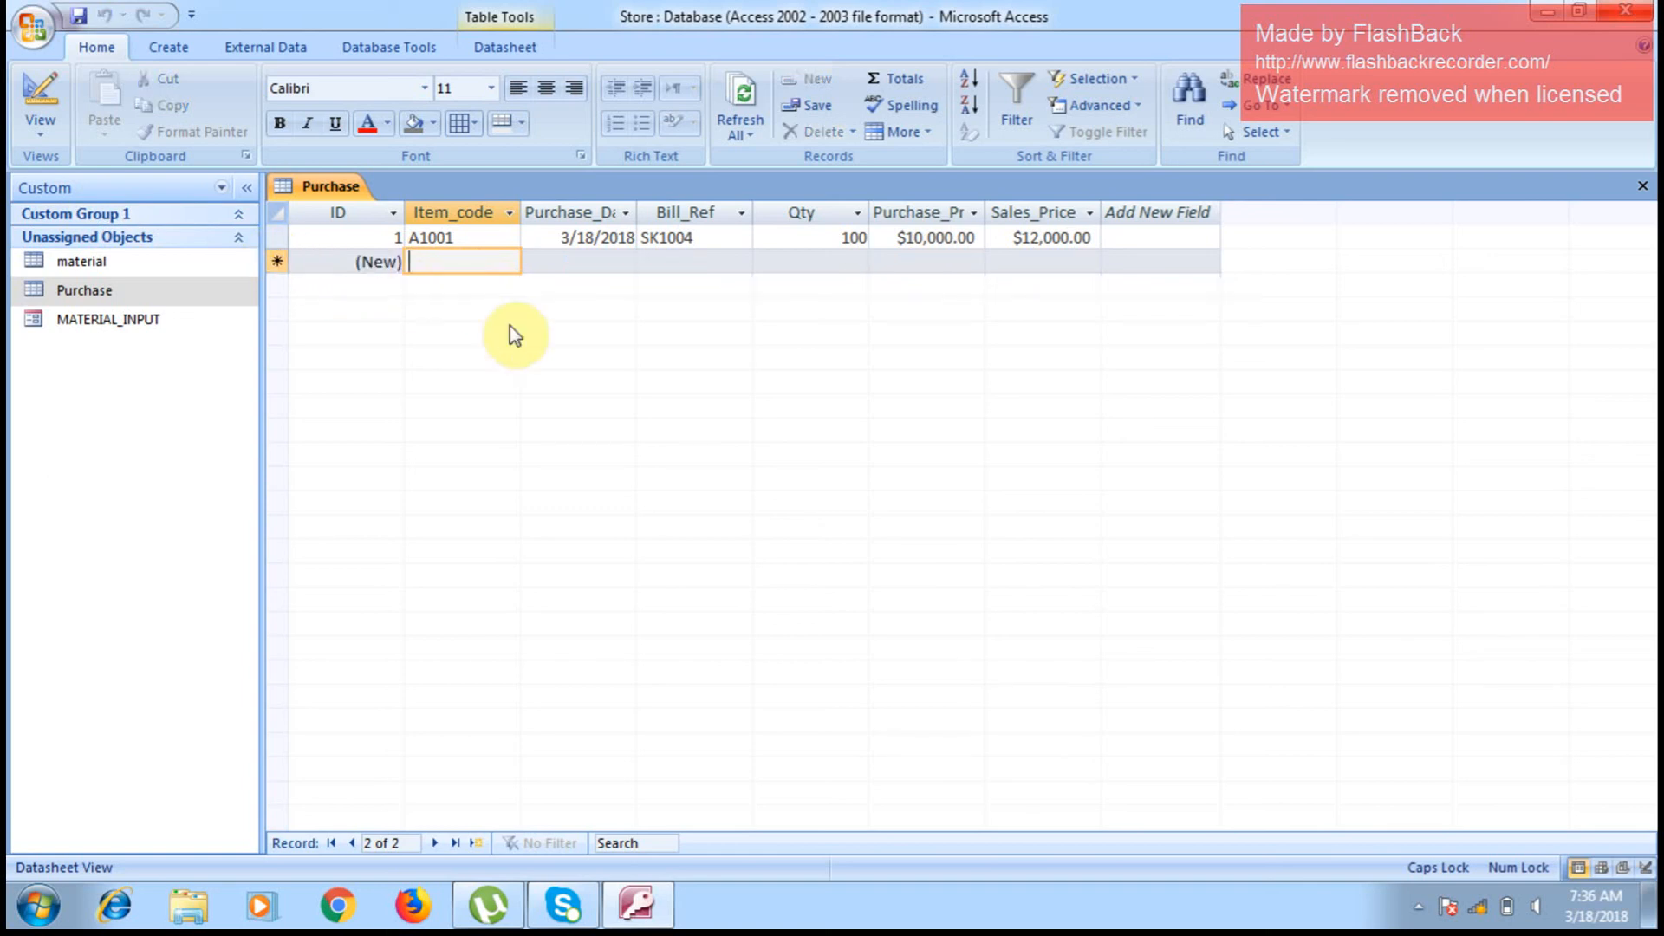
Step: Open the material table and copy the item code HT1001
double_click(127, 262)
left_click(331, 454)
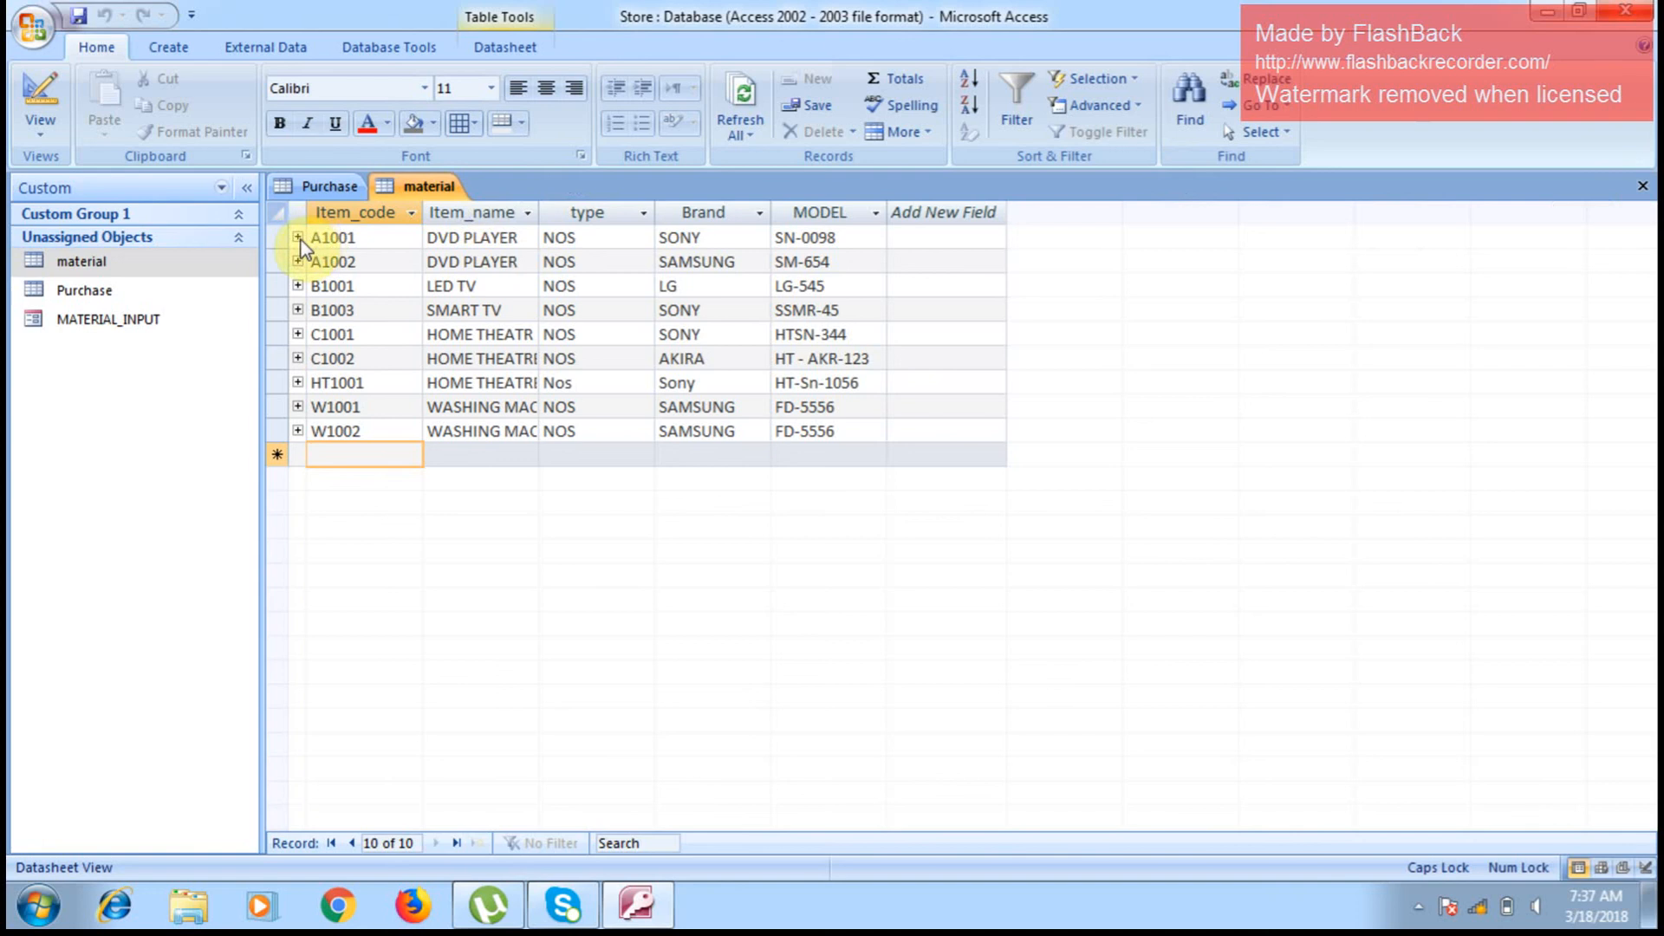
left_click(382, 382)
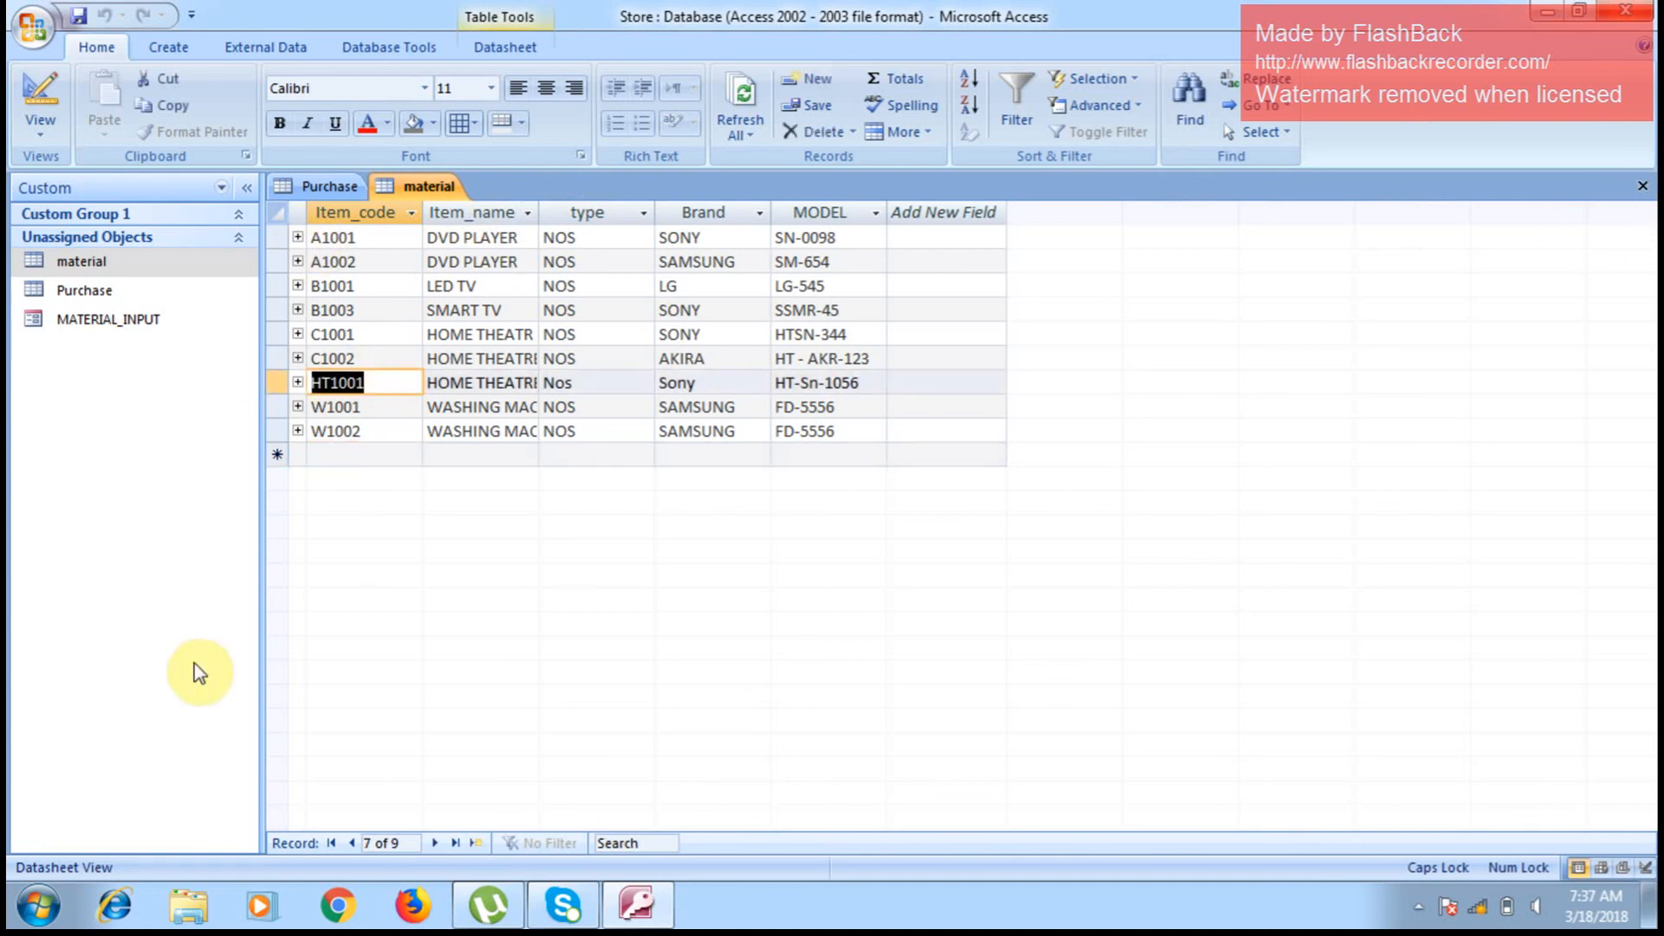
key("ctrl+c")
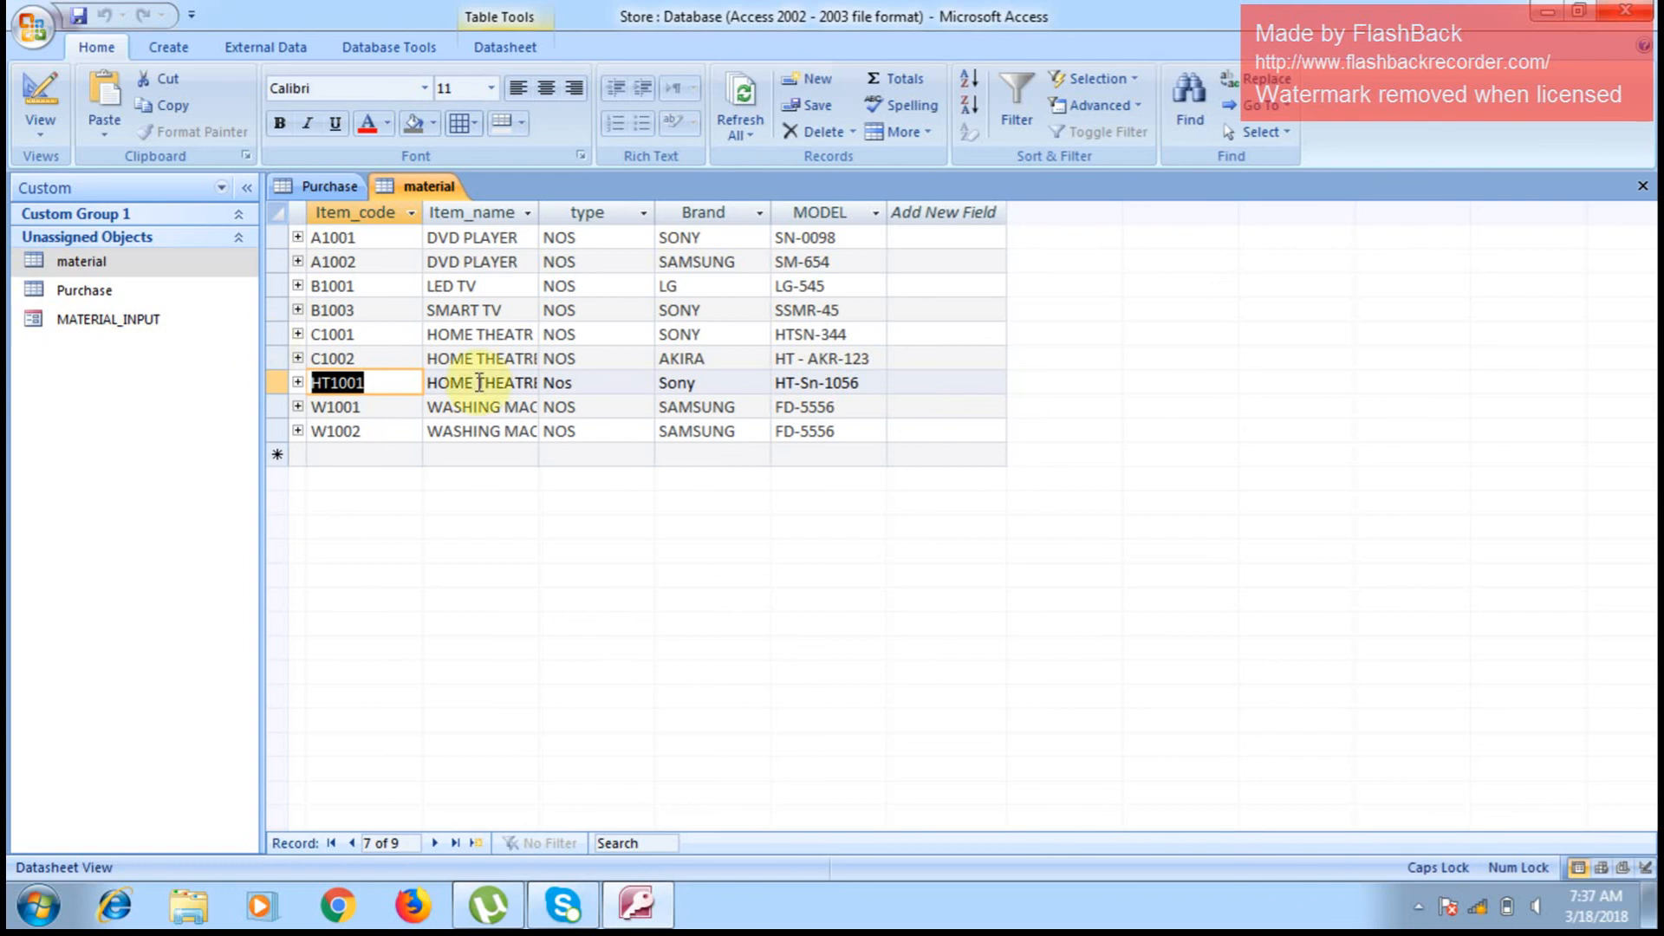
Step: Start a new record in the Purchase table with the copied item code HT1001 and purchase date 3/19/2018
left_click(65, 290)
double_click(65, 290)
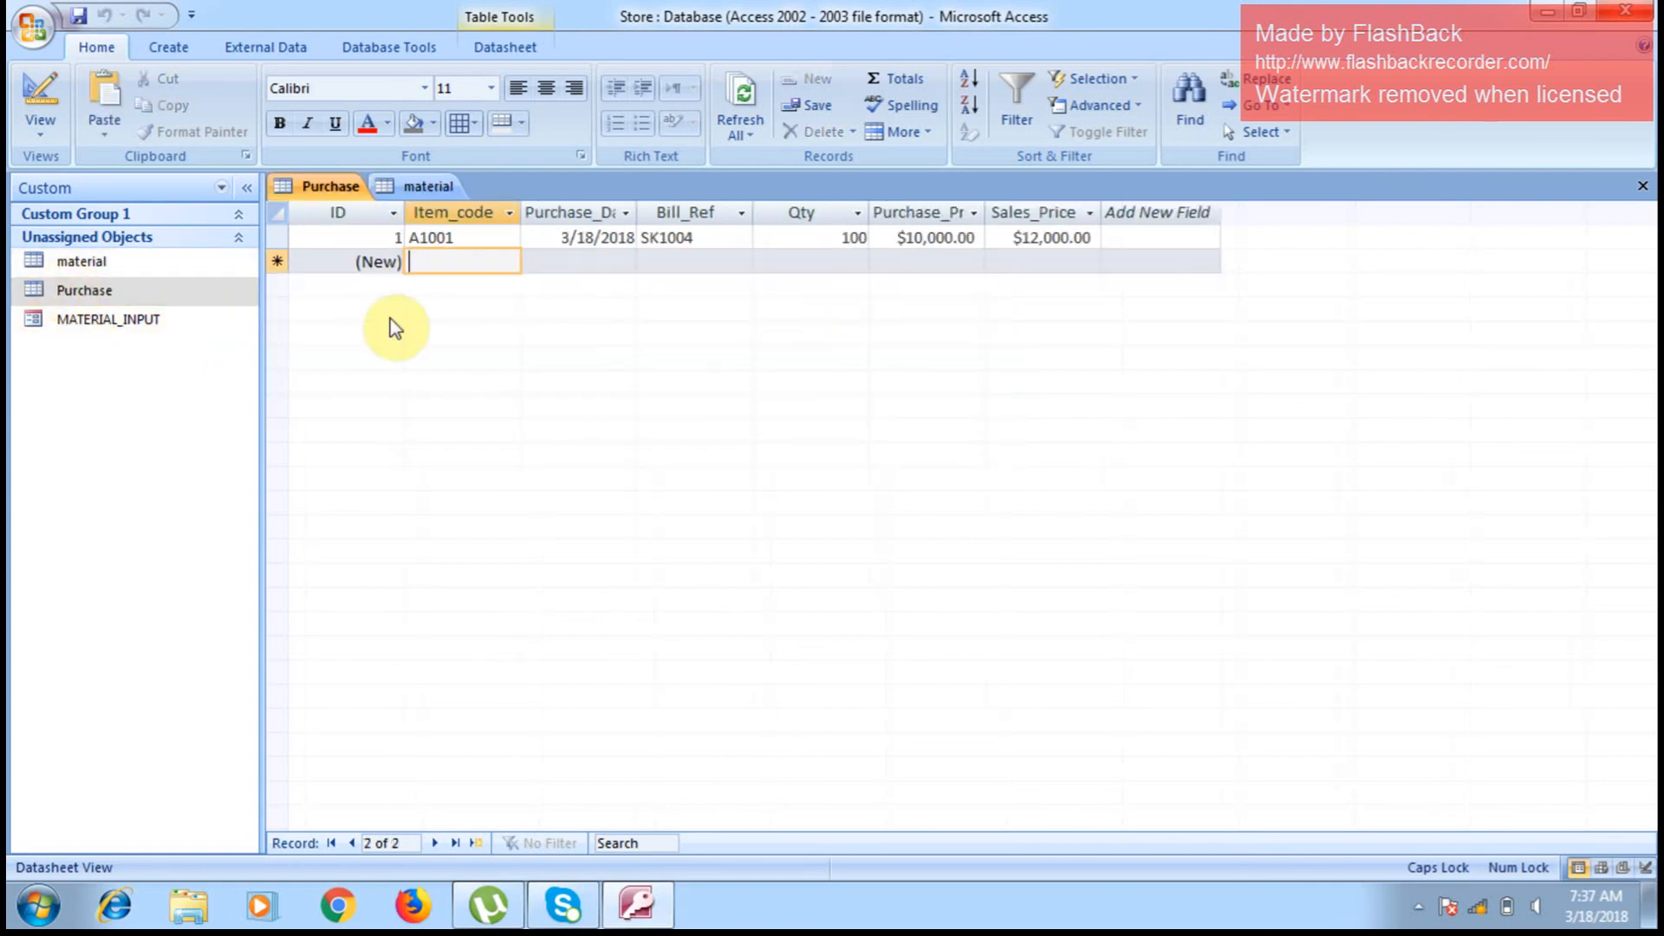
key("ctrl+v")
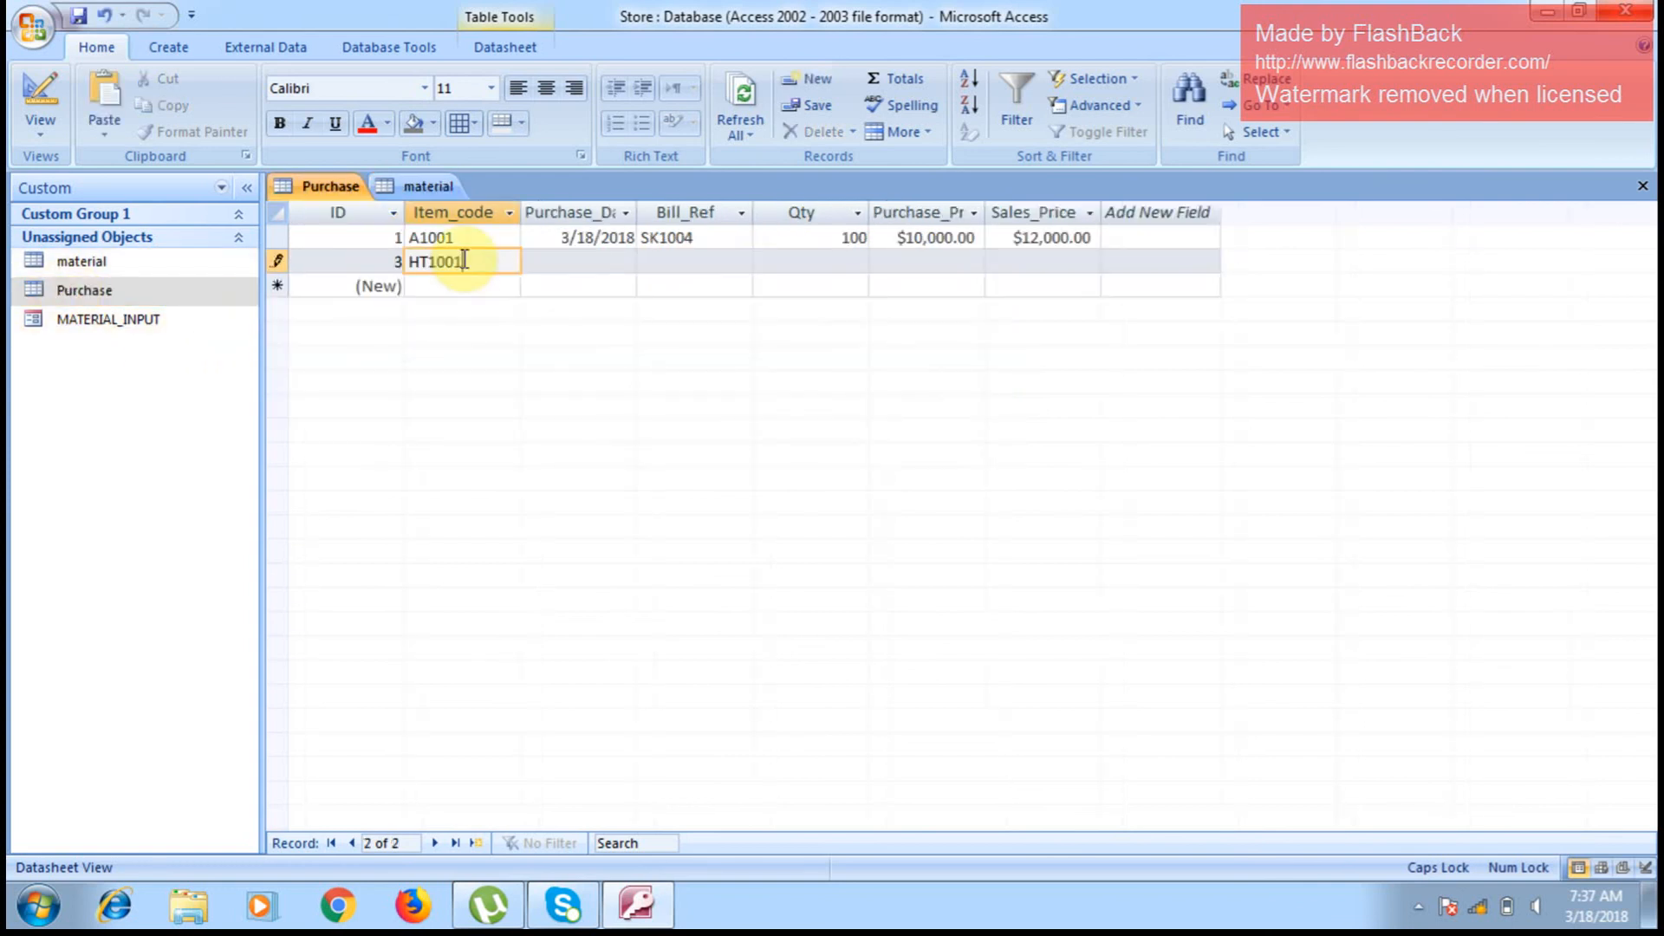
key("Tab")
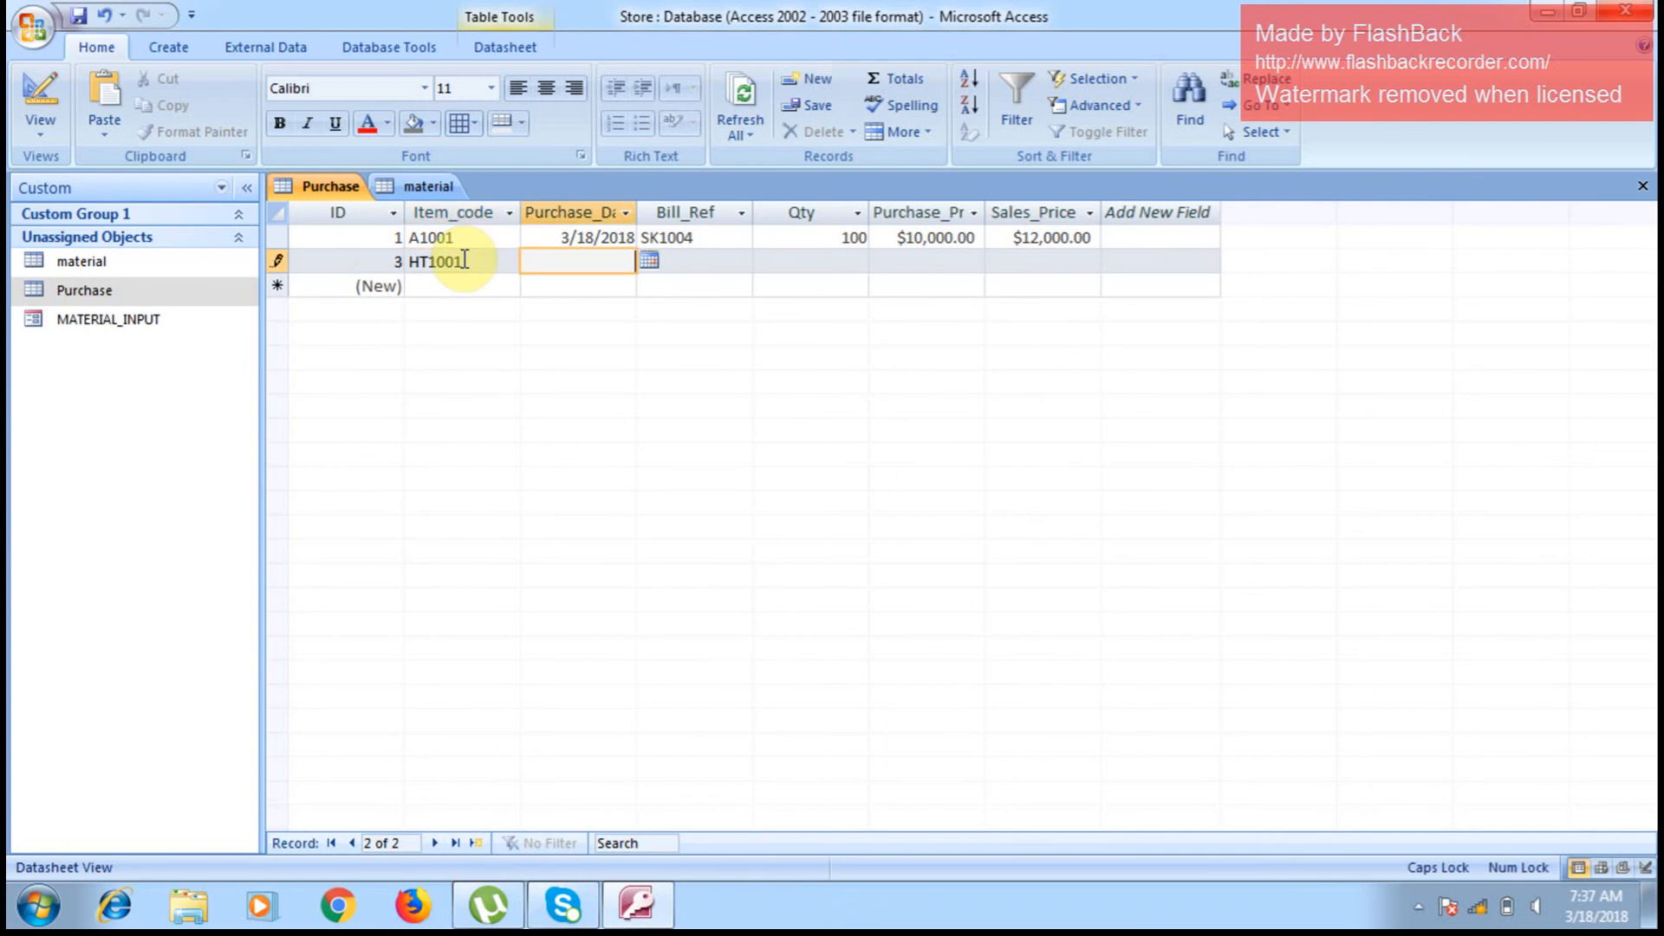
type("19/3")
key("Tab")
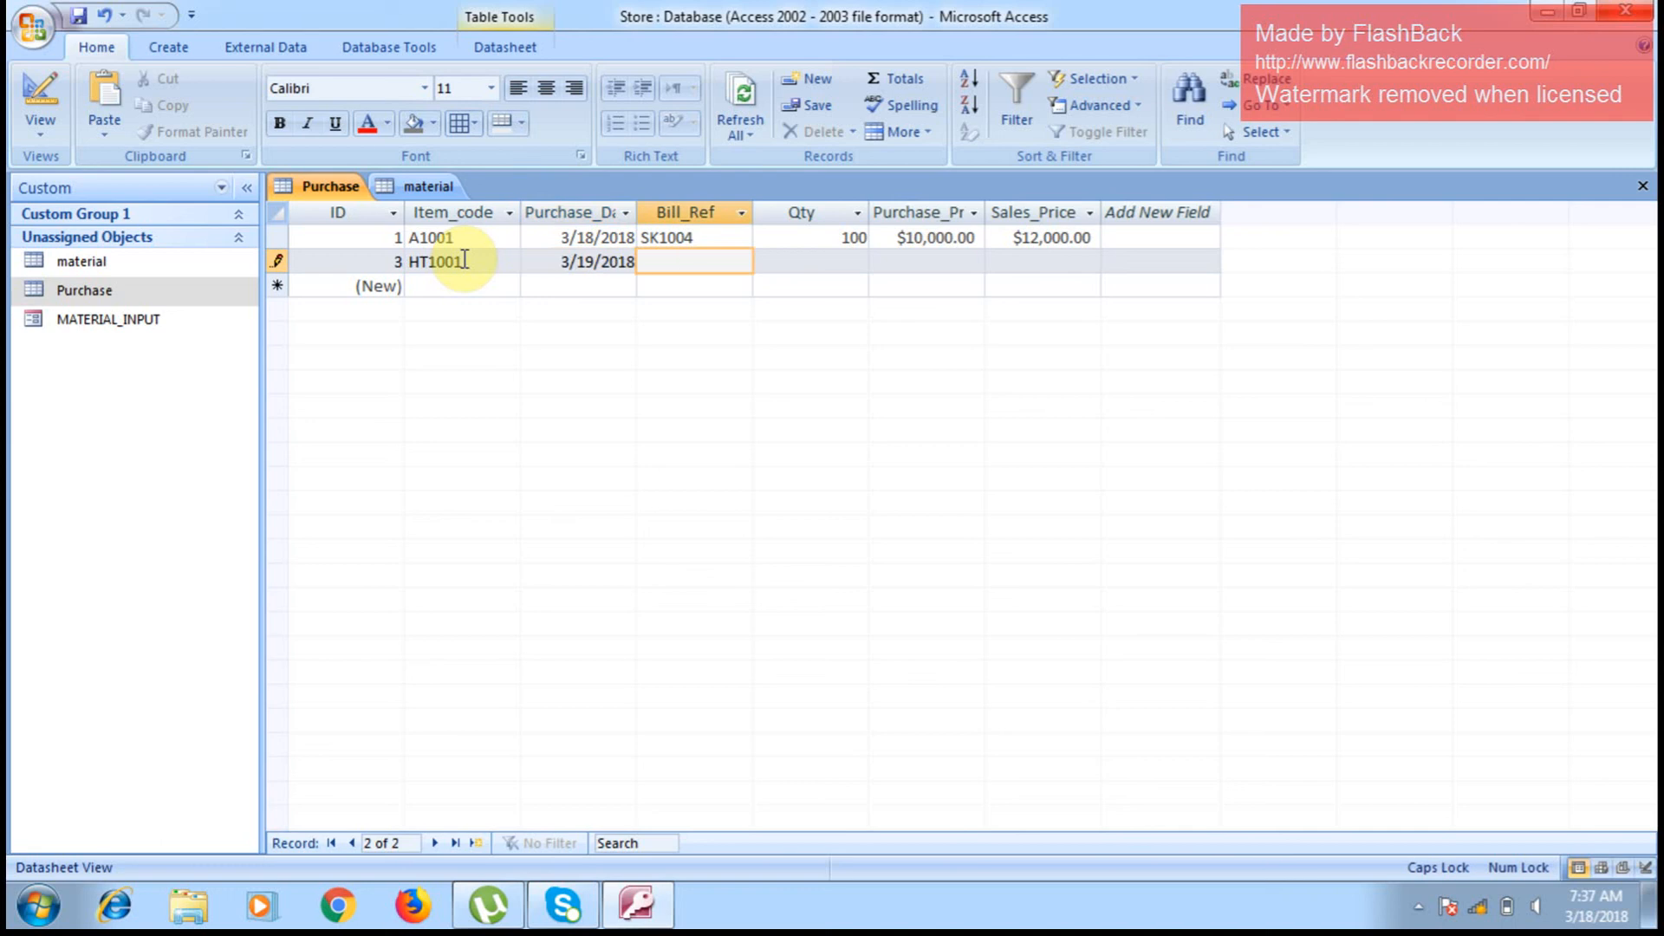
Step: Complete the HT1001 purchase record with Bill_Ref RK12GS, quantity 100, purchase price 12000 and sales price 14500
type("RK12GS")
key("Tab")
type("100")
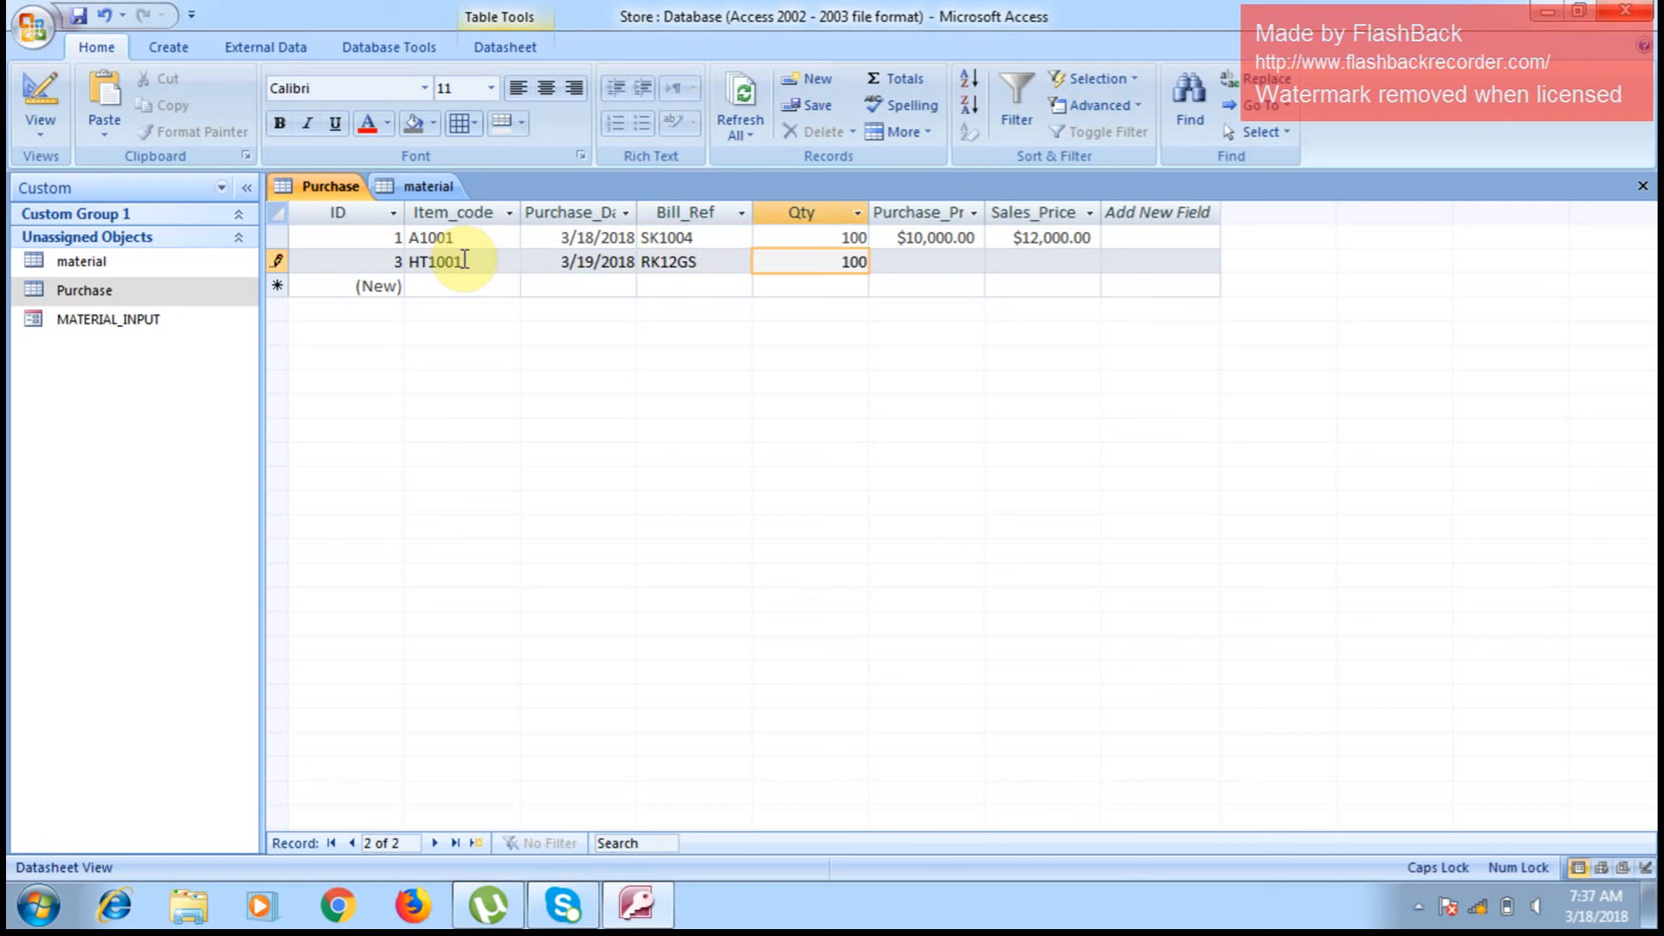
key("Tab")
type("12000")
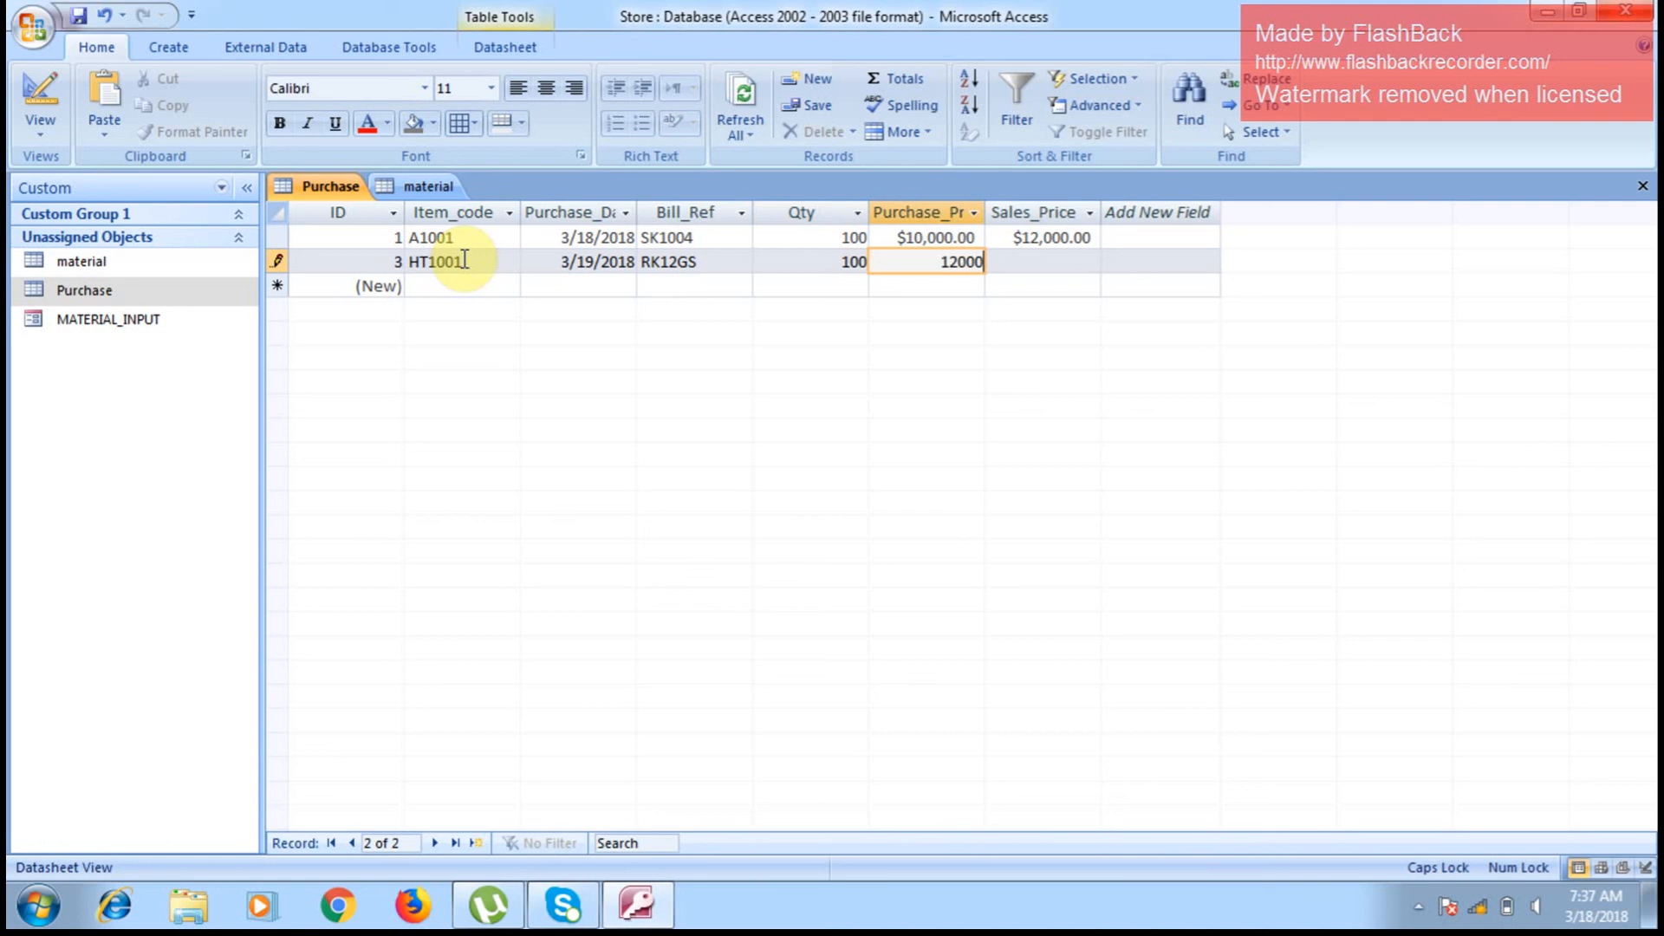
key("Tab")
type("1")
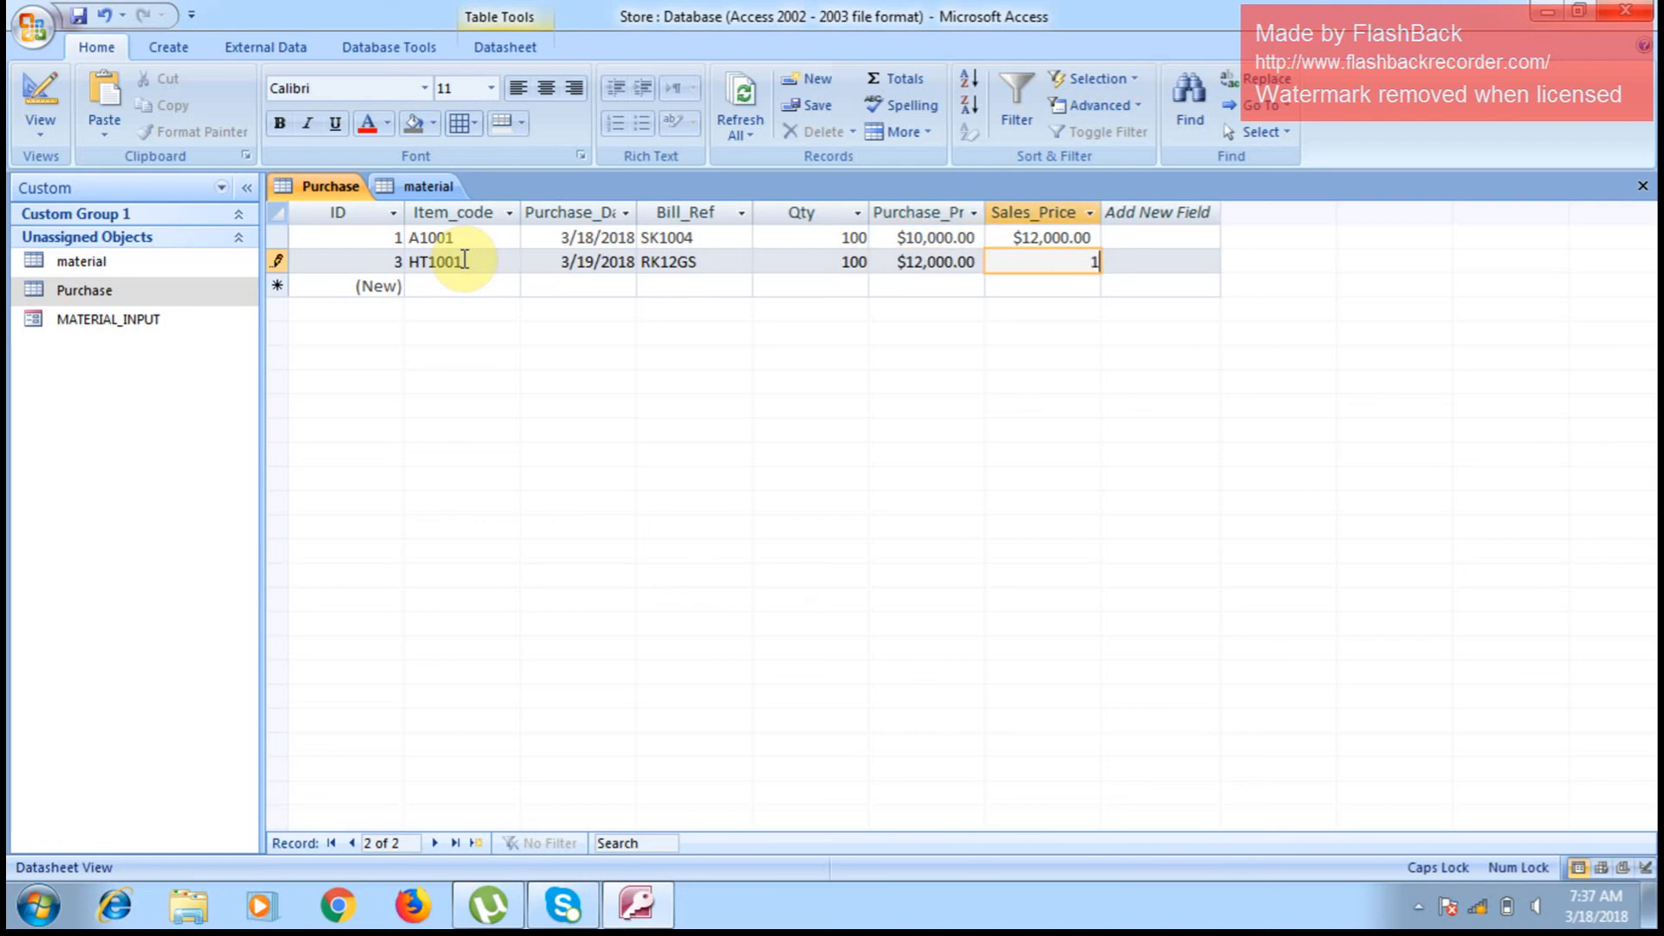
type("4500")
key("Tab")
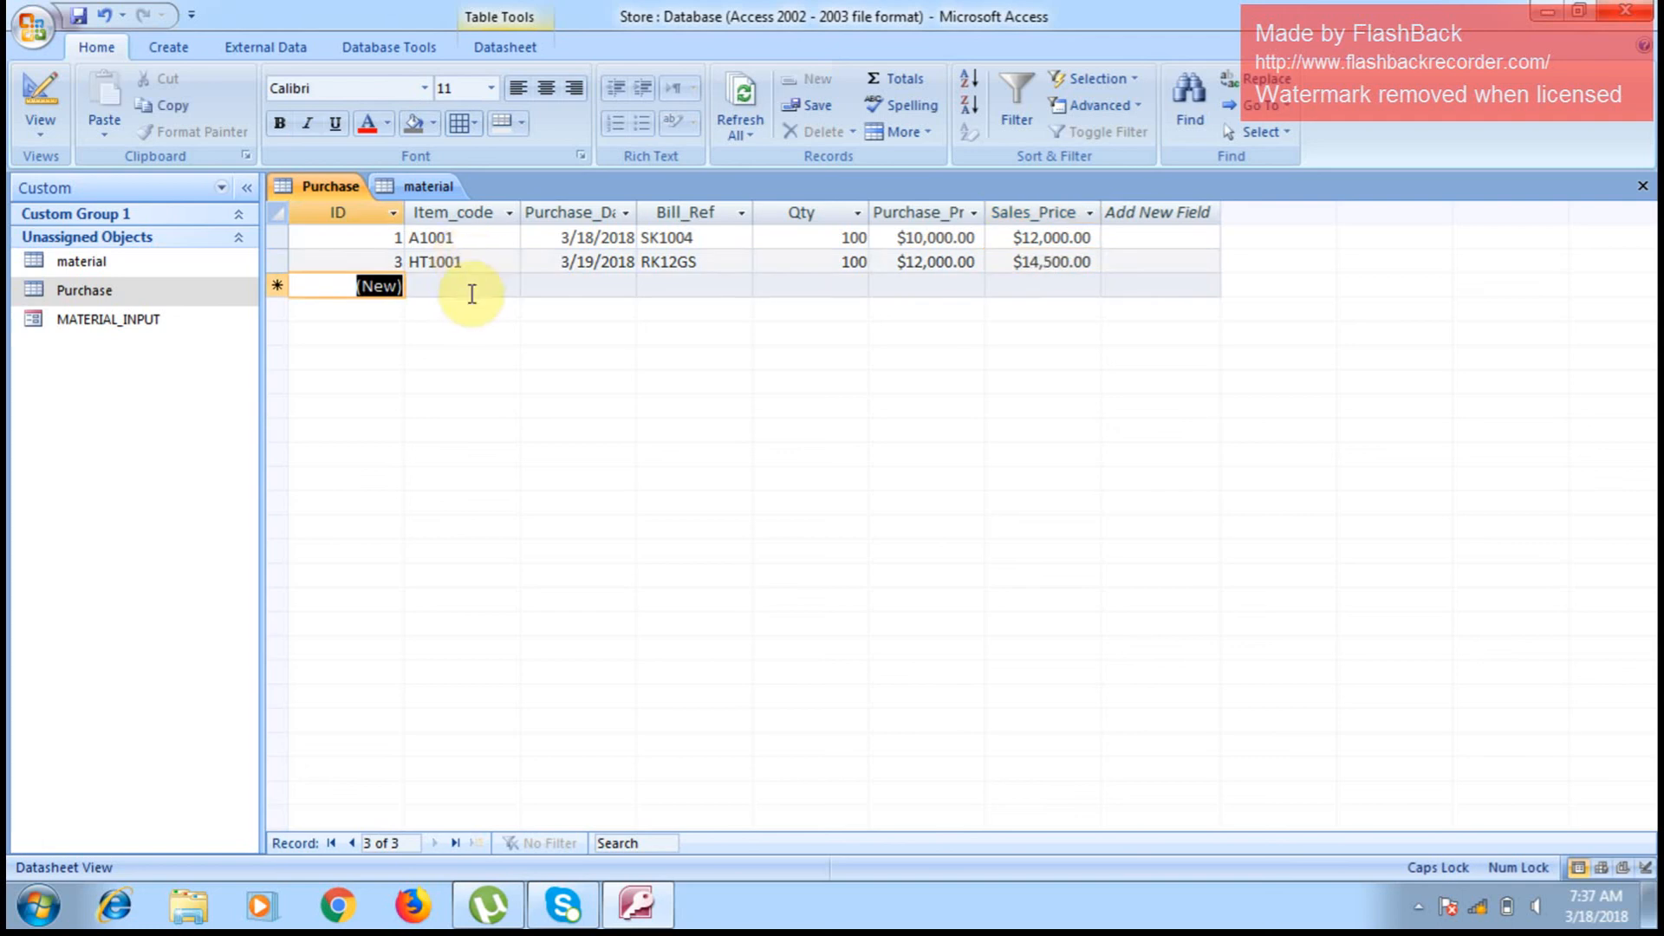
left_click(470, 288)
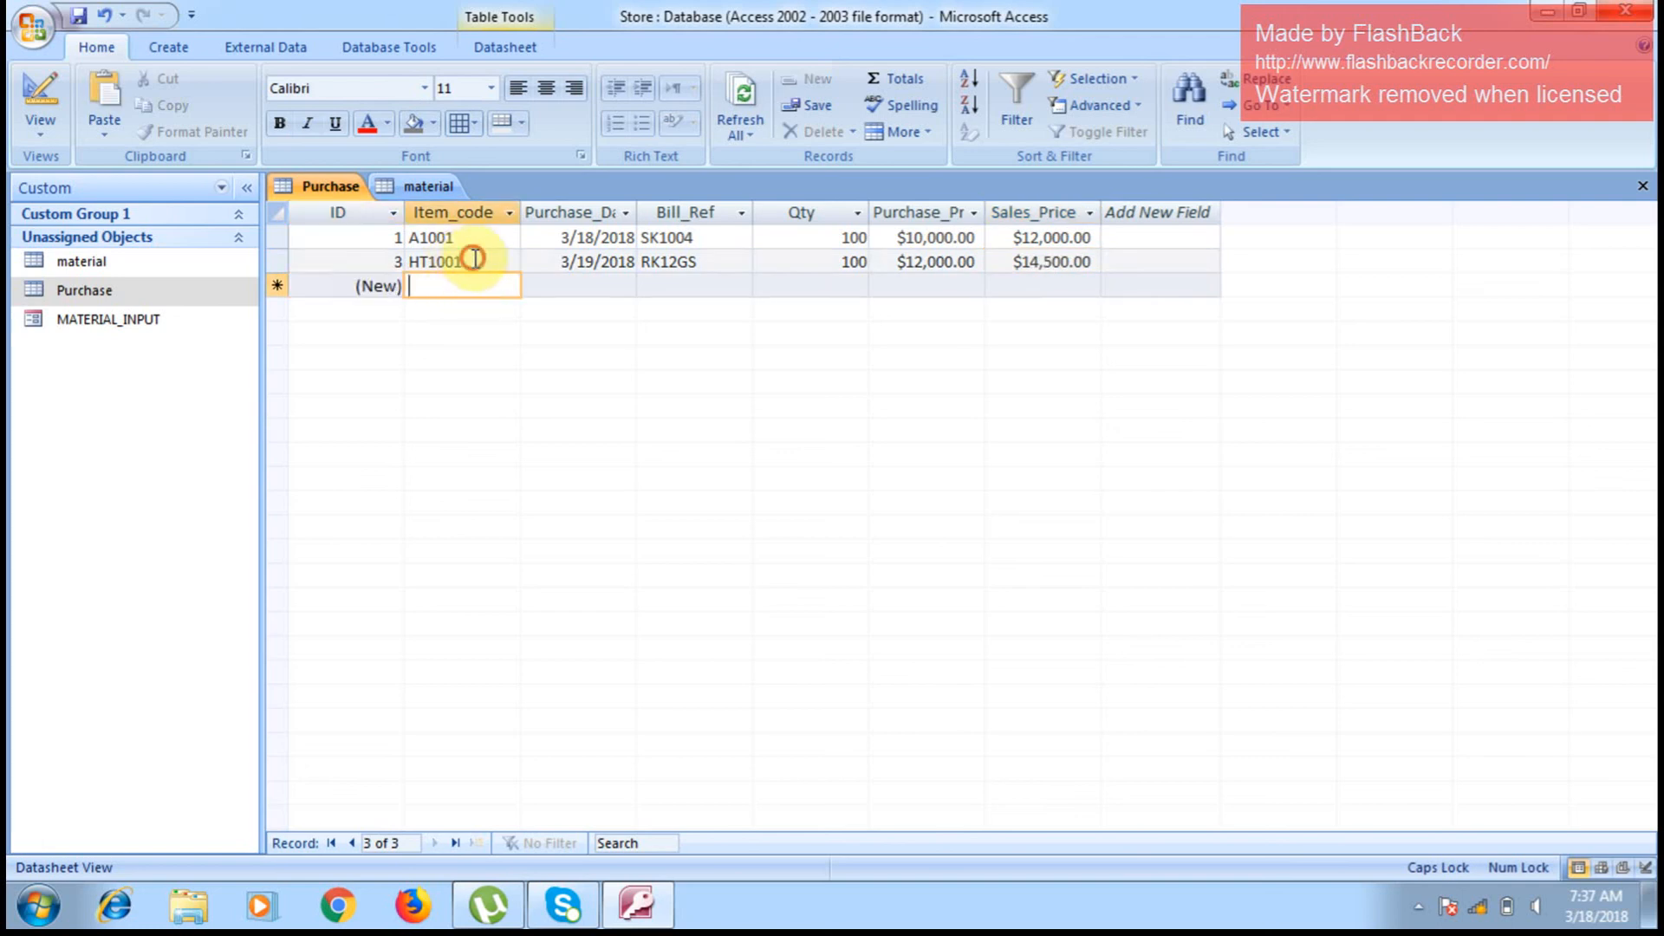
left_click(462, 253)
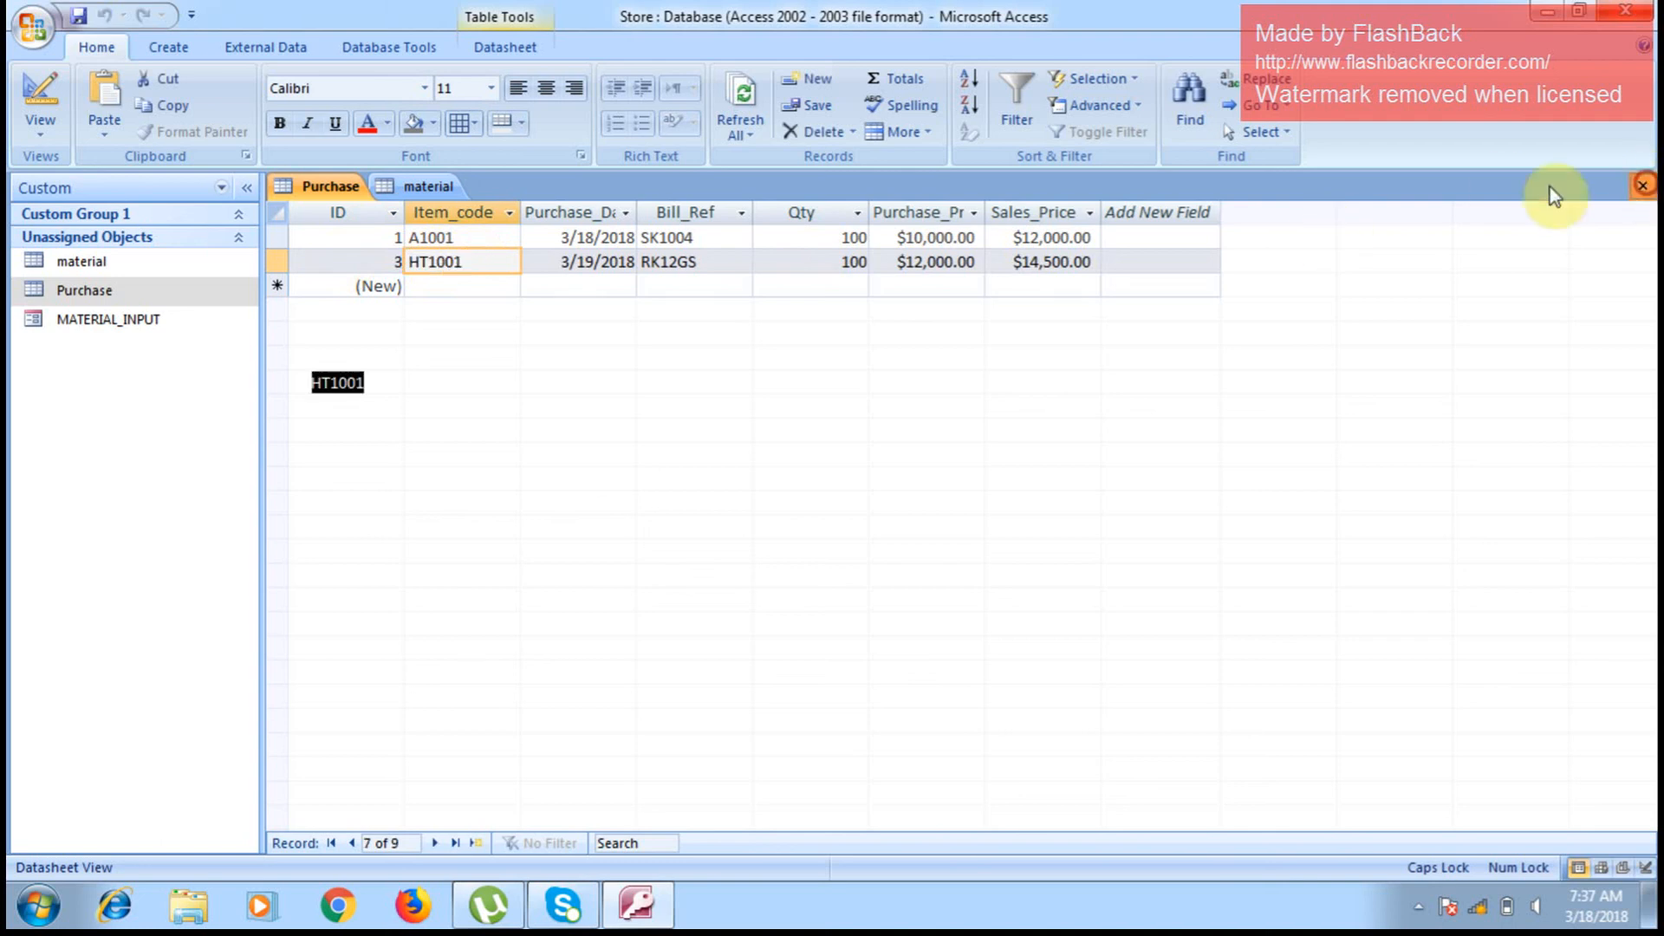
Step: Close the Purchase table and examine the linked purchase records under items HT1001 and A1001 in the material table, collapsing both again
left_click(1643, 185)
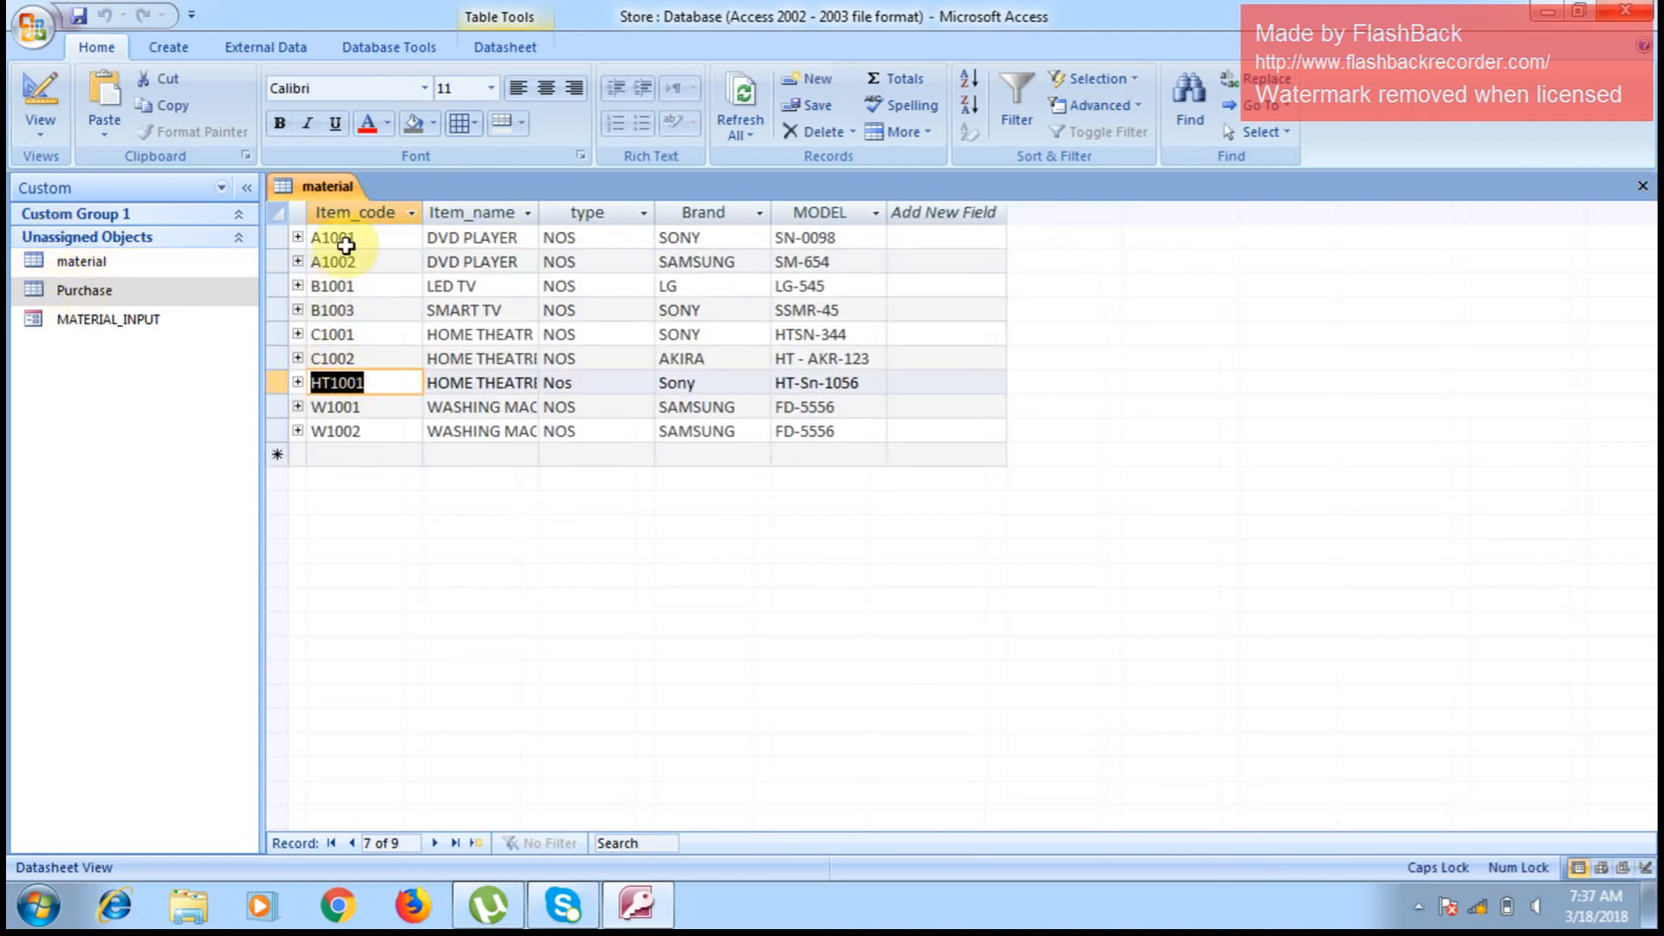
left_click(298, 382)
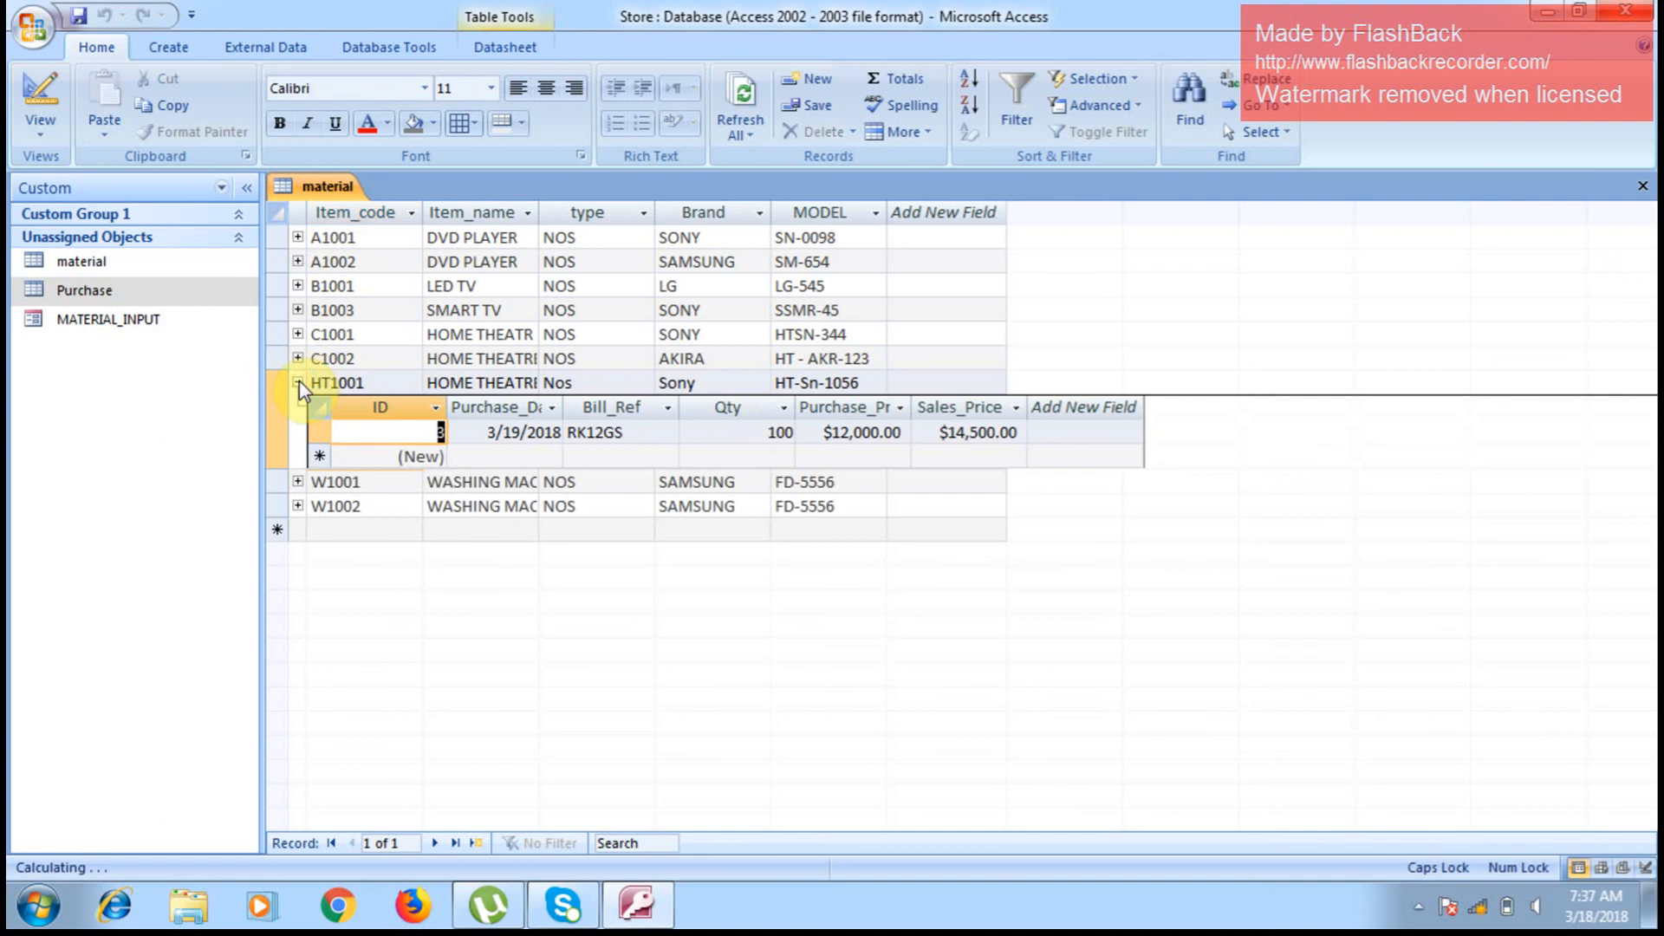
left_click(633, 432)
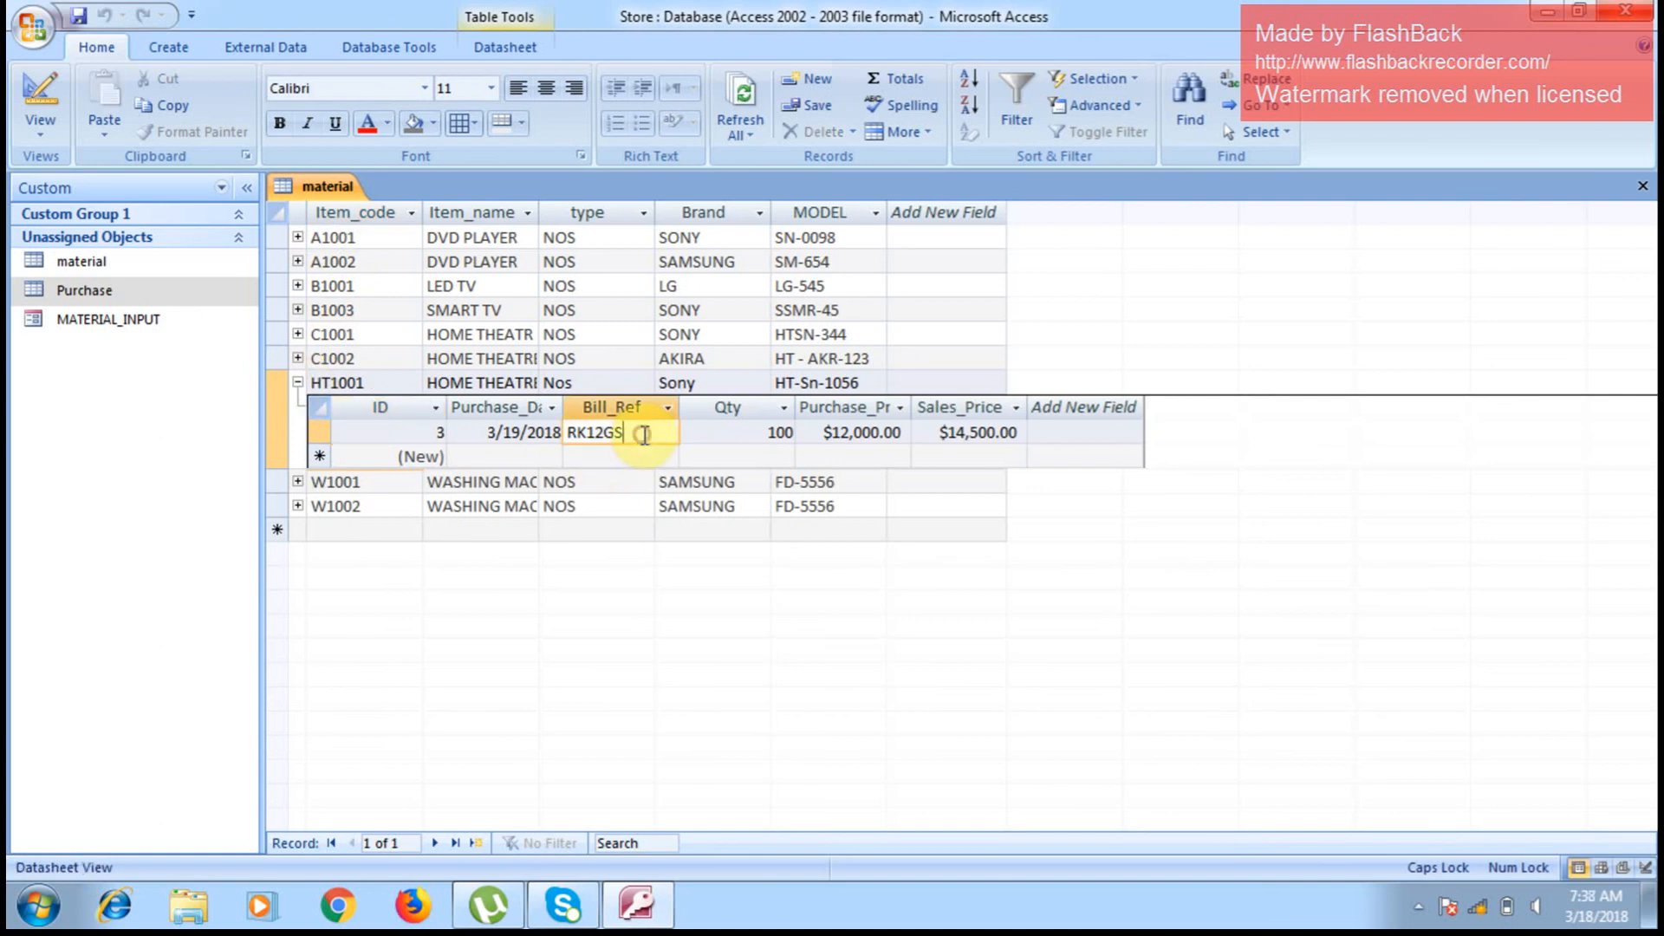
left_click(298, 237)
left_click(459, 288)
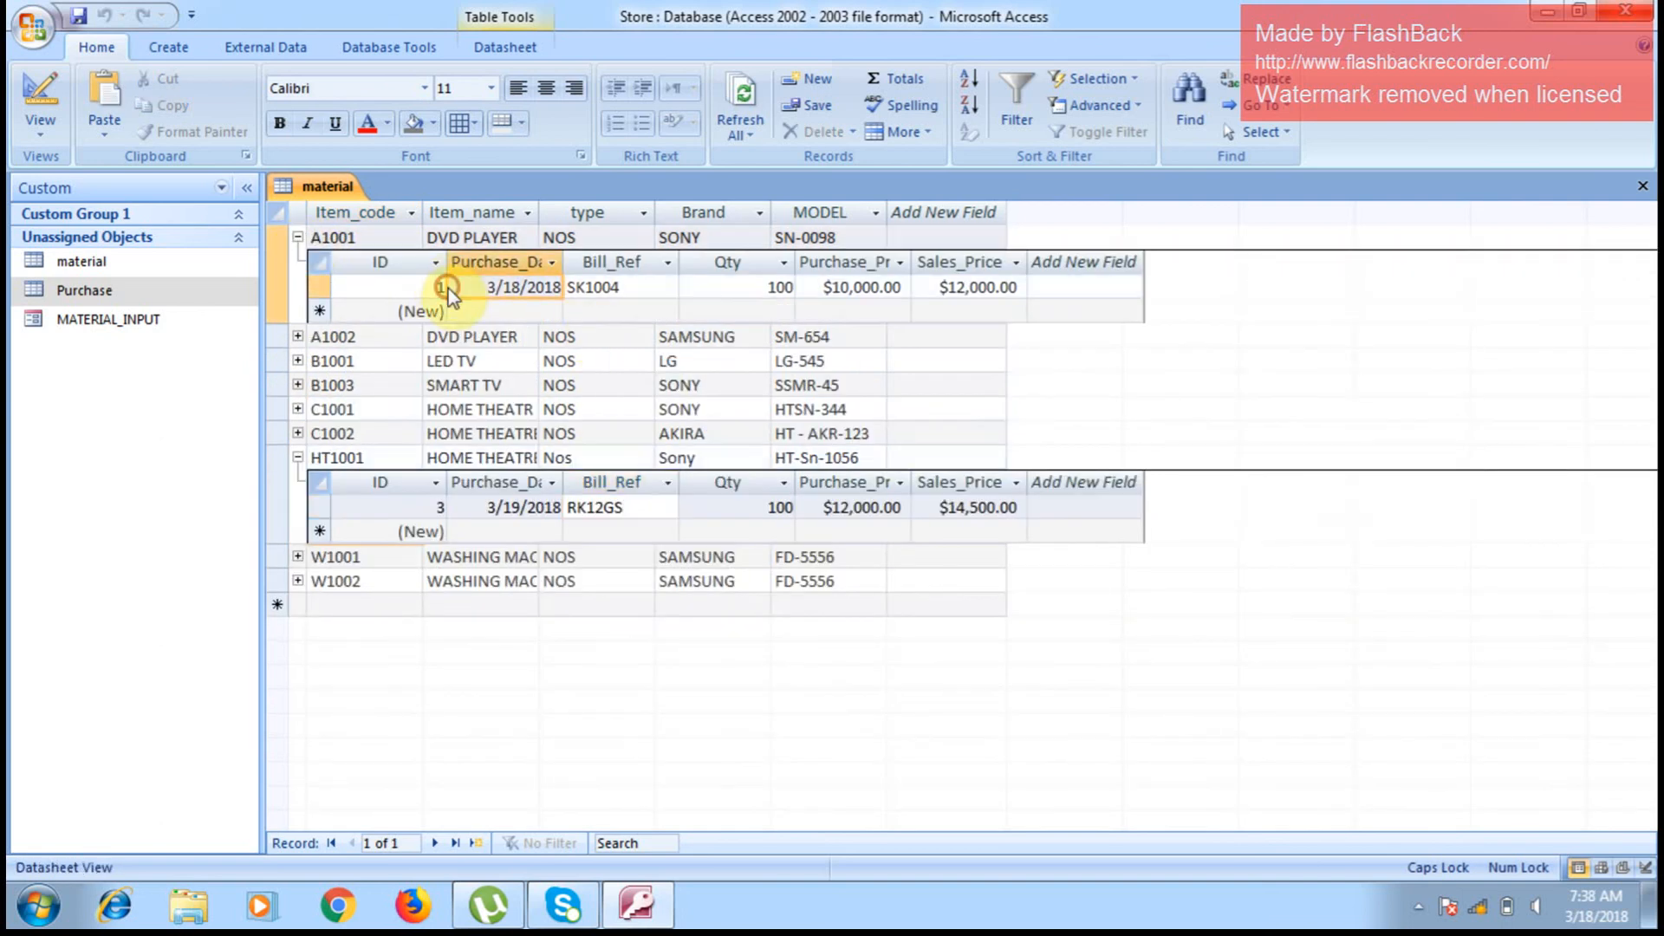
left_click(320, 287)
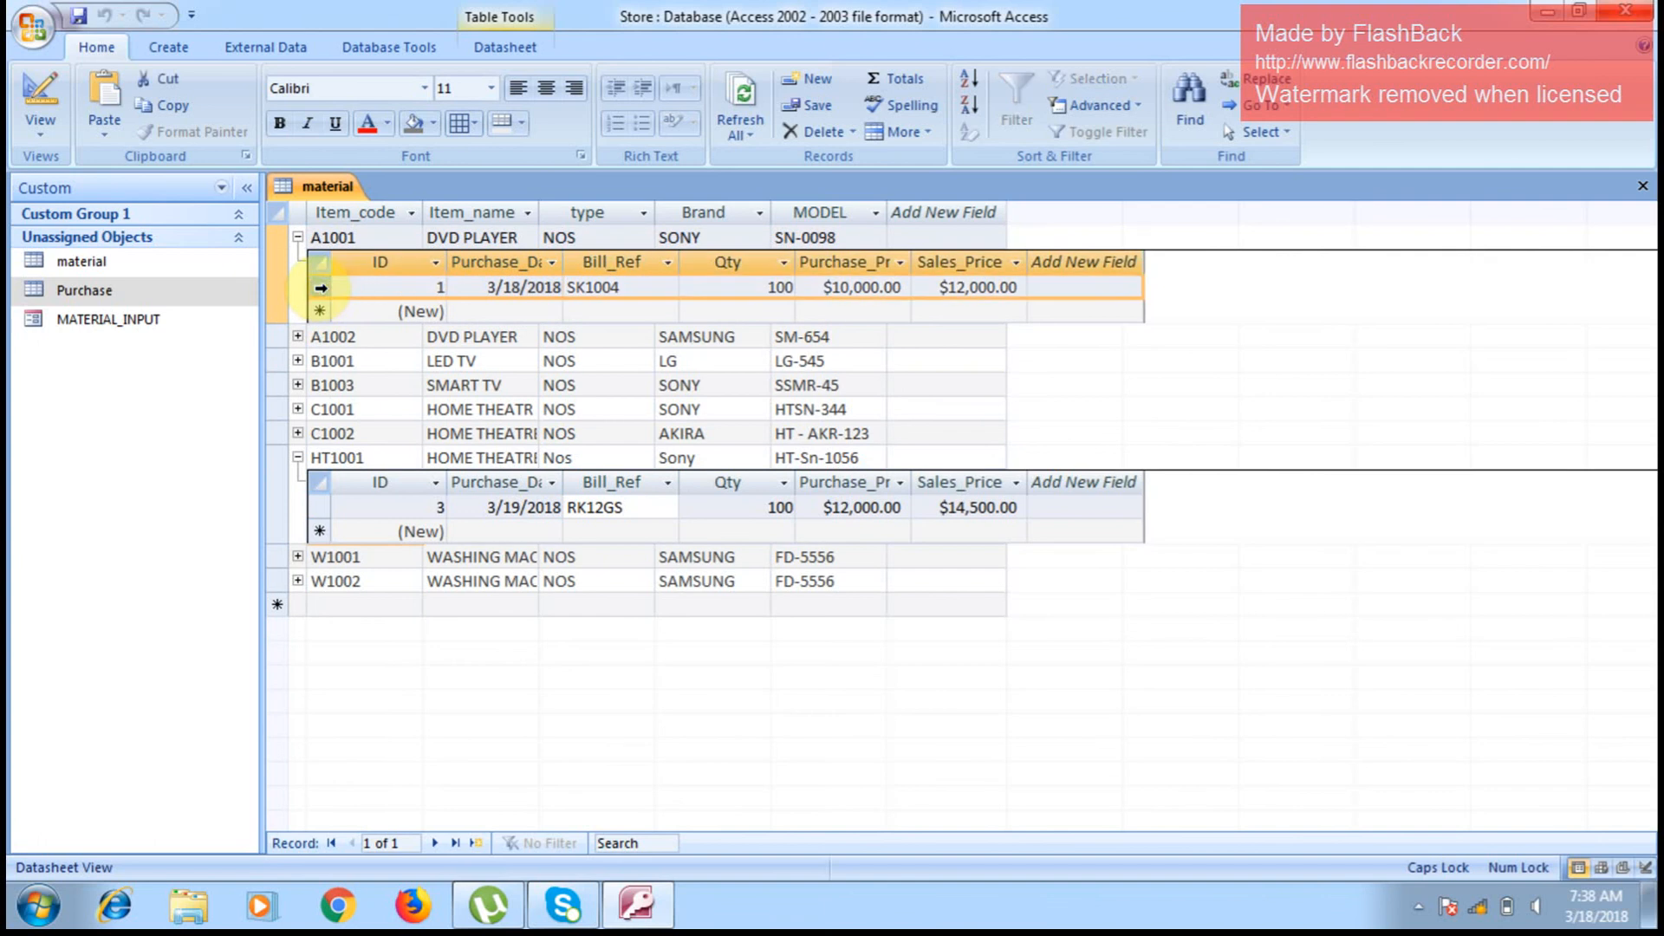
left_click(320, 507)
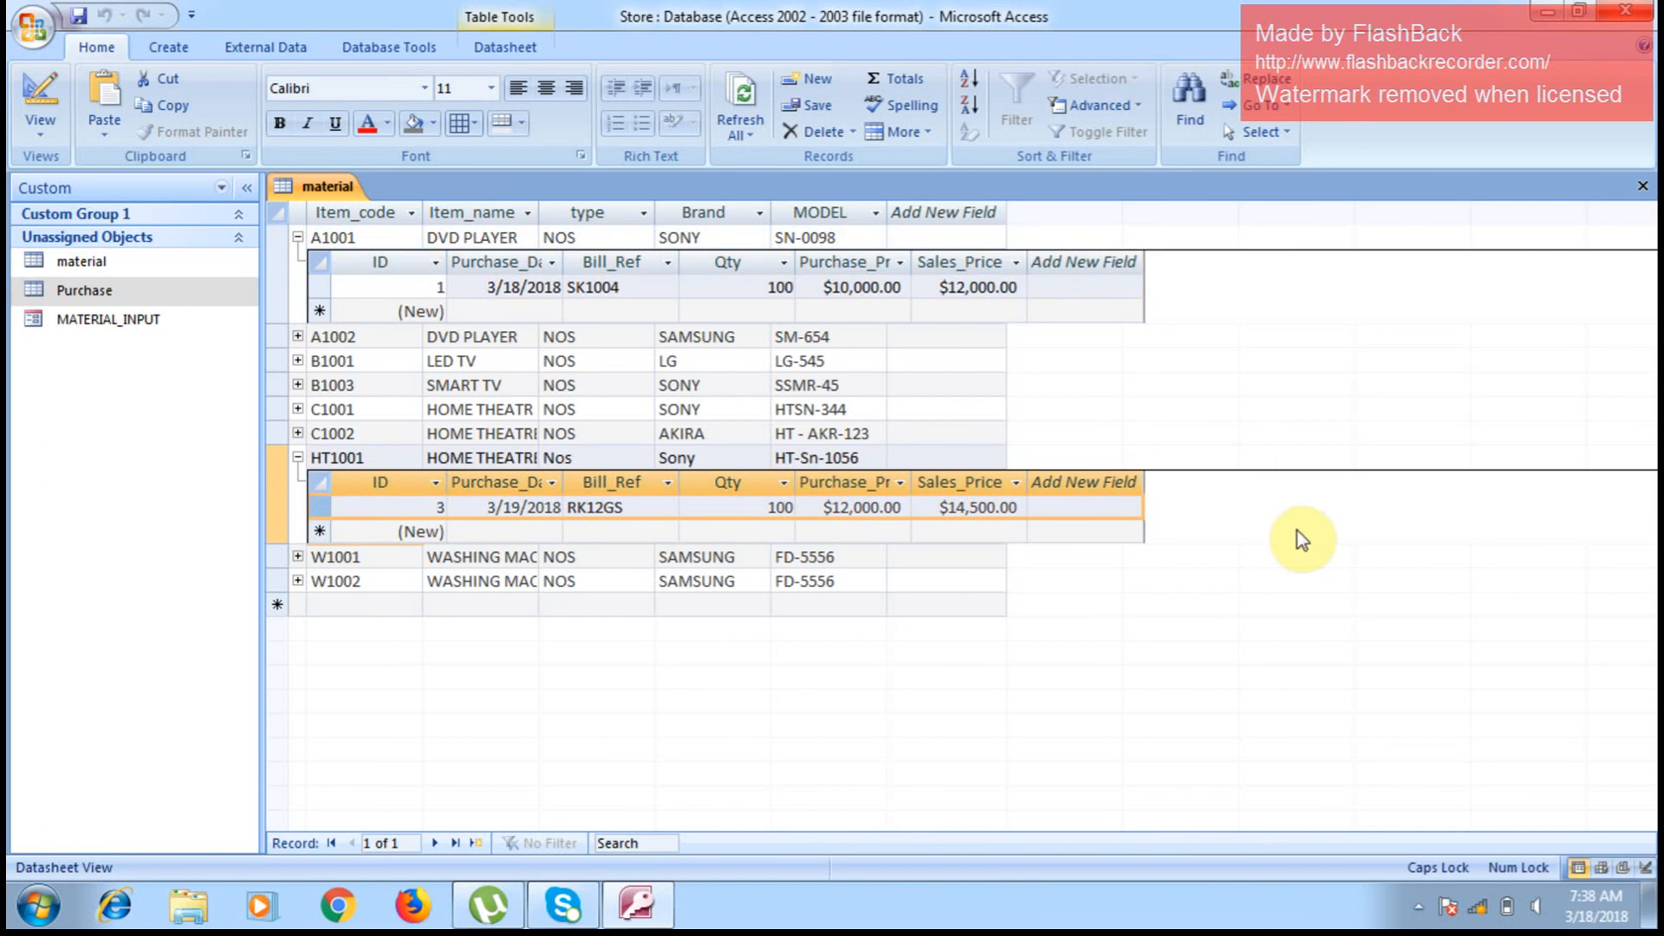
left_click(297, 237)
left_click(297, 382)
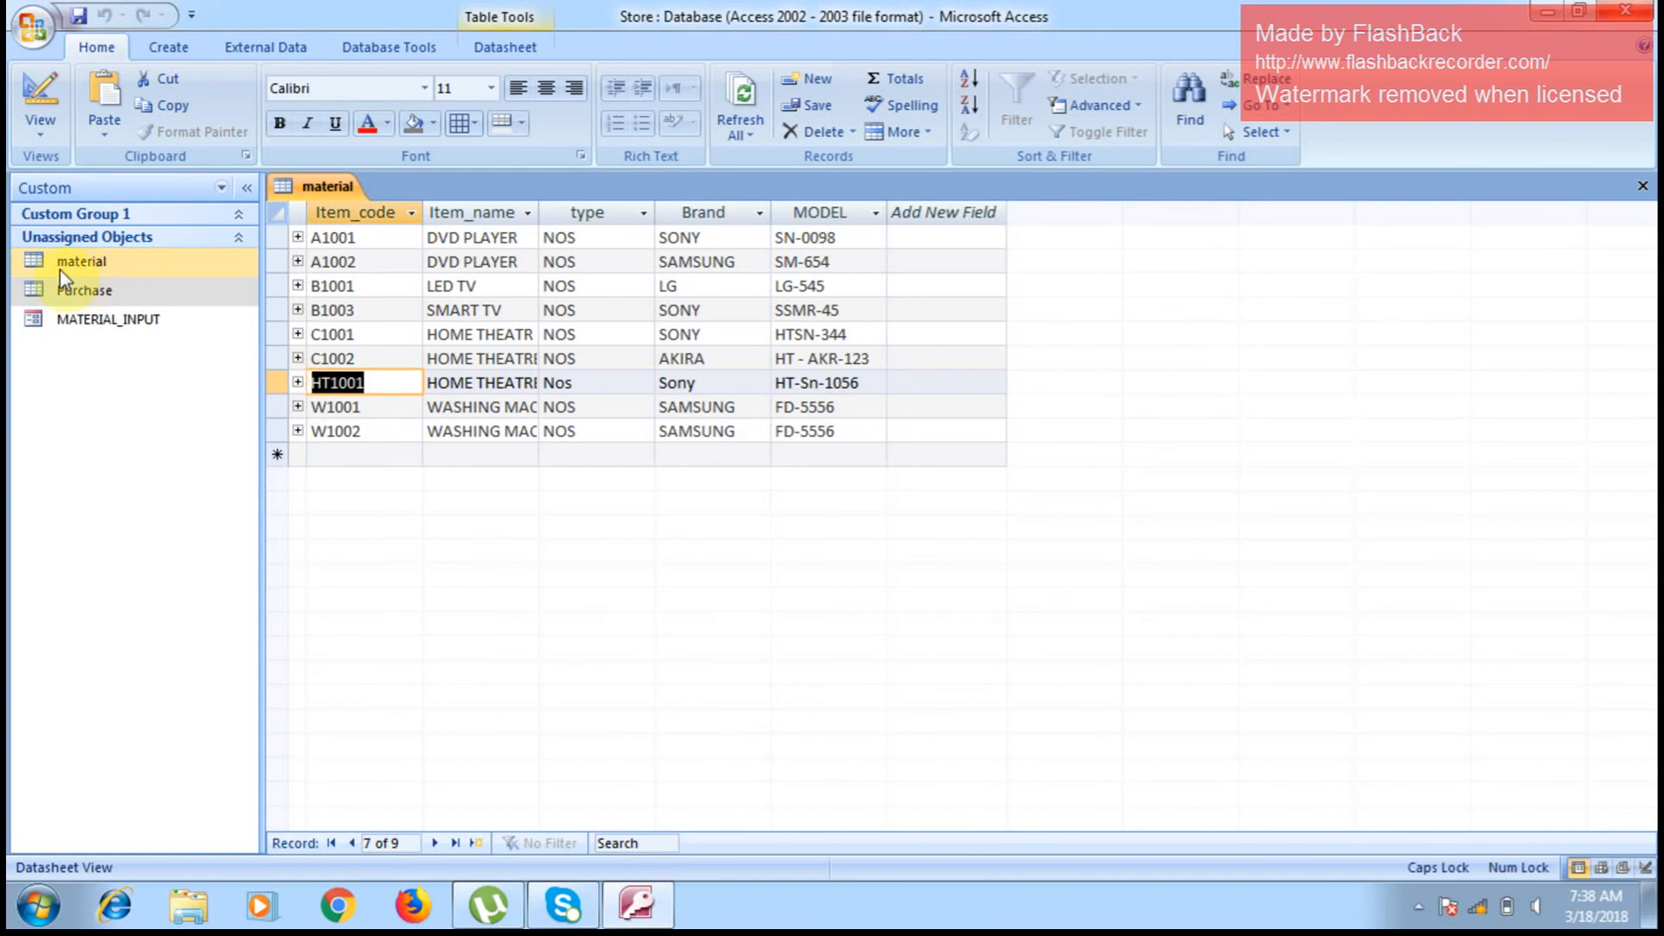
Step: Check the SMART TV item B1003 for linked purchase records and collapse it again
left_click(596, 431)
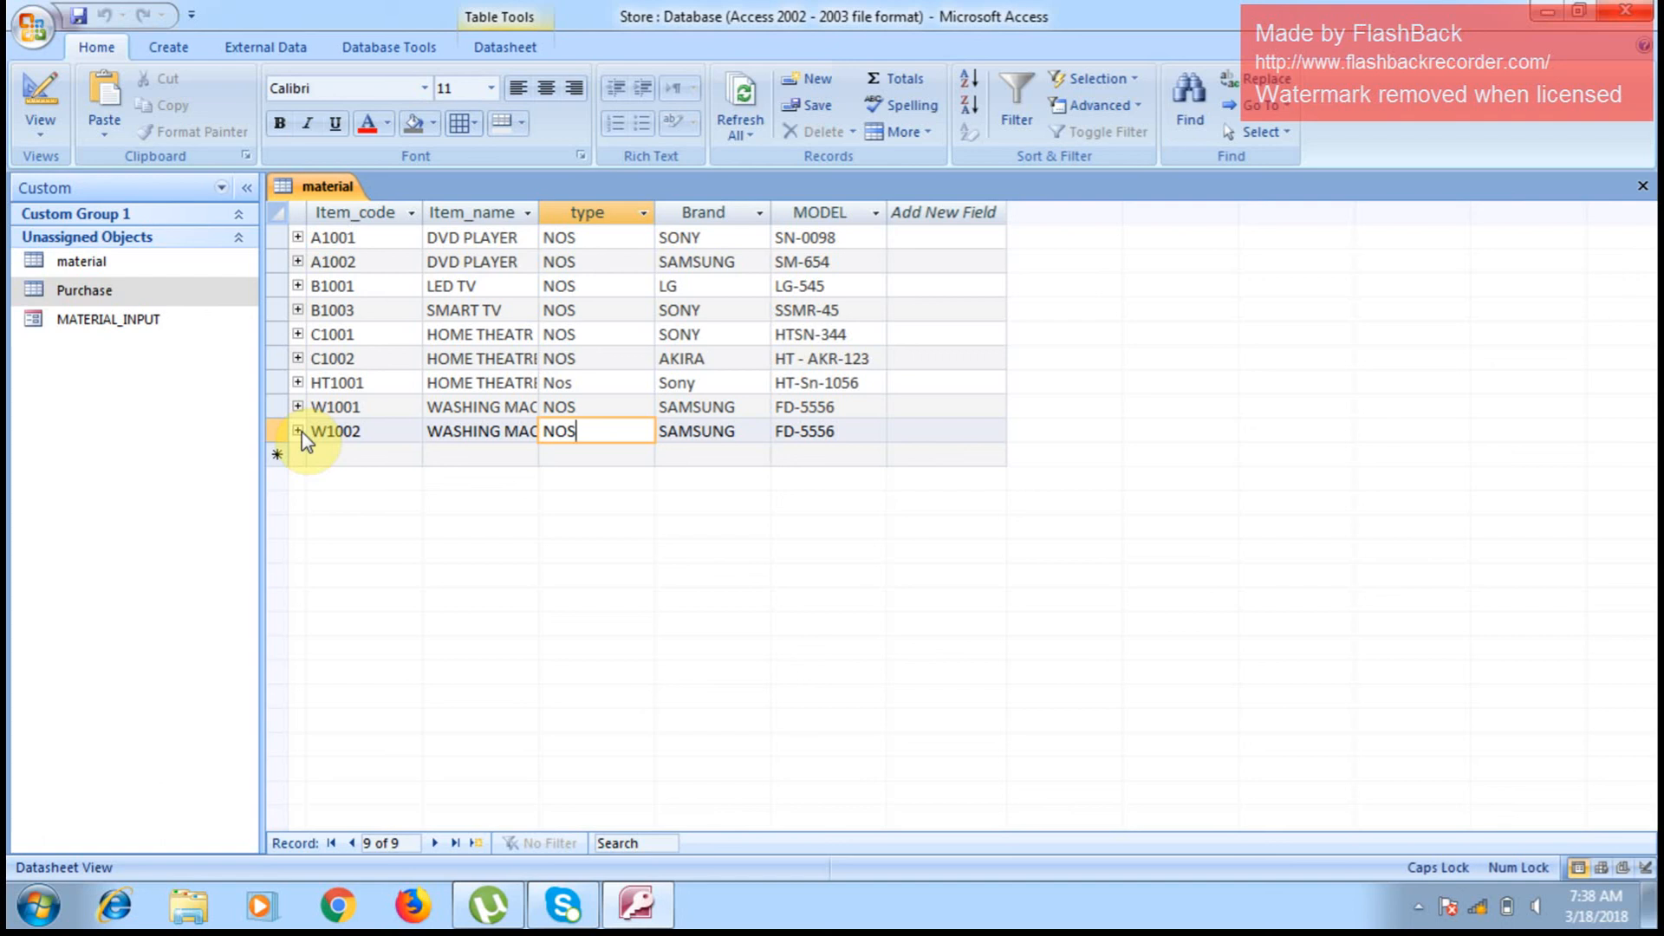
left_click(105, 265)
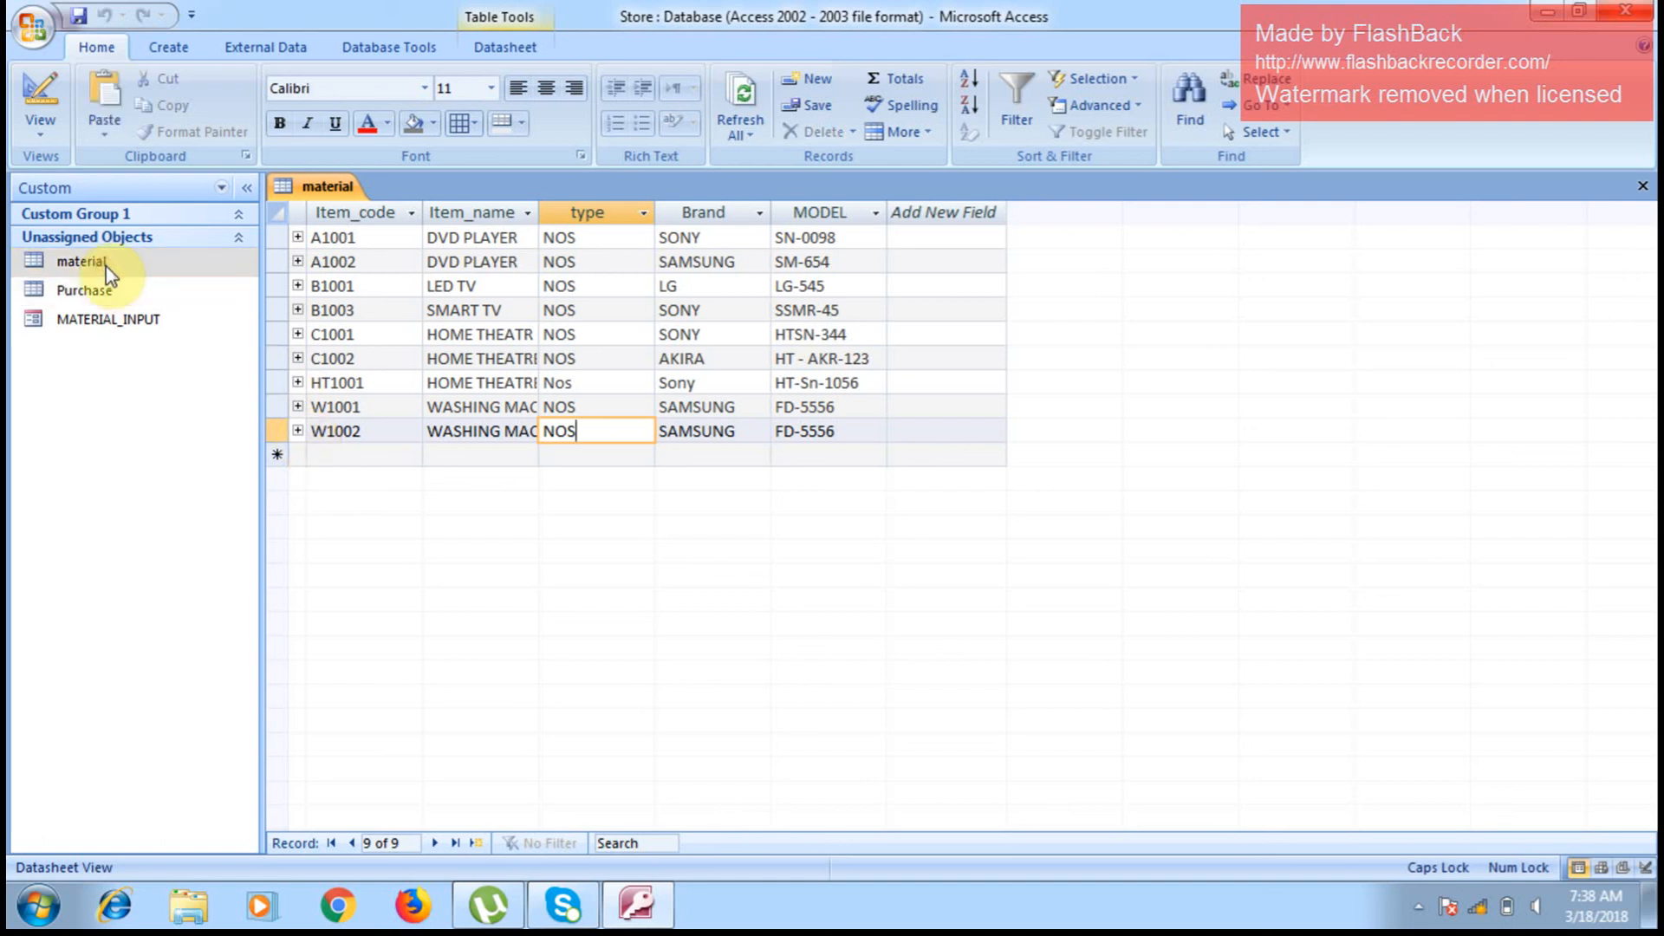
left_click(298, 310)
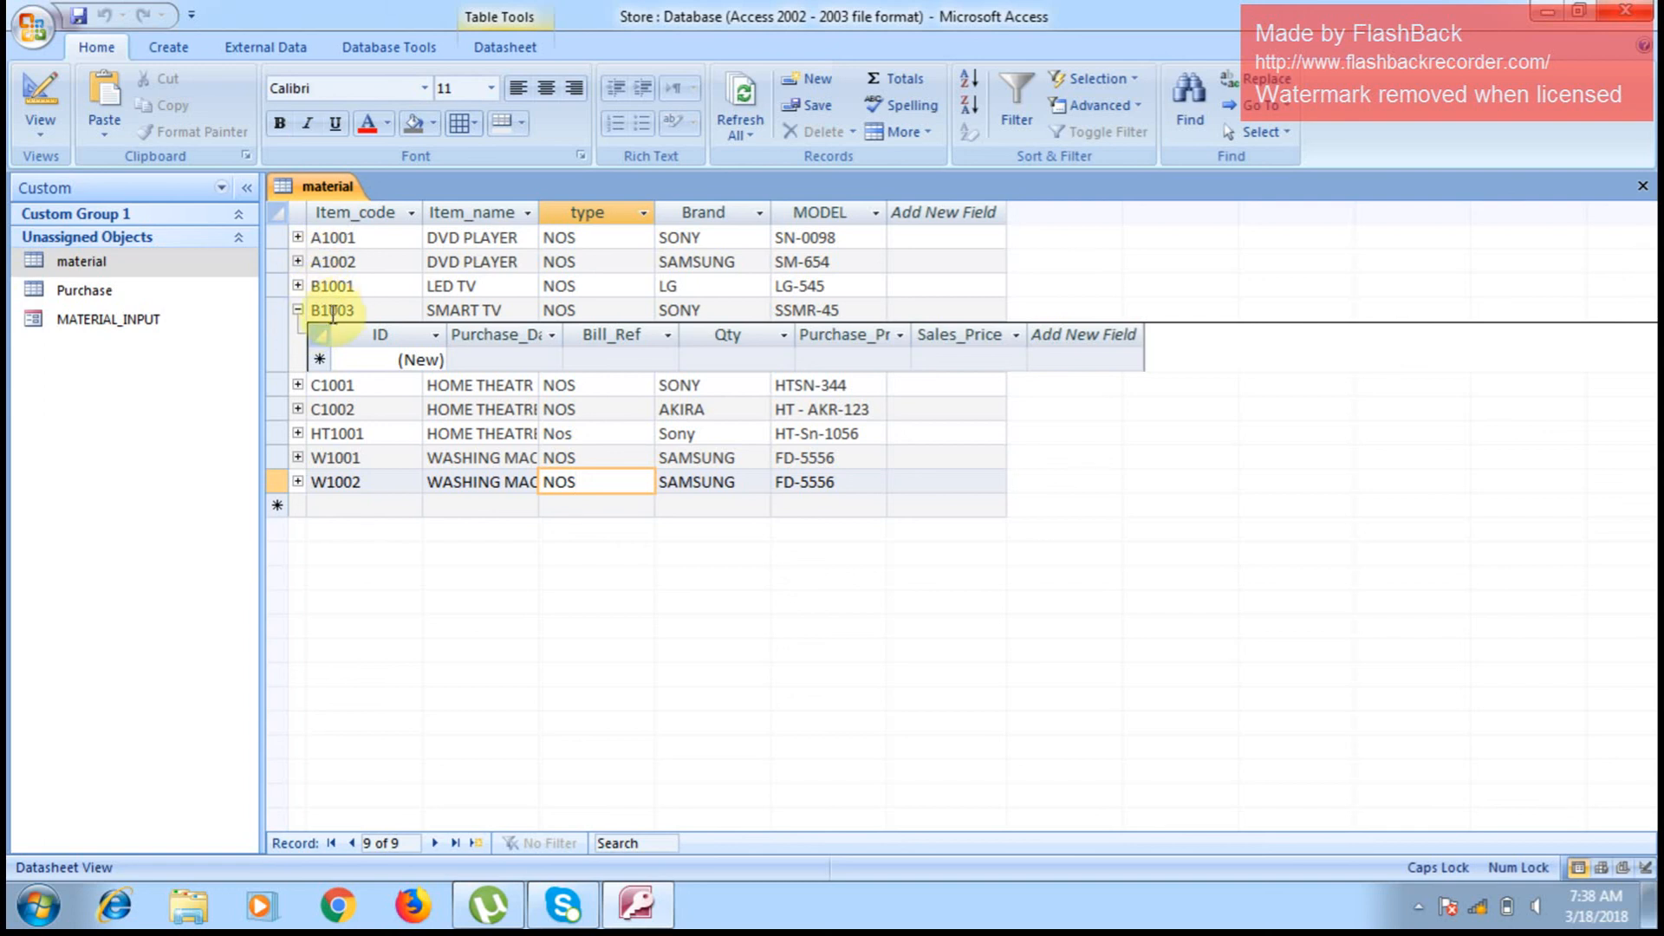
left_click(298, 310)
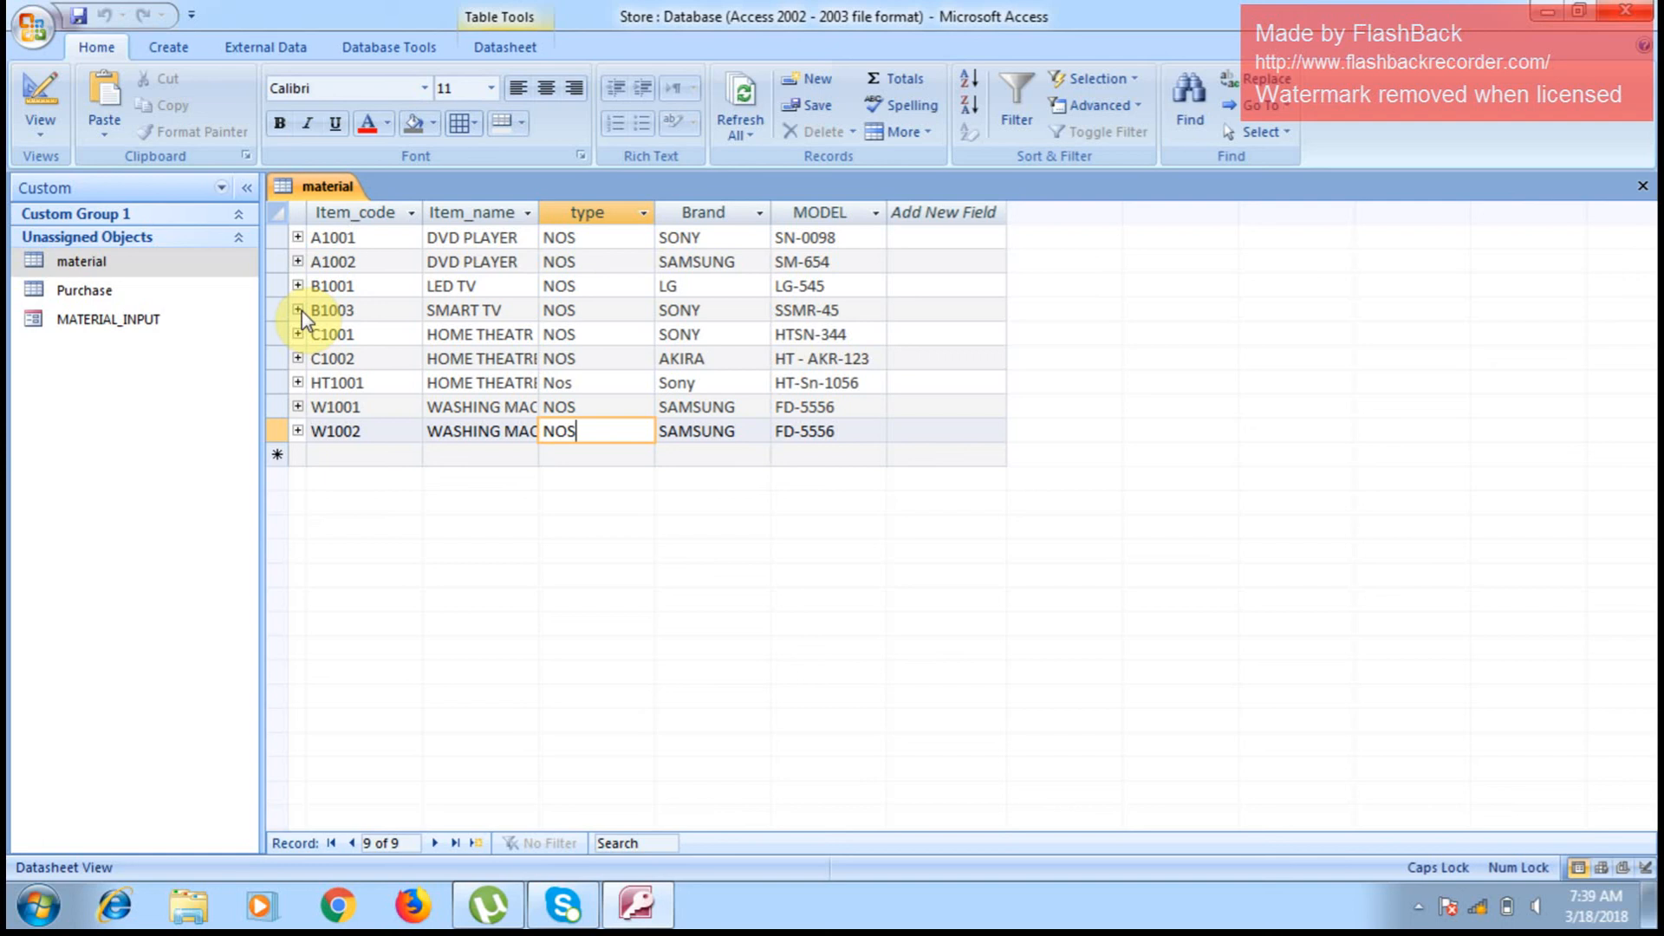
Step: Close the material table
left_click(839, 453)
left_click(1643, 188)
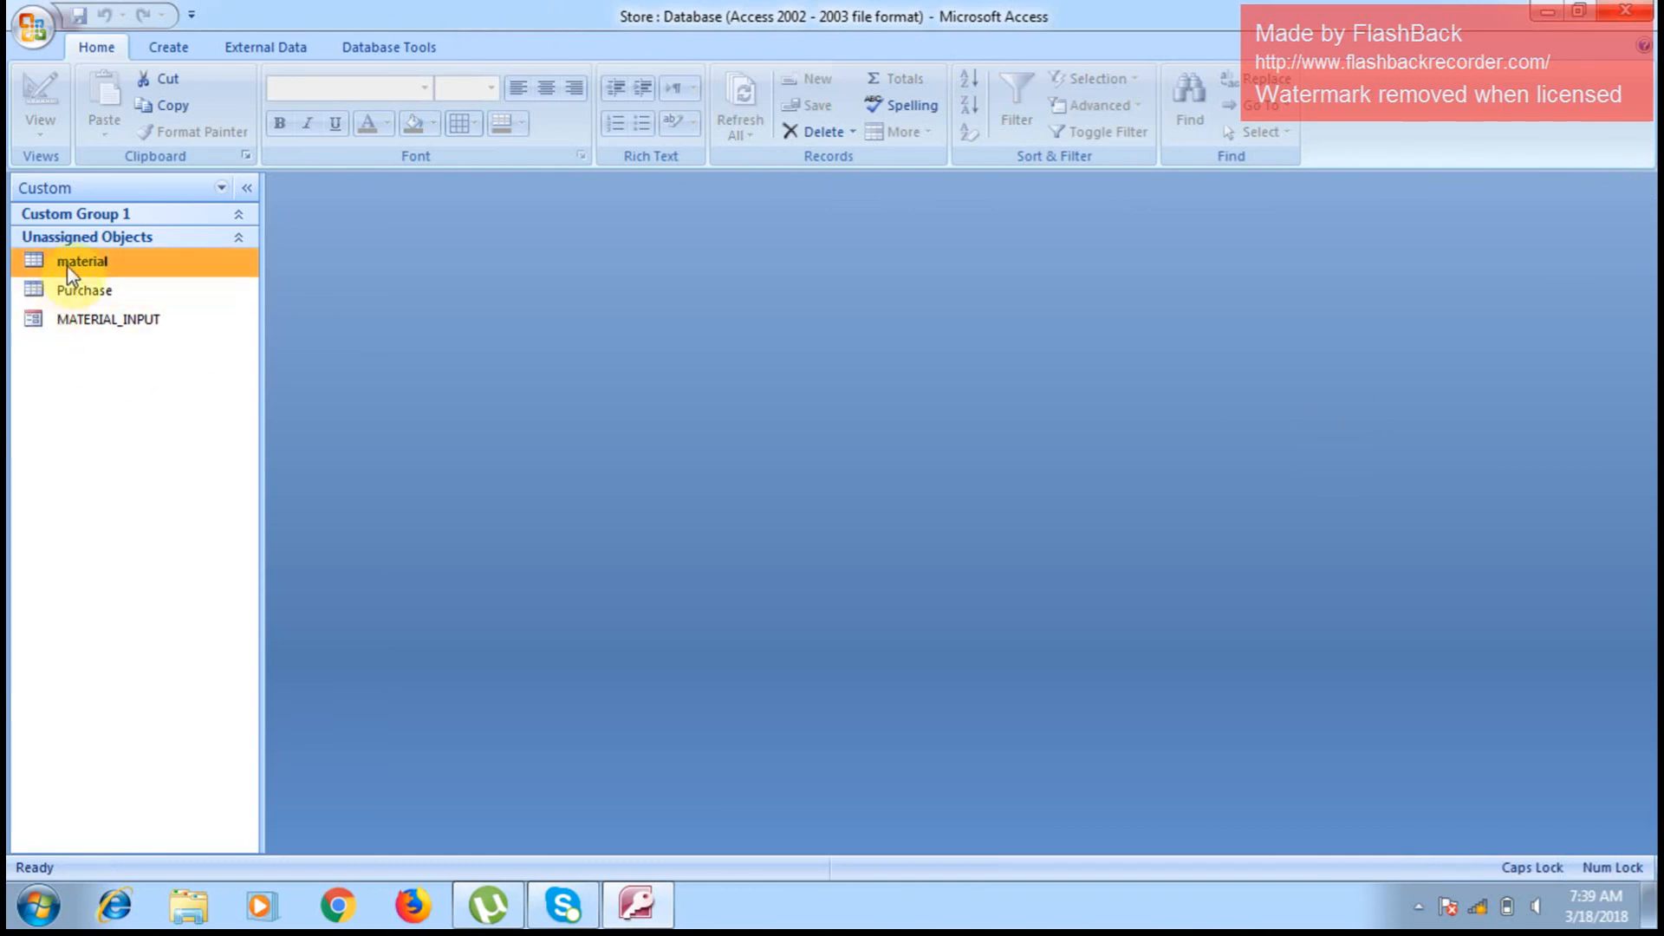
left_click(68, 433)
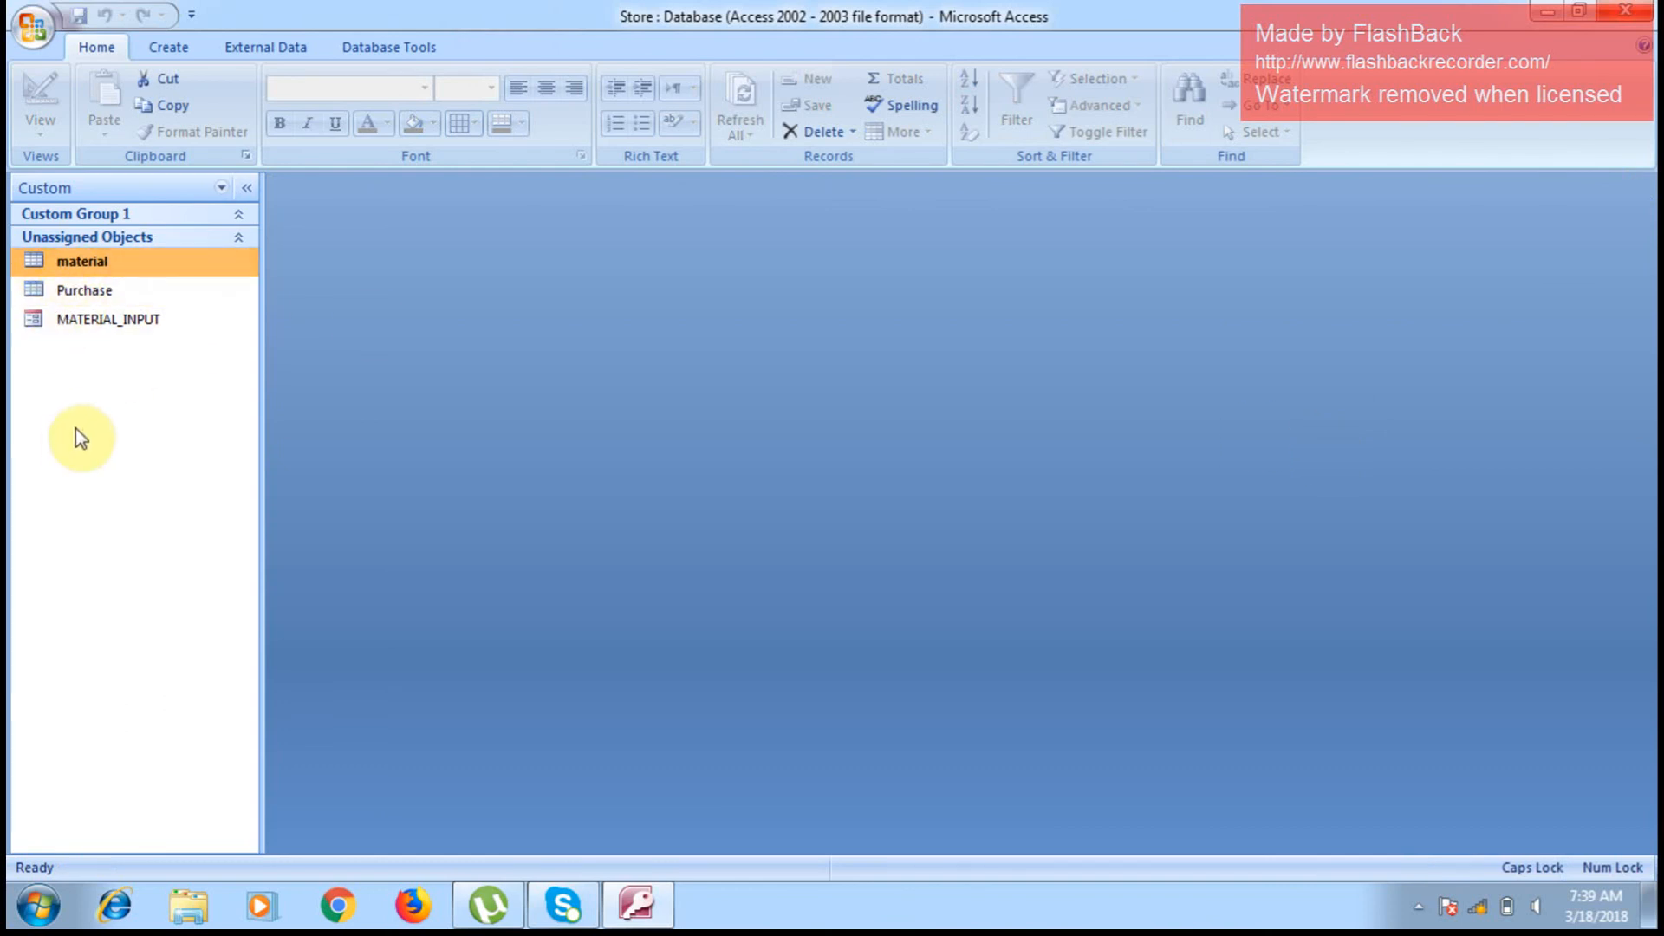
left_click(106, 296)
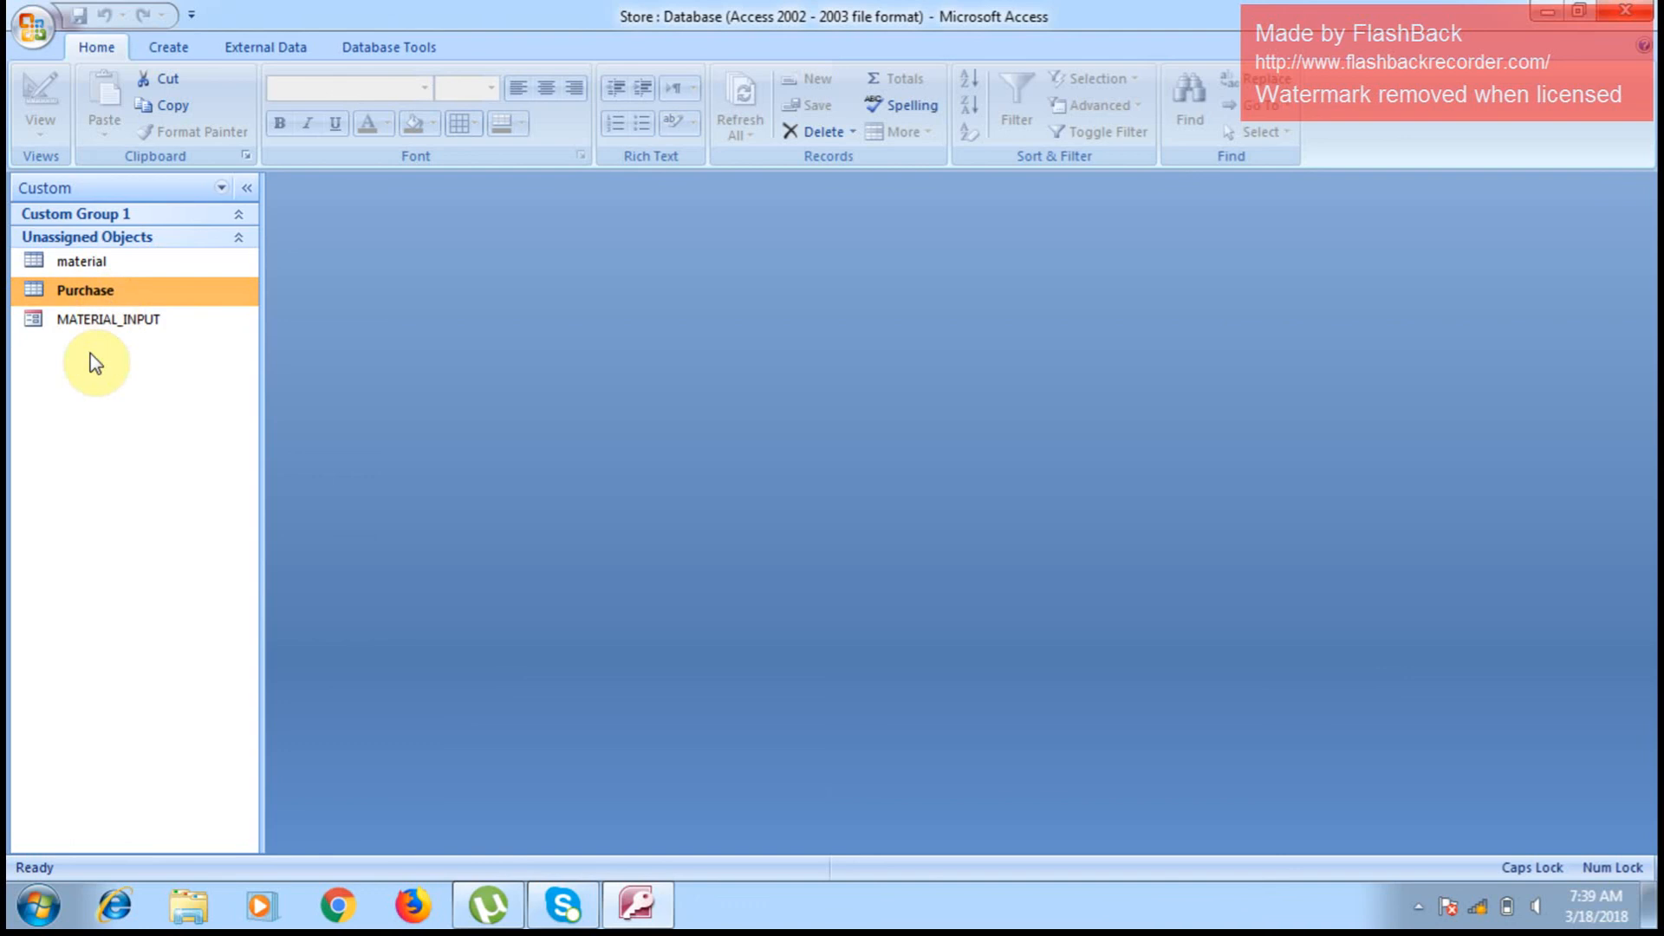
left_click(87, 267)
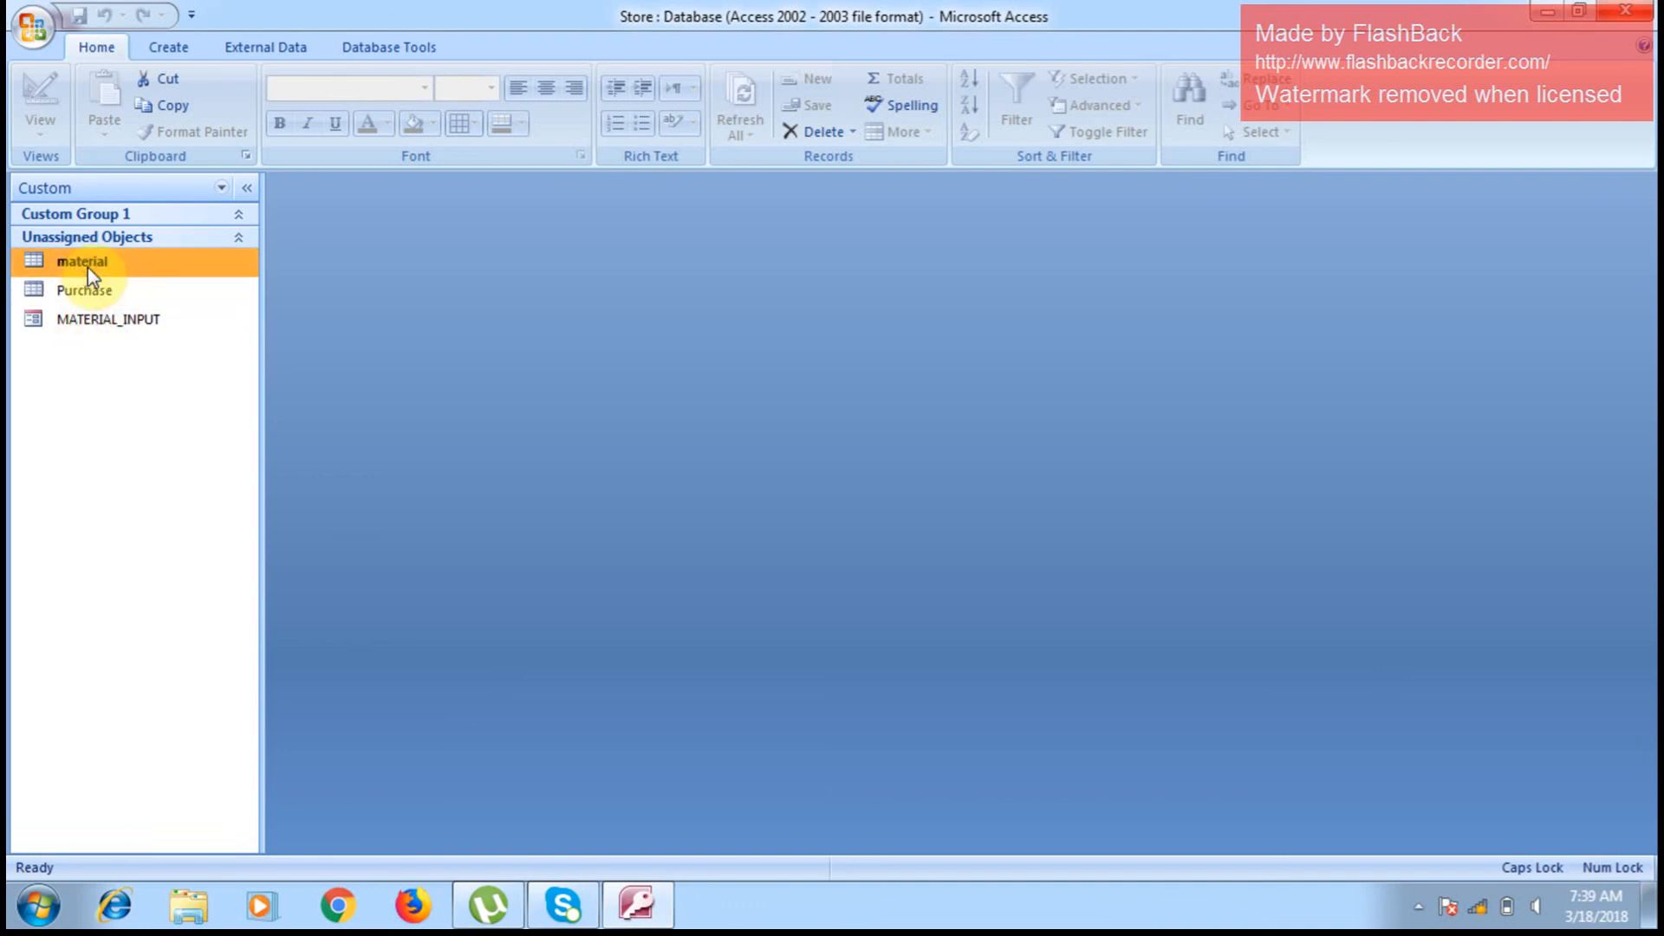
left_click(85, 293)
left_click(85, 415)
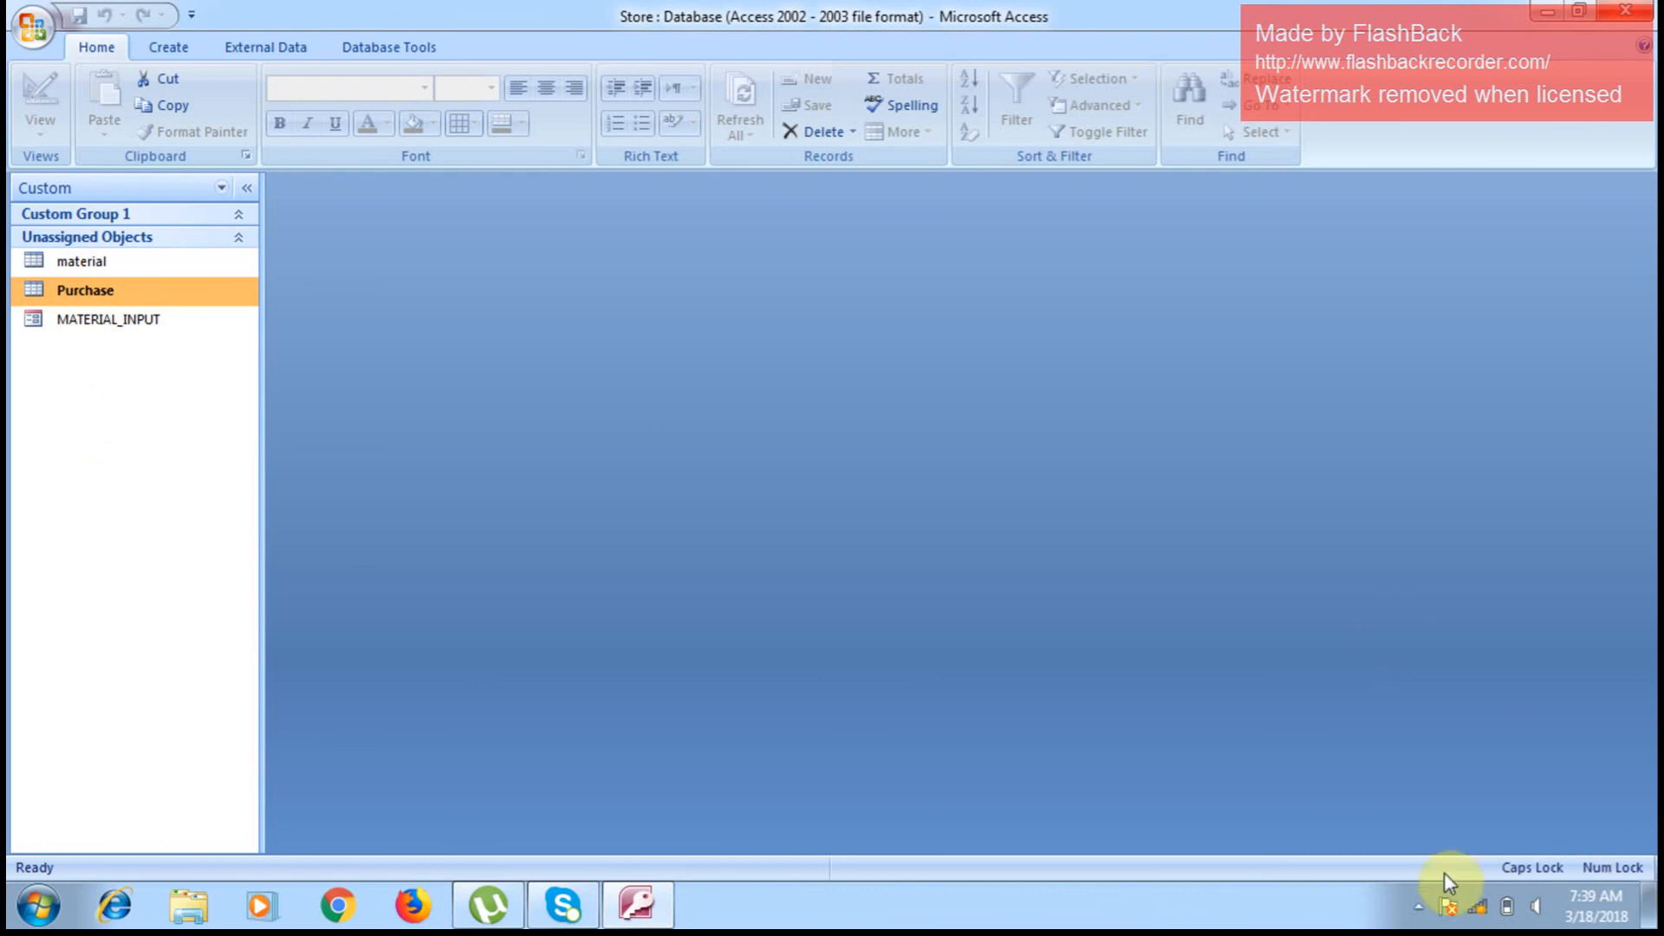
left_click(1418, 907)
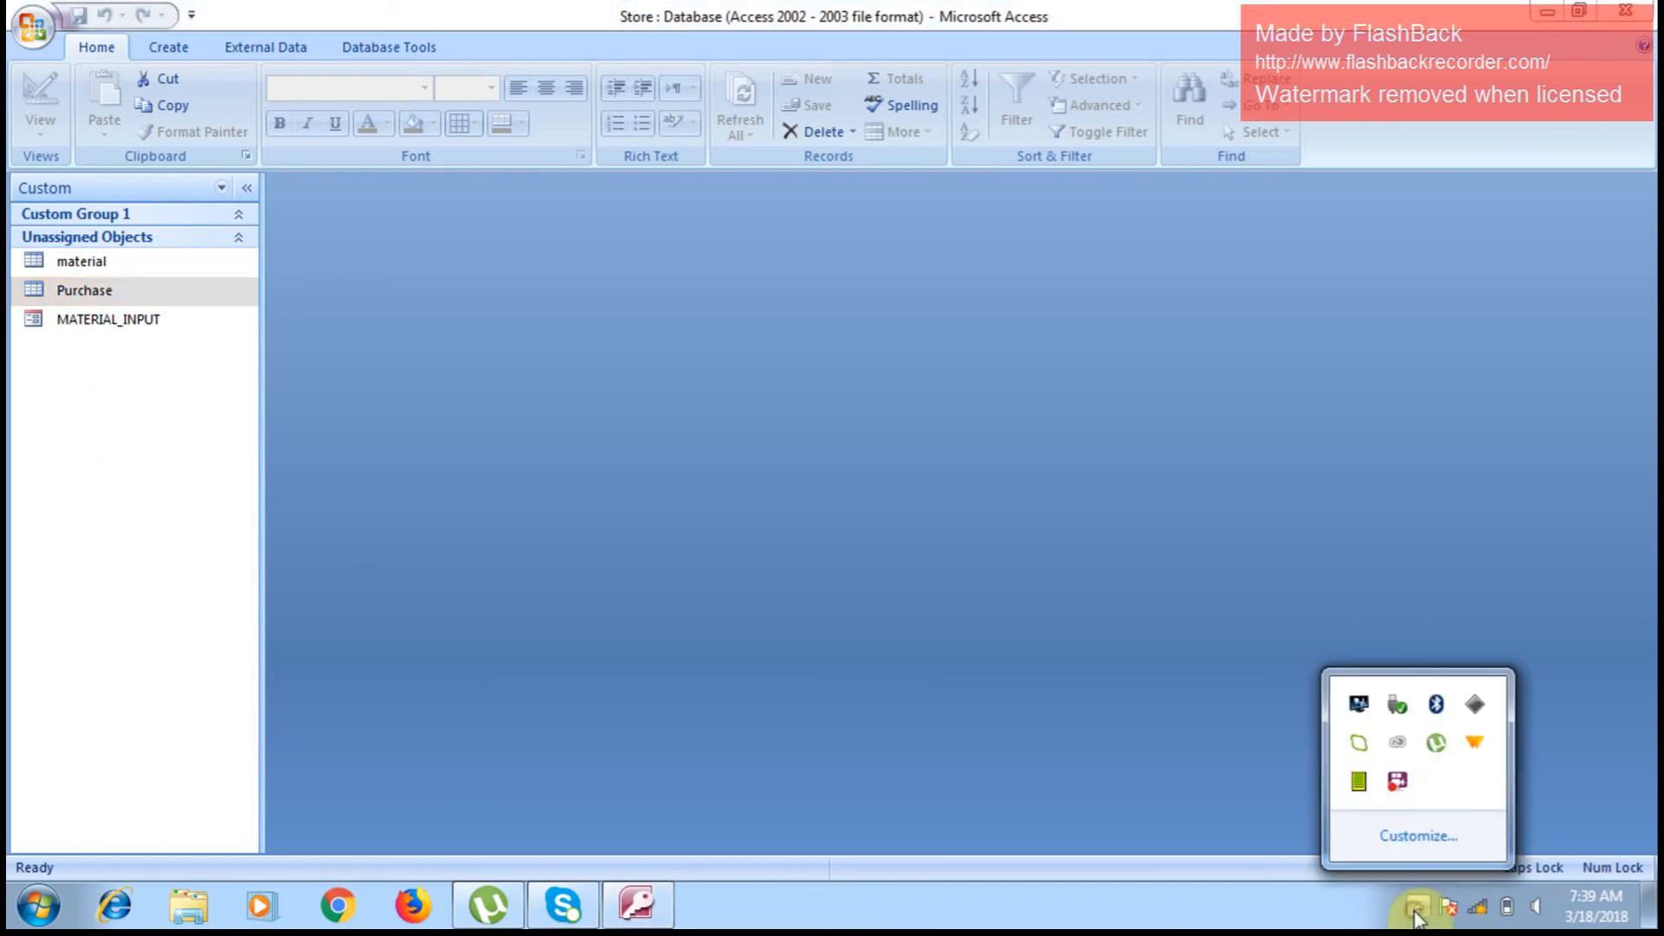
right_click(1399, 780)
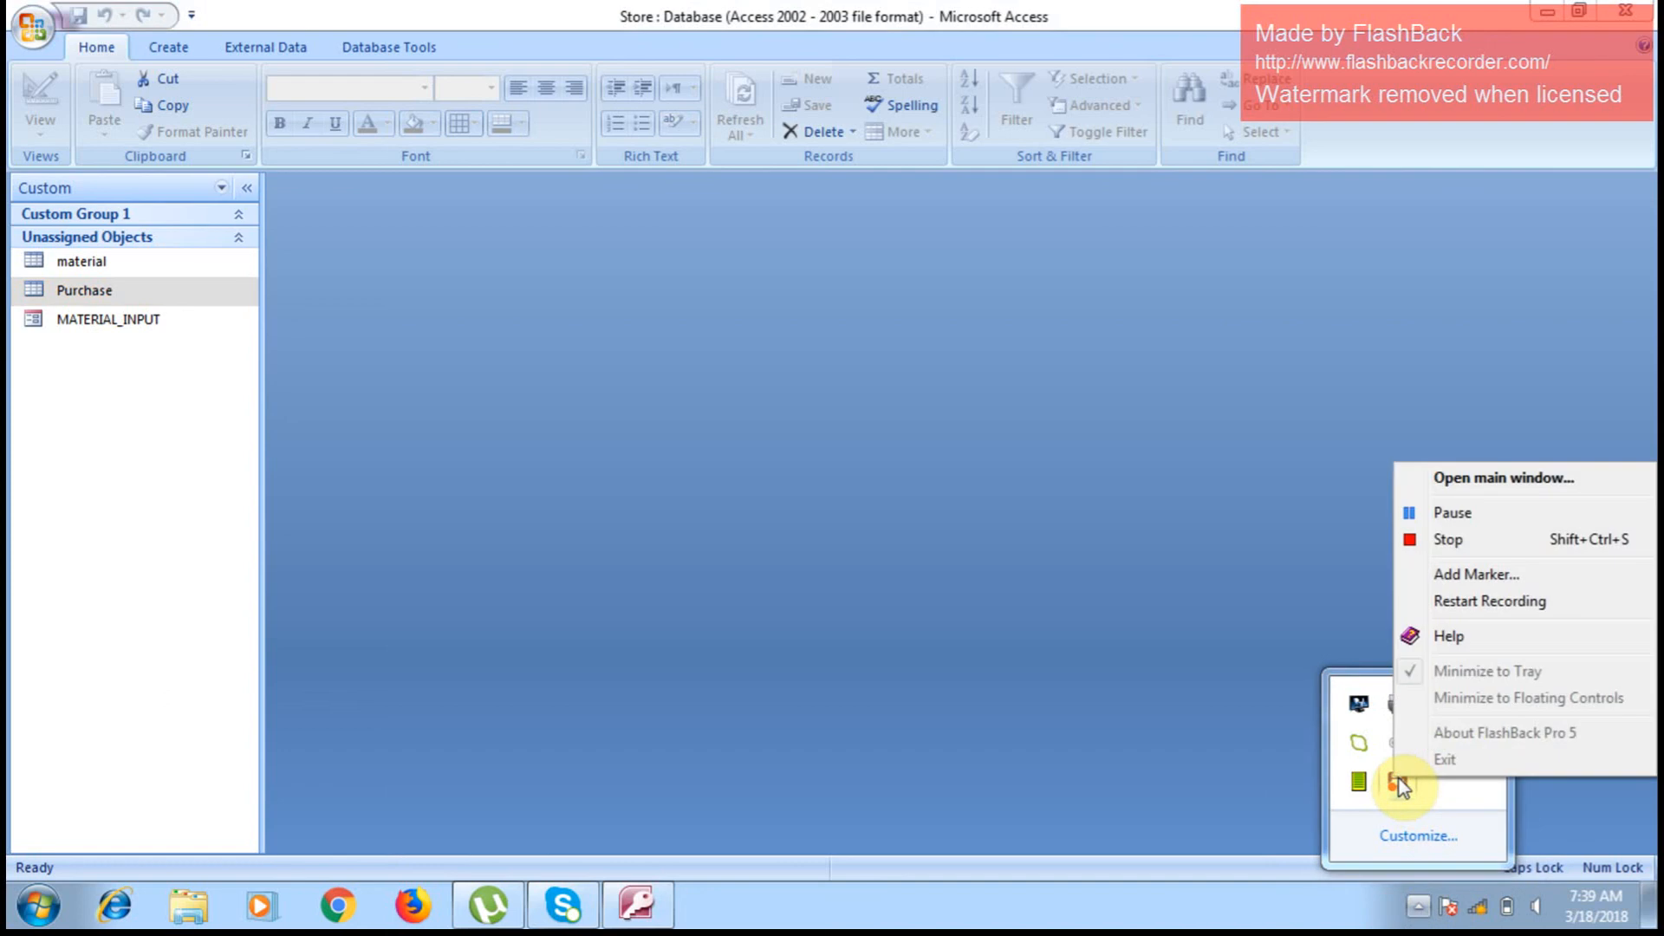